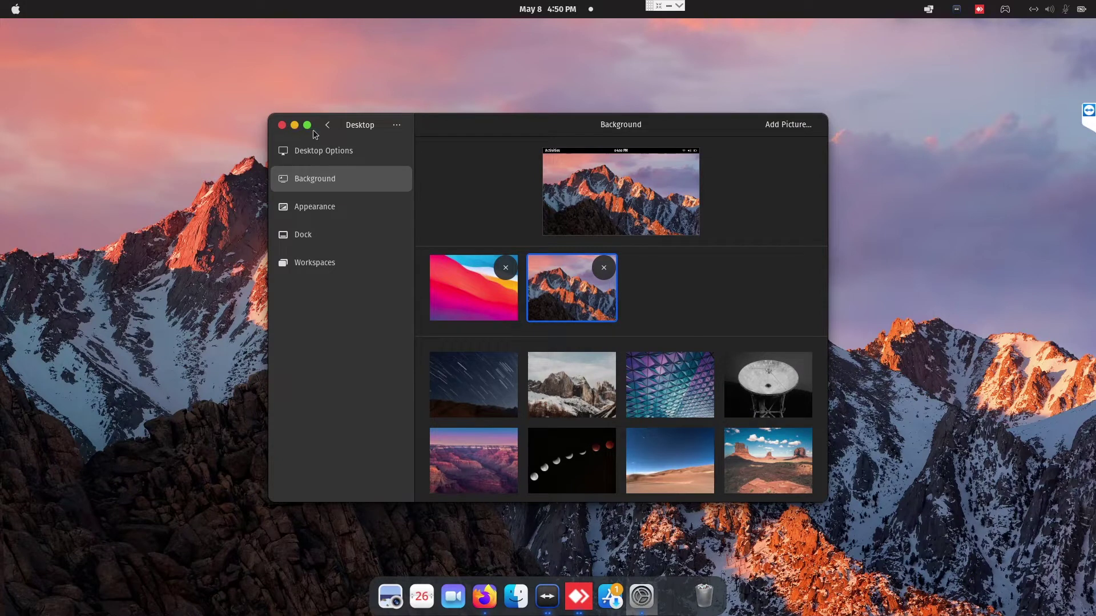
- Close the background settings, search the Pop!_Shop for "twea", view the GNOME Tweaks page, and close the shop
left_click(282, 124)
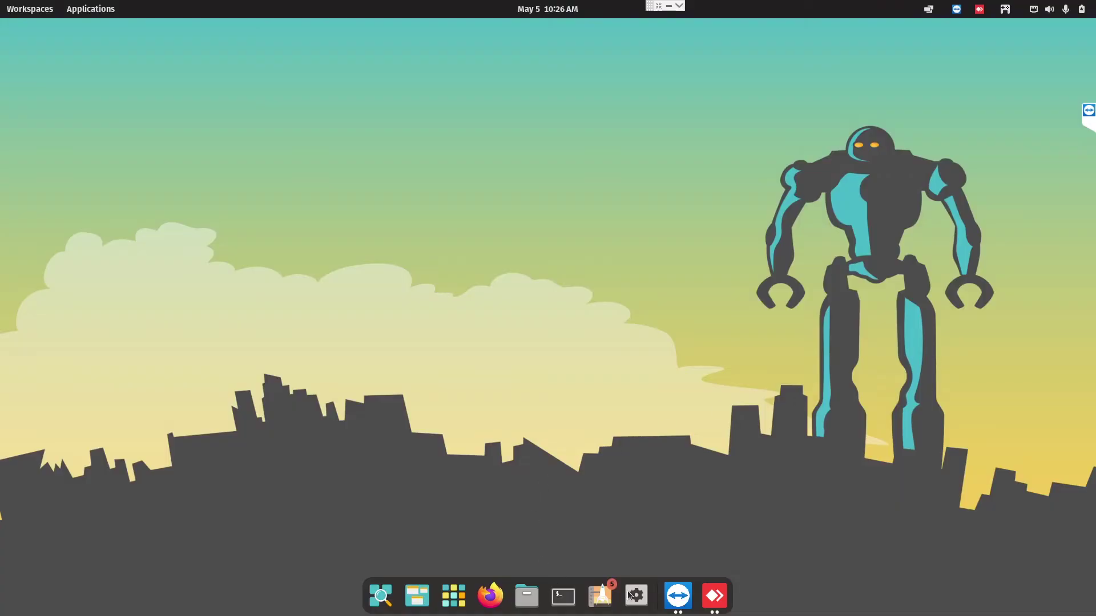
left_click(600, 596)
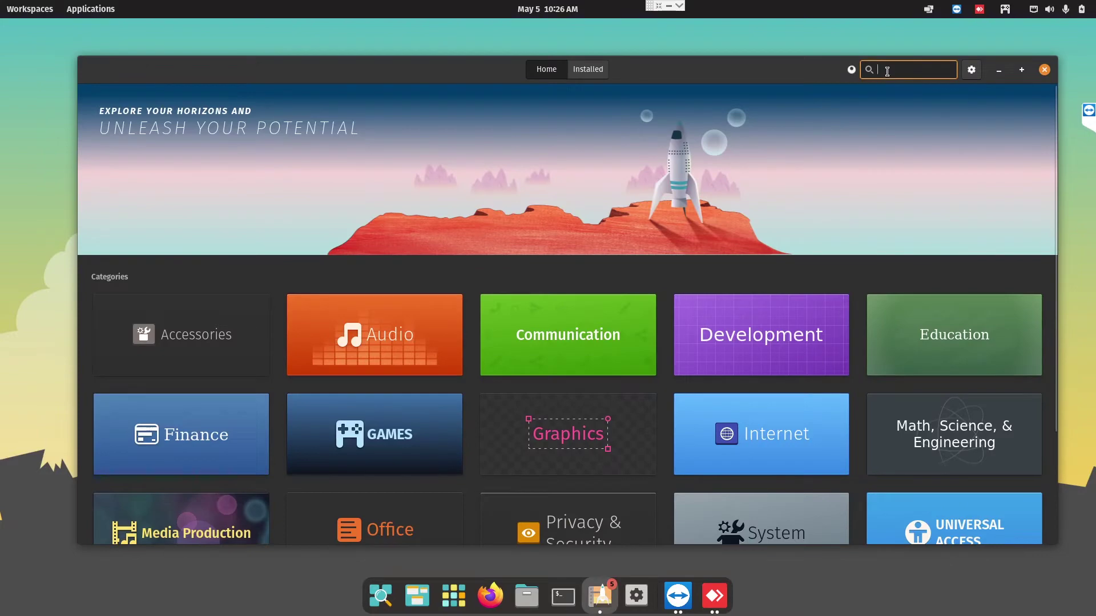
type("twea")
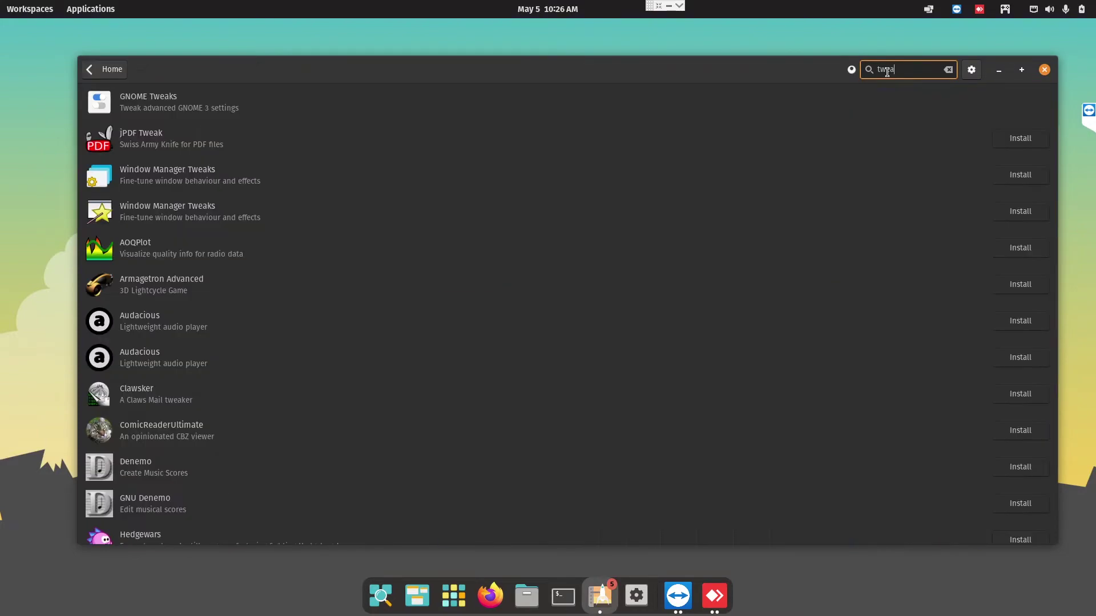
left_click(529, 91)
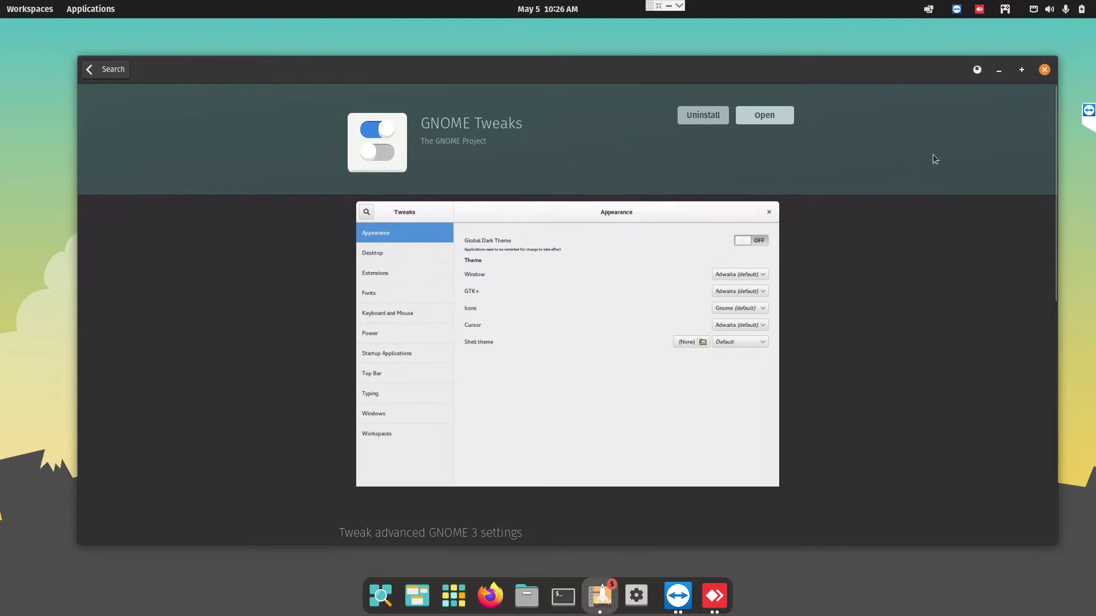
left_click(1046, 73)
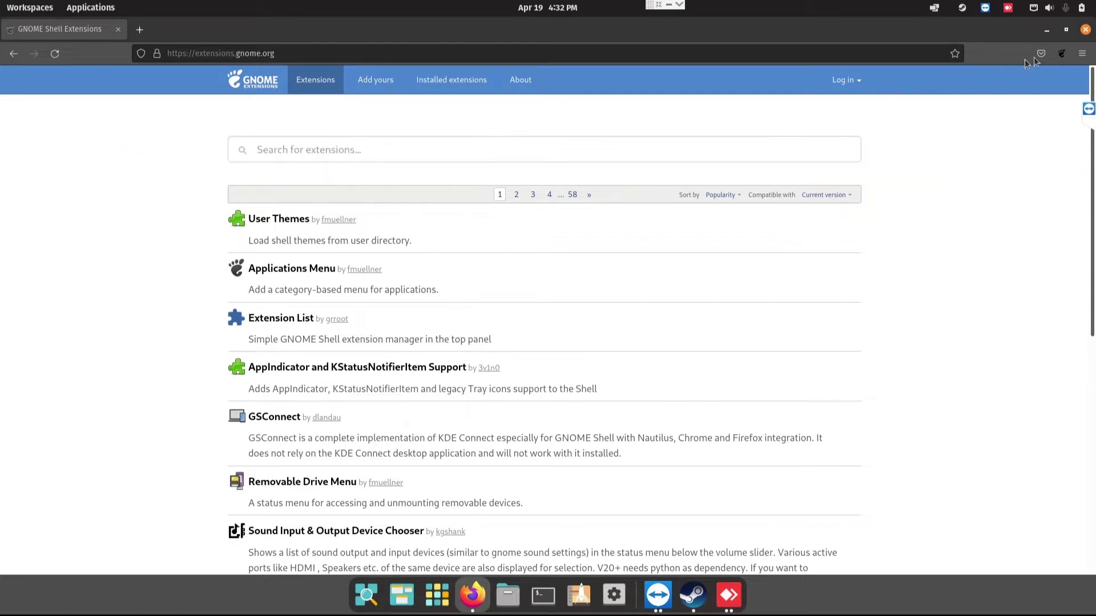
- Open the GNOME Shell Extensions site in Firefox, search for "logo" and install the Logo Menu extension
left_click(1064, 54)
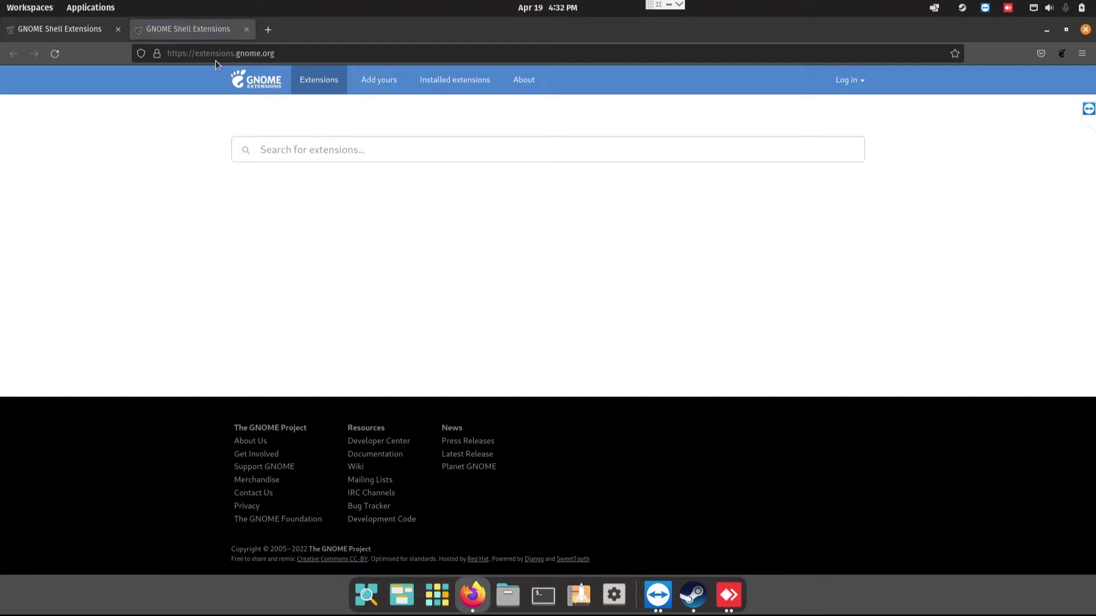
left_click(119, 30)
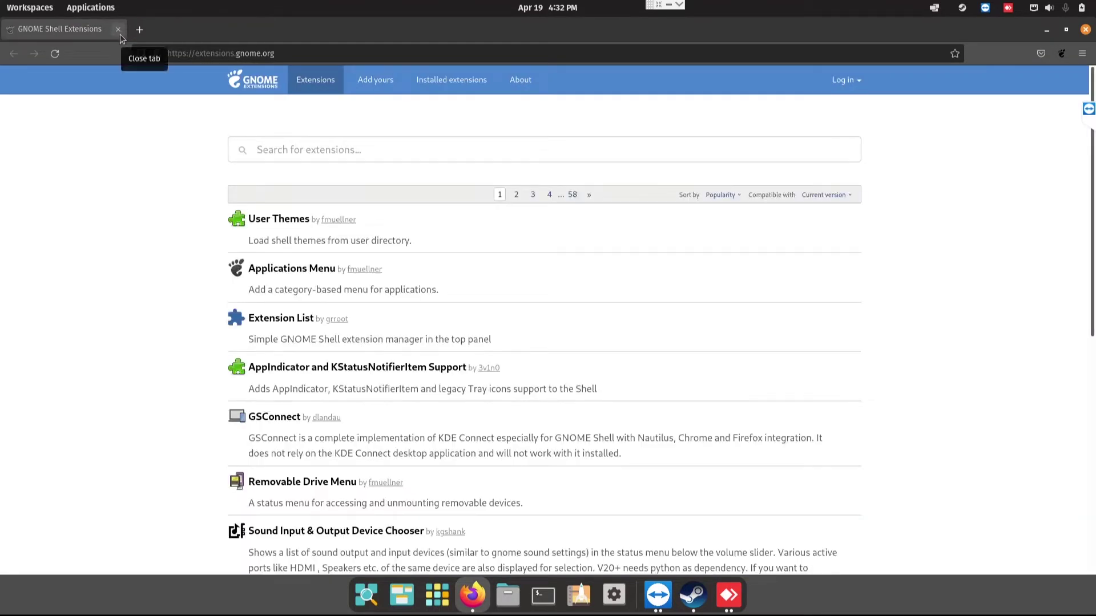
type("go")
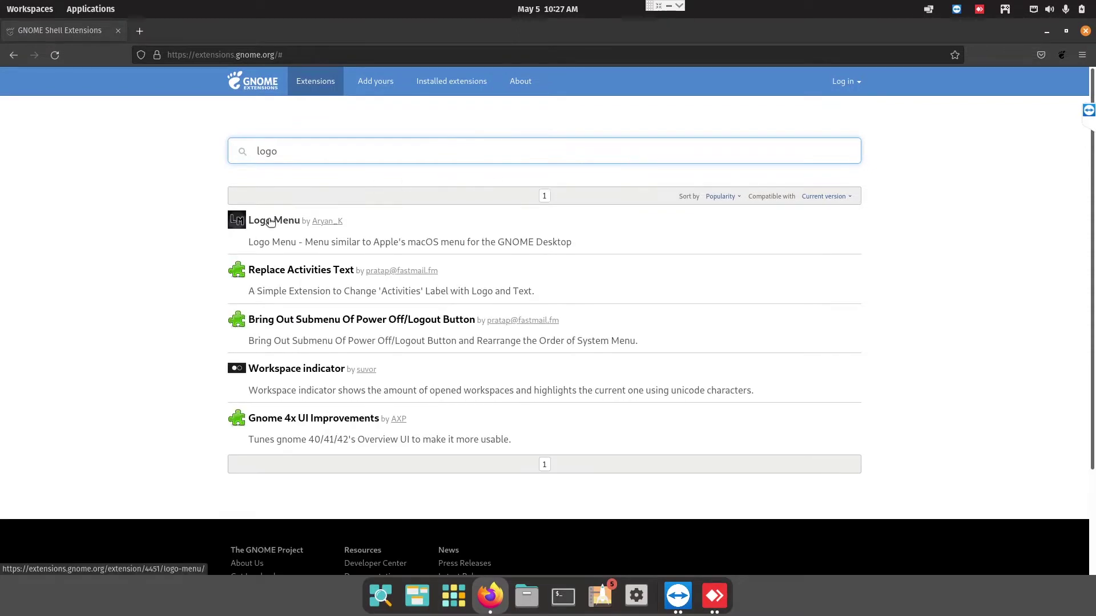
left_click(270, 221)
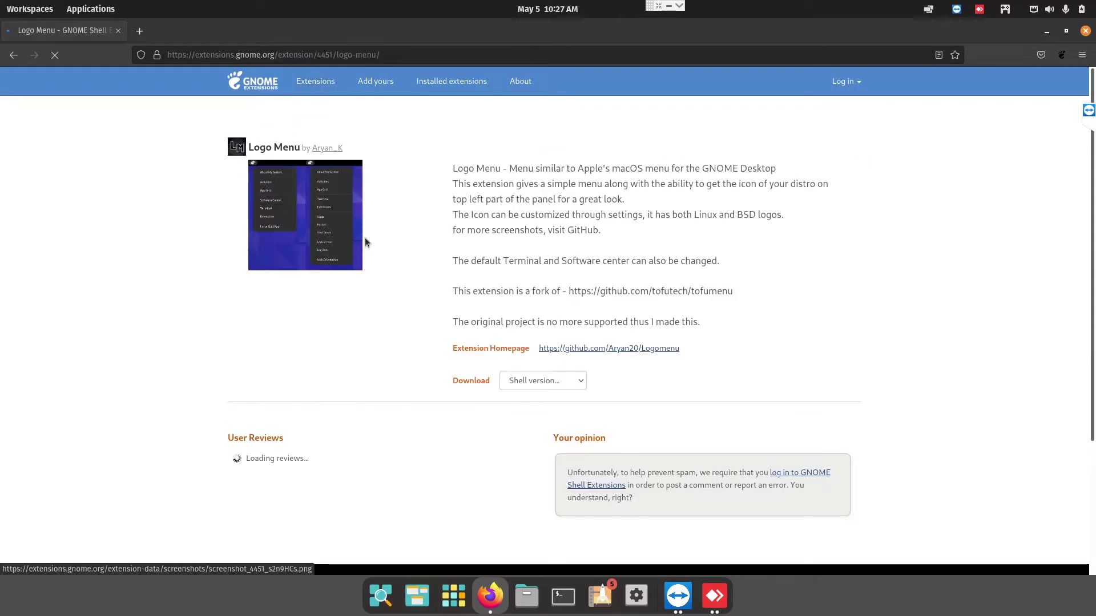
left_click(815, 151)
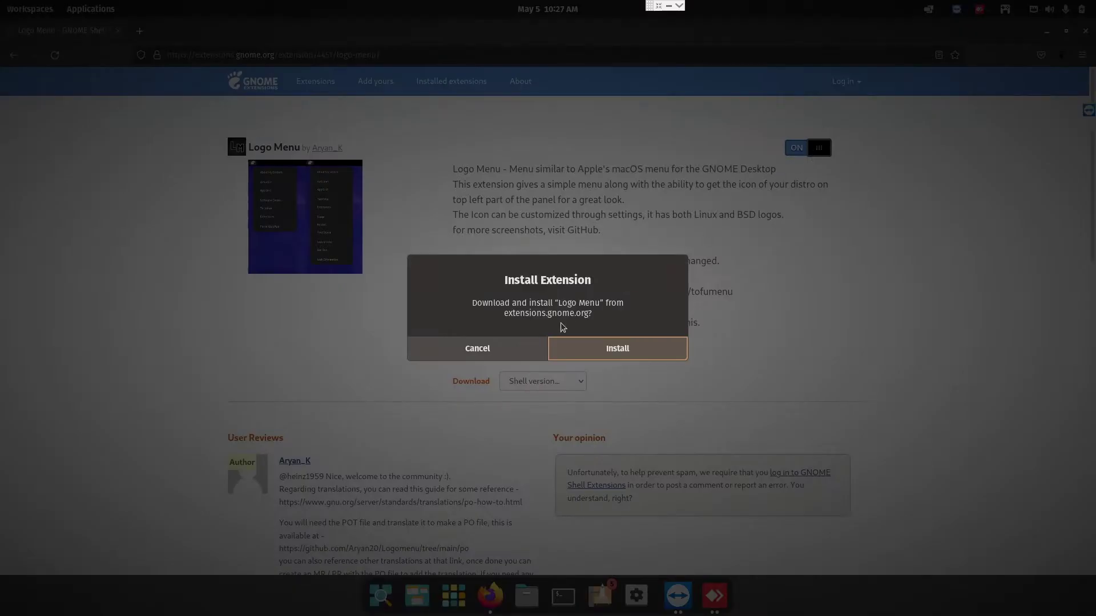
left_click(622, 346)
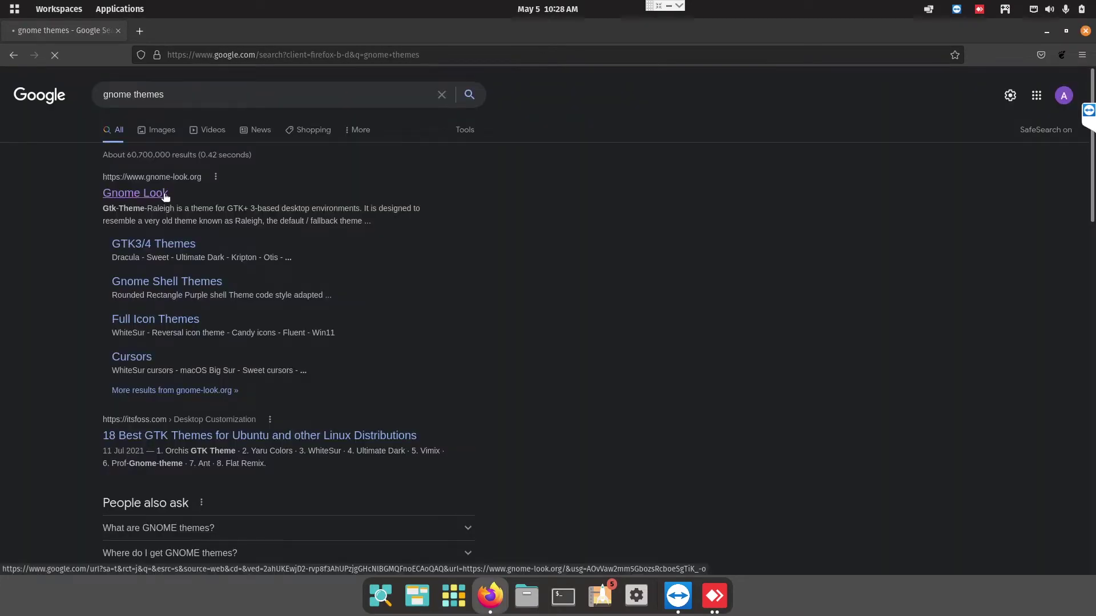
- Open the Gnome Look site from the "gnome themes" web results and search it for "whitesur"
left_click(164, 194)
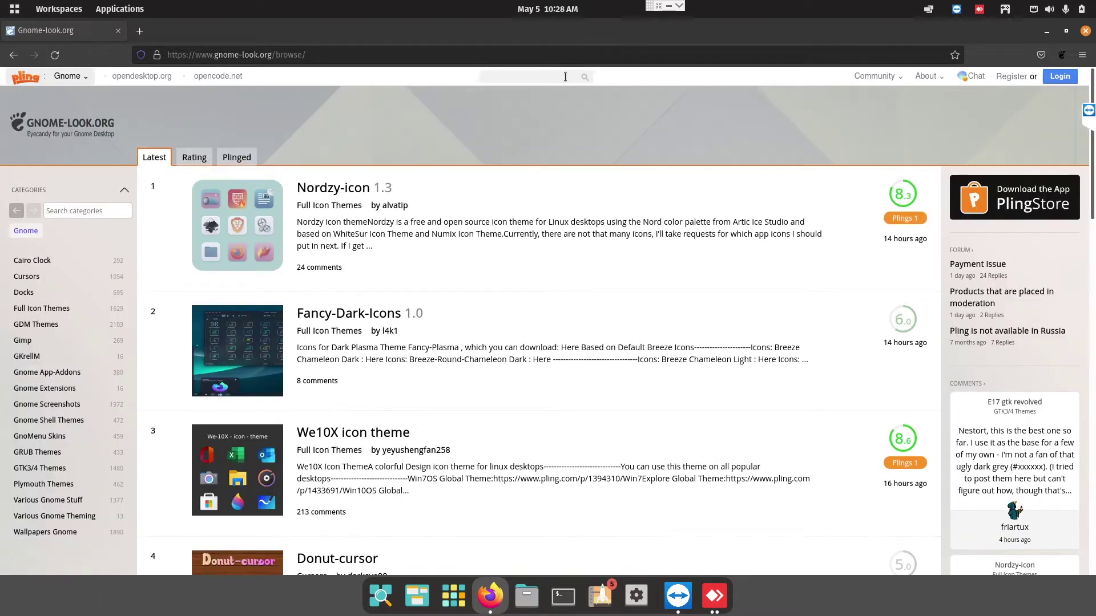
type("tesur")
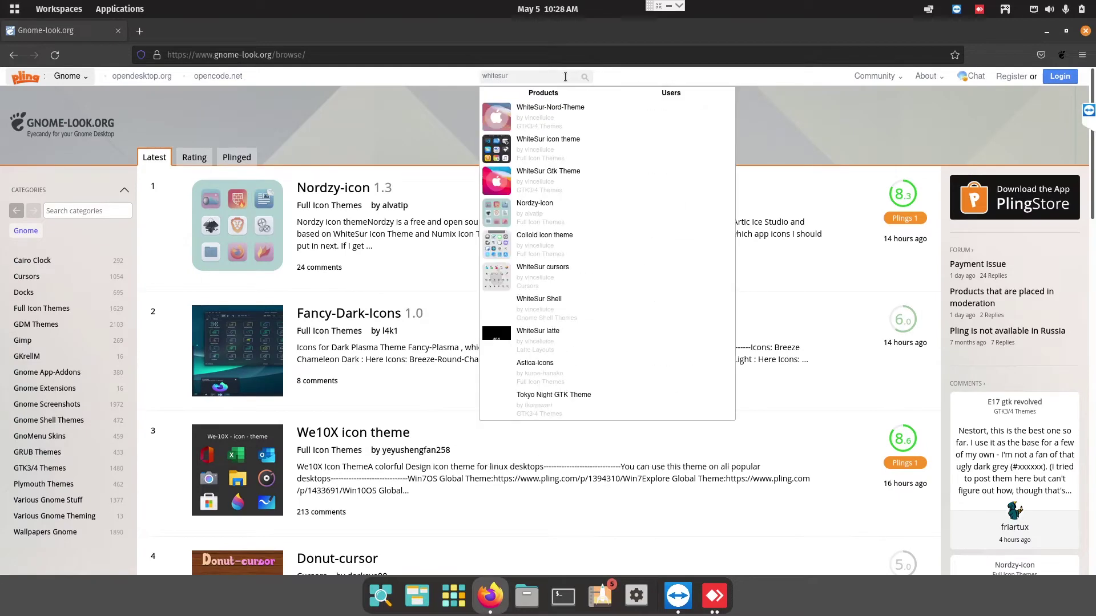
key("Return")
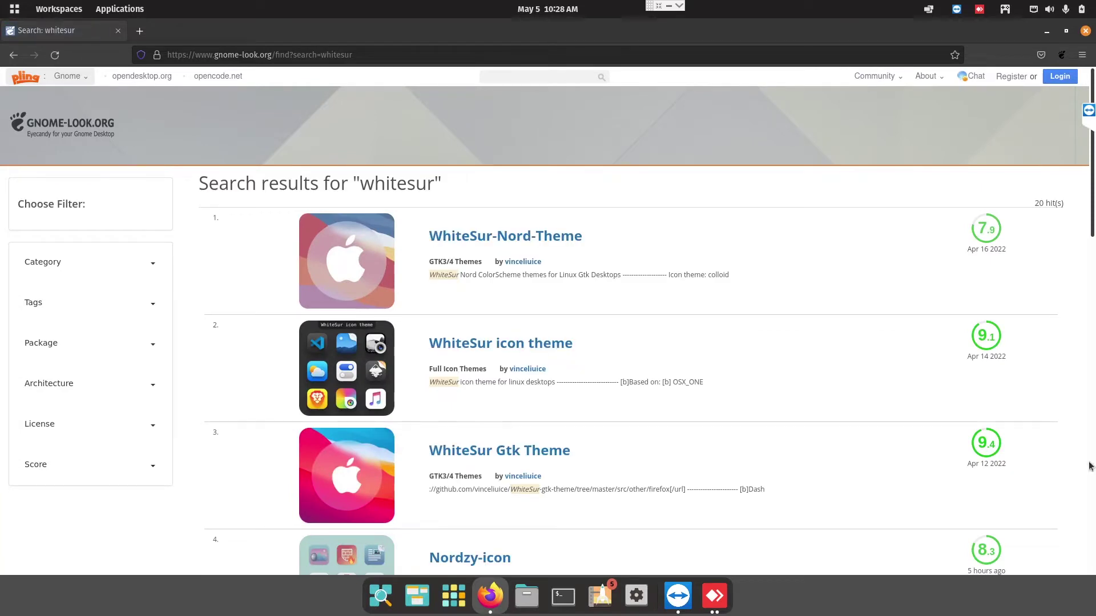
- Download WhiteSur-dark.tar.xz from the files of the WhiteSur Gtk Theme
left_click(505, 453)
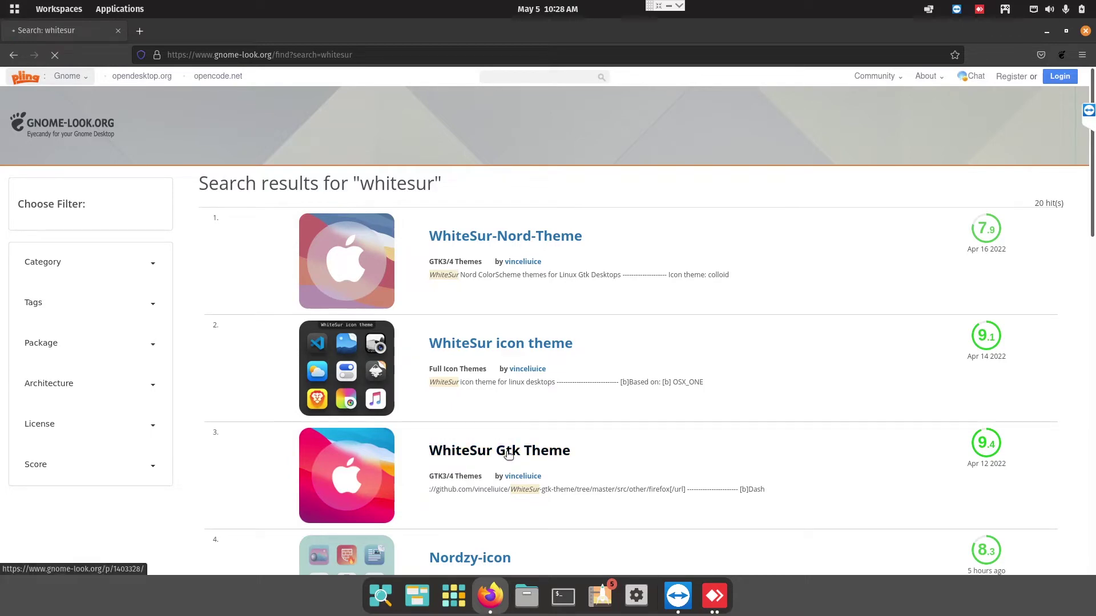
scroll(530, 447, "down", 4)
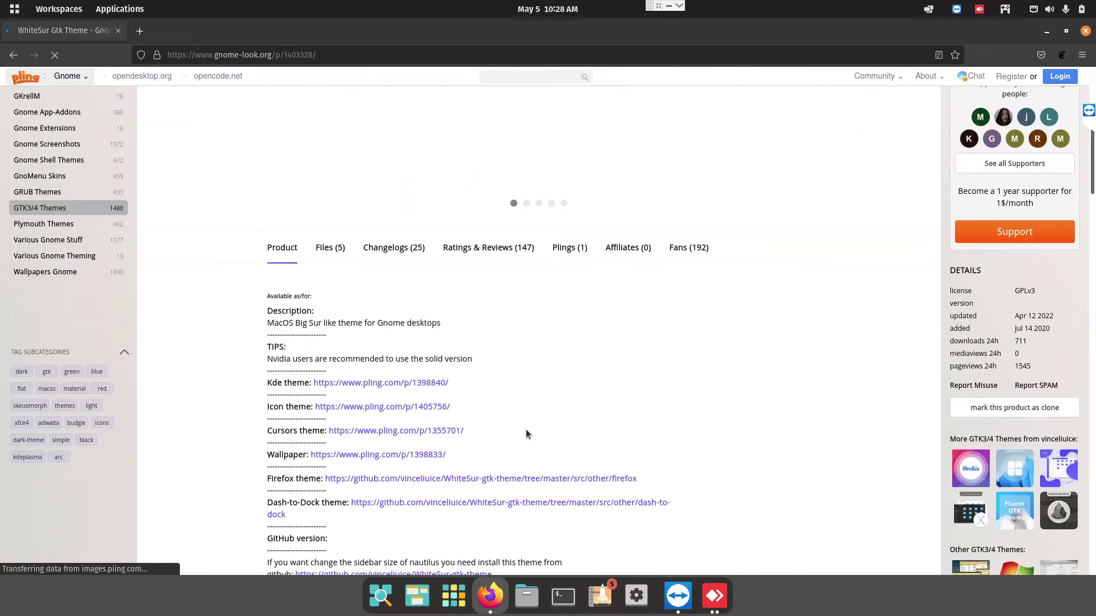
left_click(328, 250)
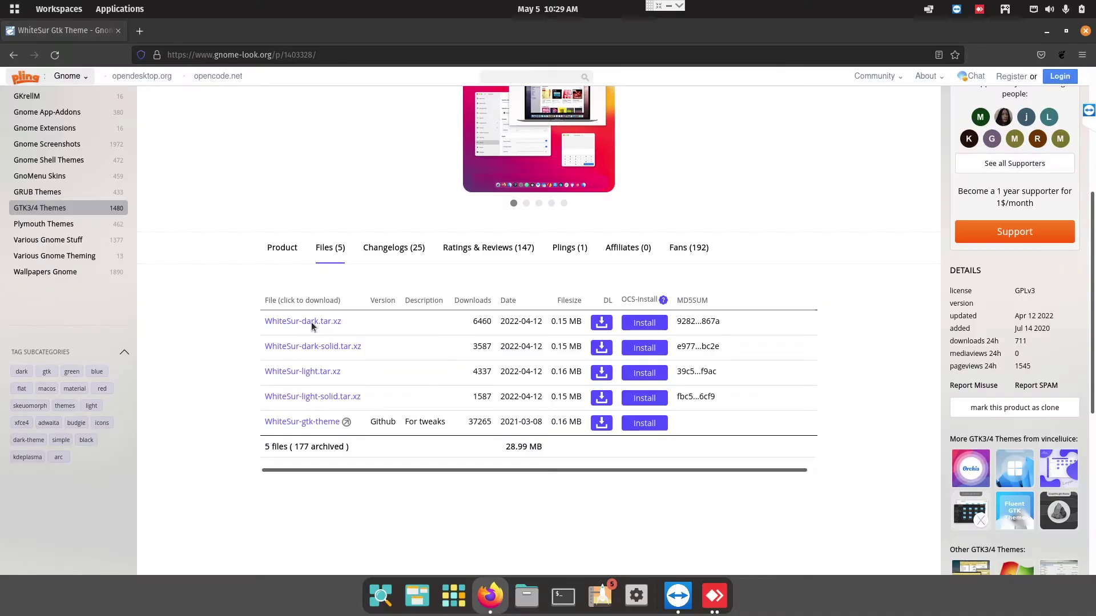
left_click(326, 325)
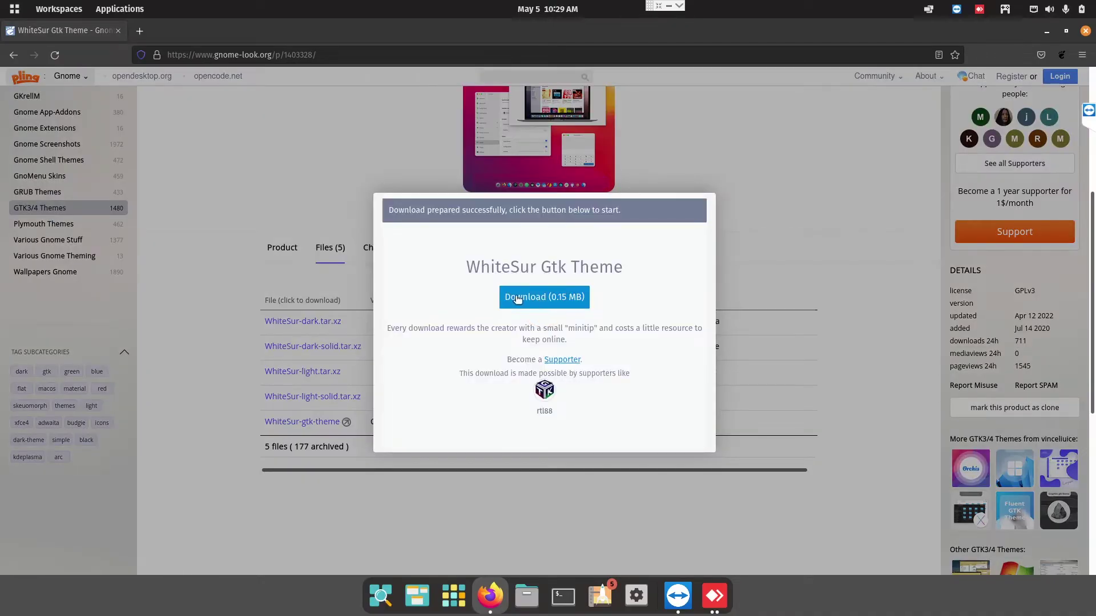
left_click(516, 298)
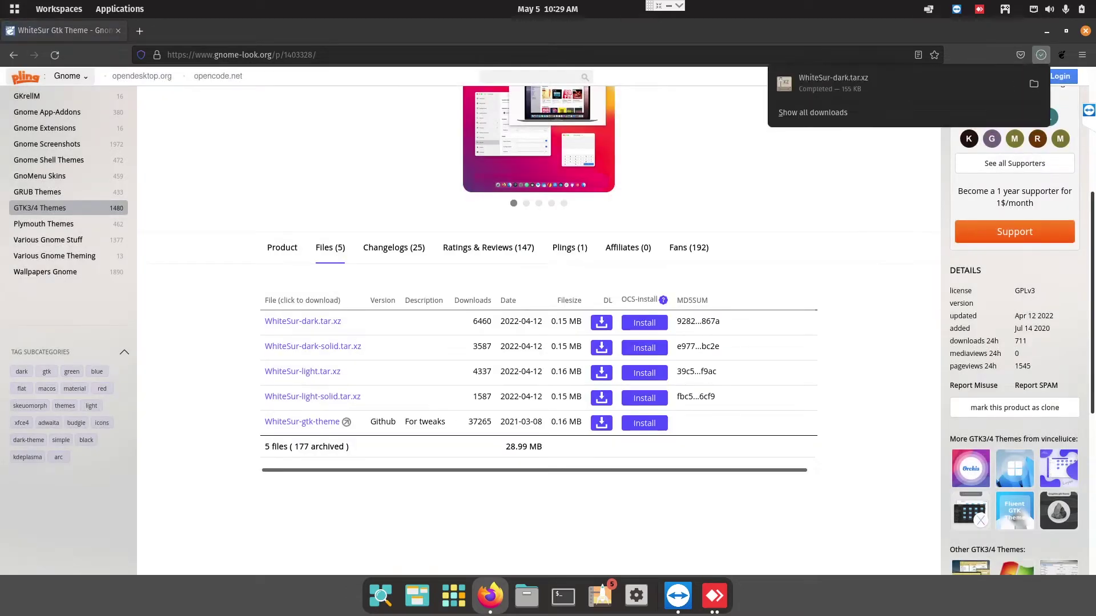
- Search the site for "mcmojave" and download McMojave-cursors.tar.xz from the McMojave cursors files
left_click(542, 79)
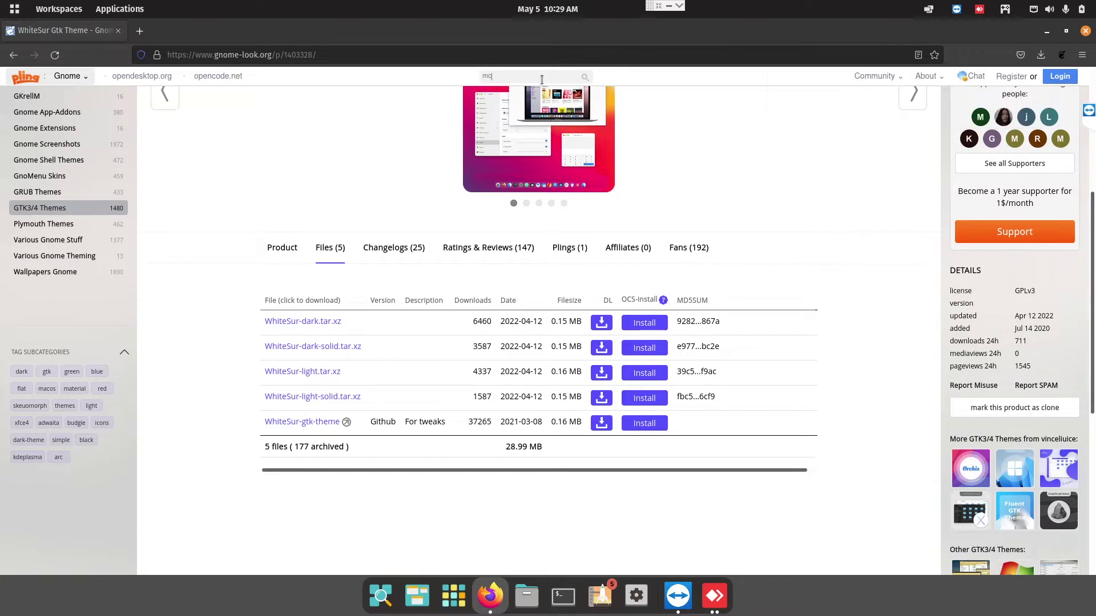
type("mcmojave")
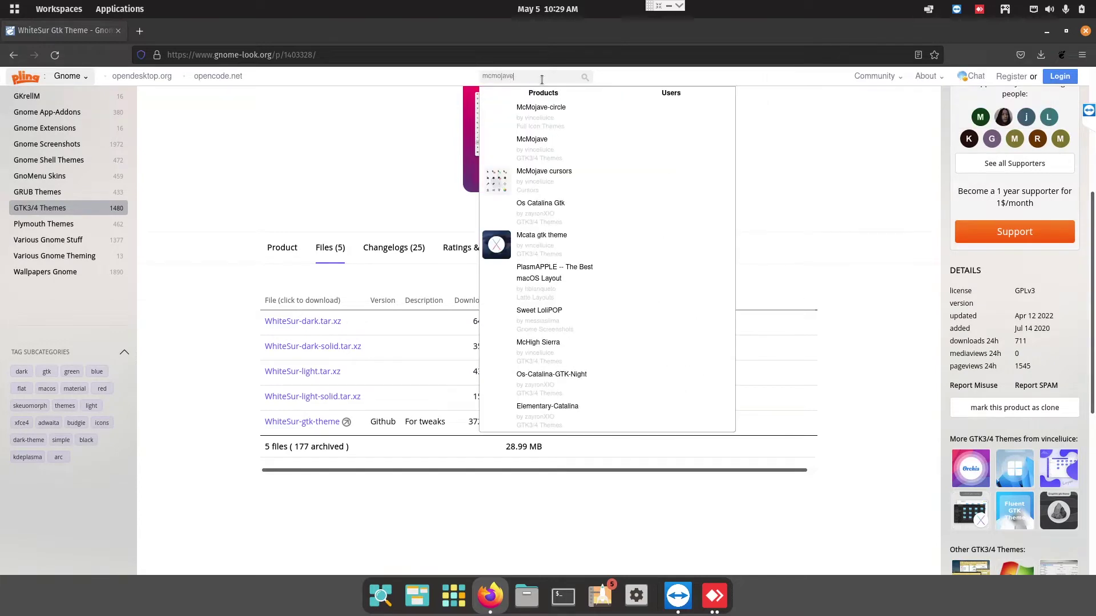
left_click(542, 175)
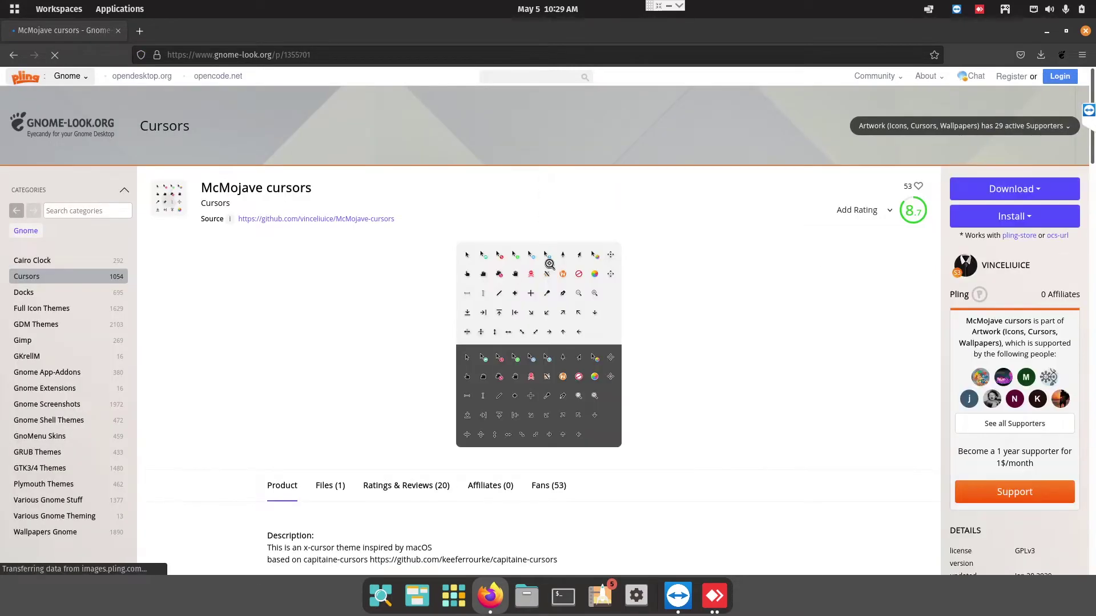
scroll(705, 299, "down", 3)
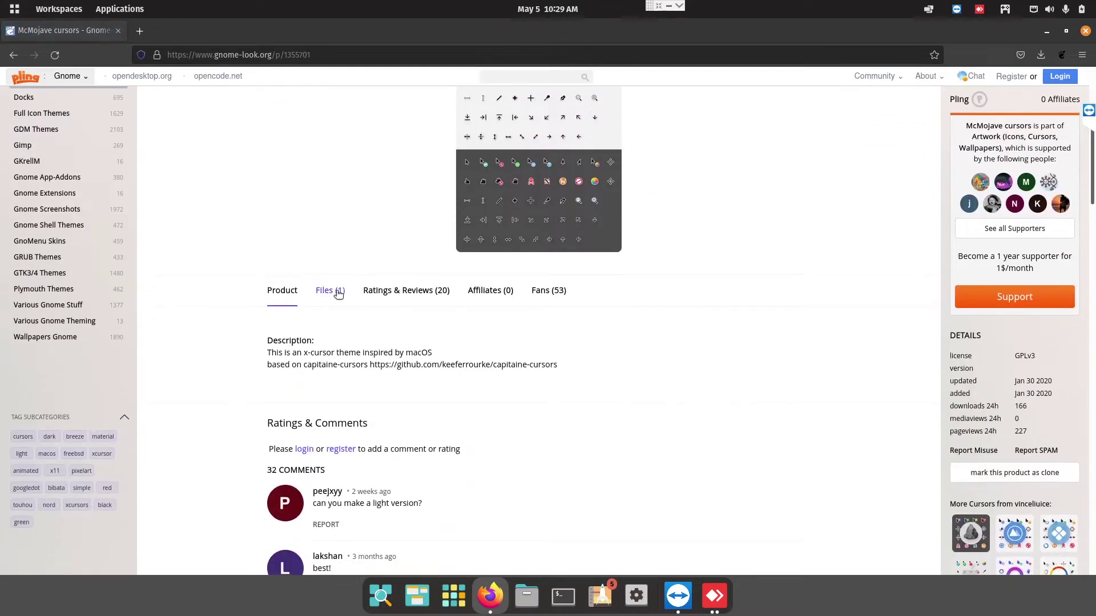
left_click(337, 291)
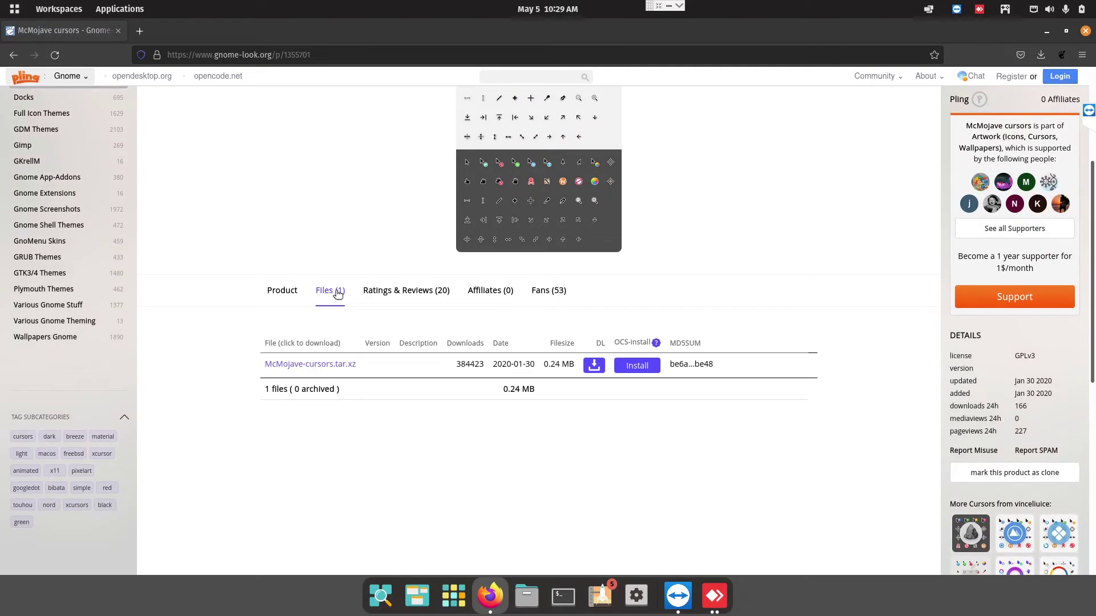
left_click(319, 365)
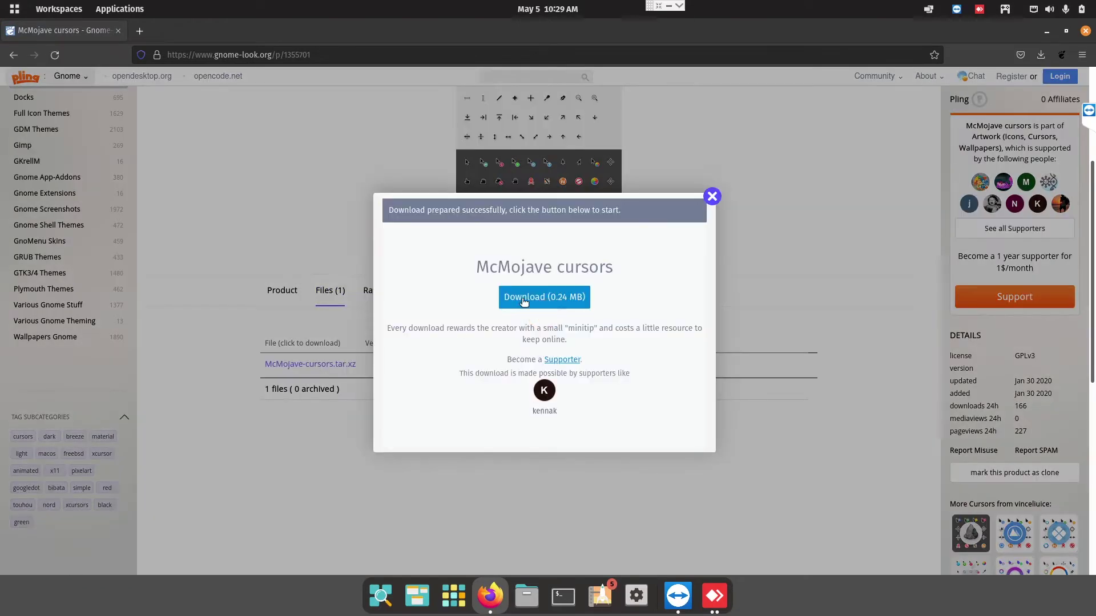
left_click(524, 302)
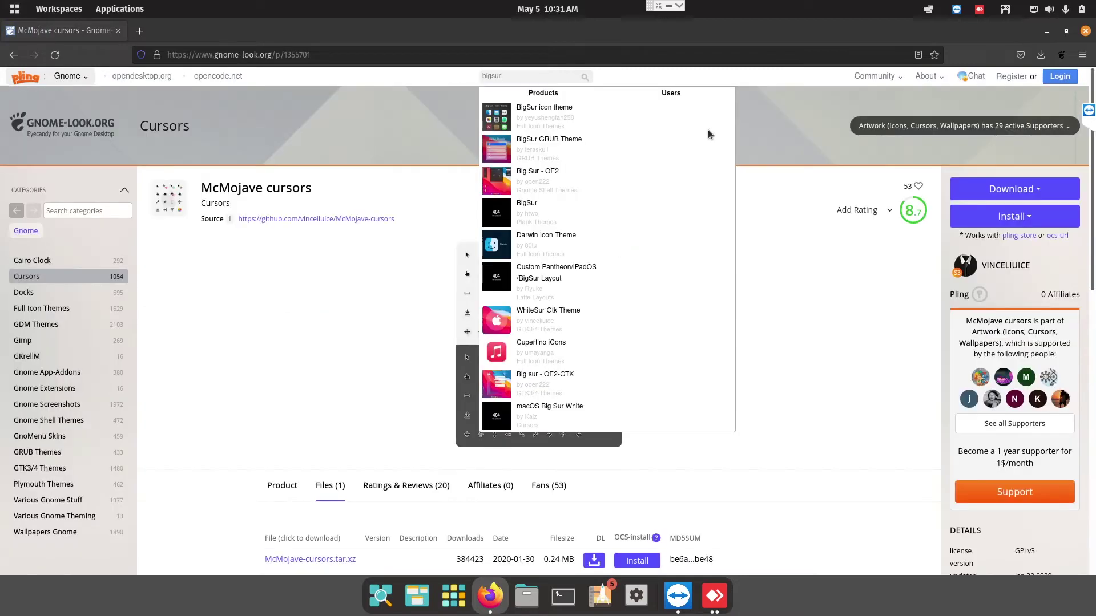
- Search the site for "bigsur icon" and download BigSur-black.tar.xz from the BigSur icon theme files
type("icon")
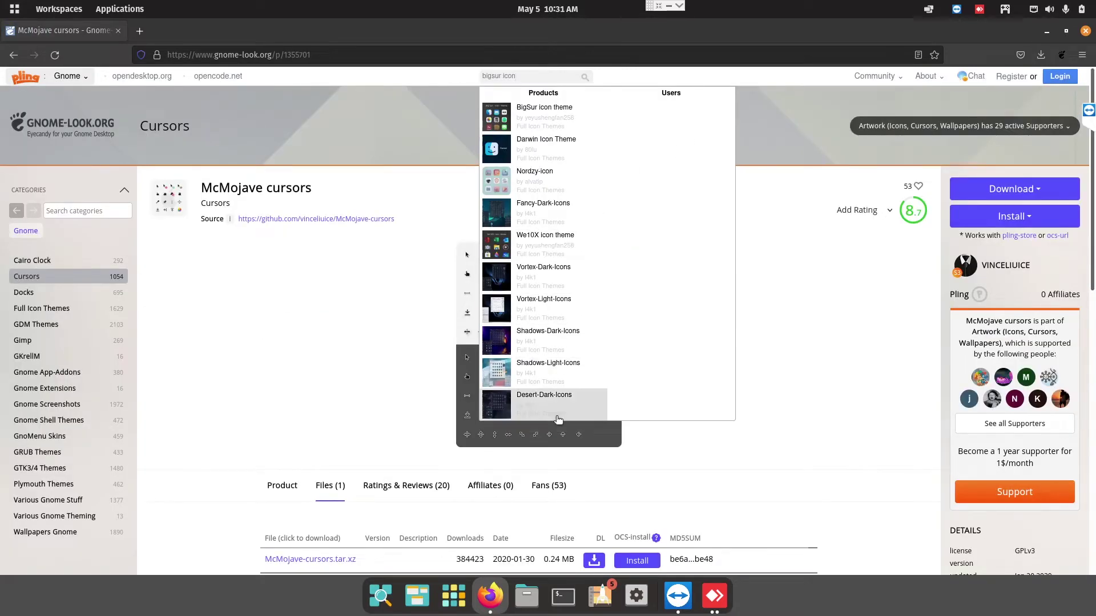
left_click(564, 114)
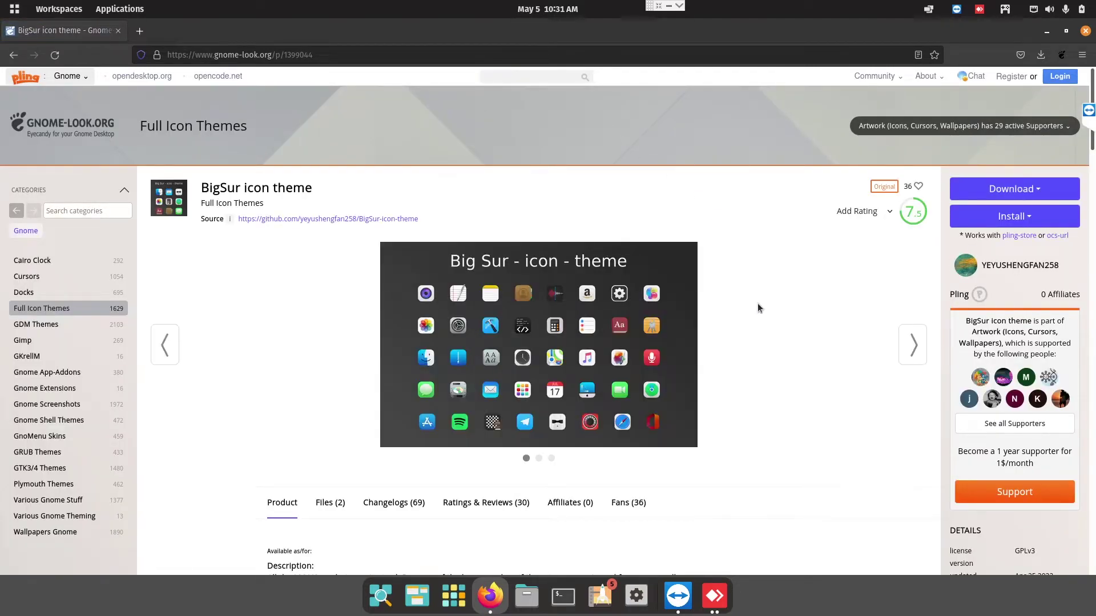
scroll(601, 350, "down", 2)
left_click(345, 376)
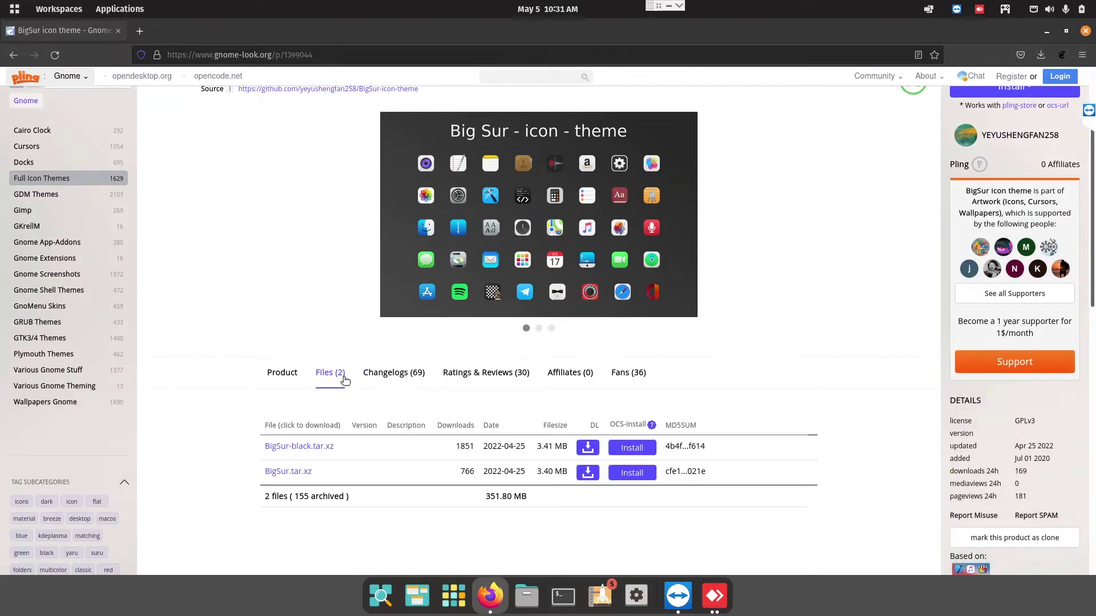
scroll(342, 377, "down", 2)
left_click(302, 318)
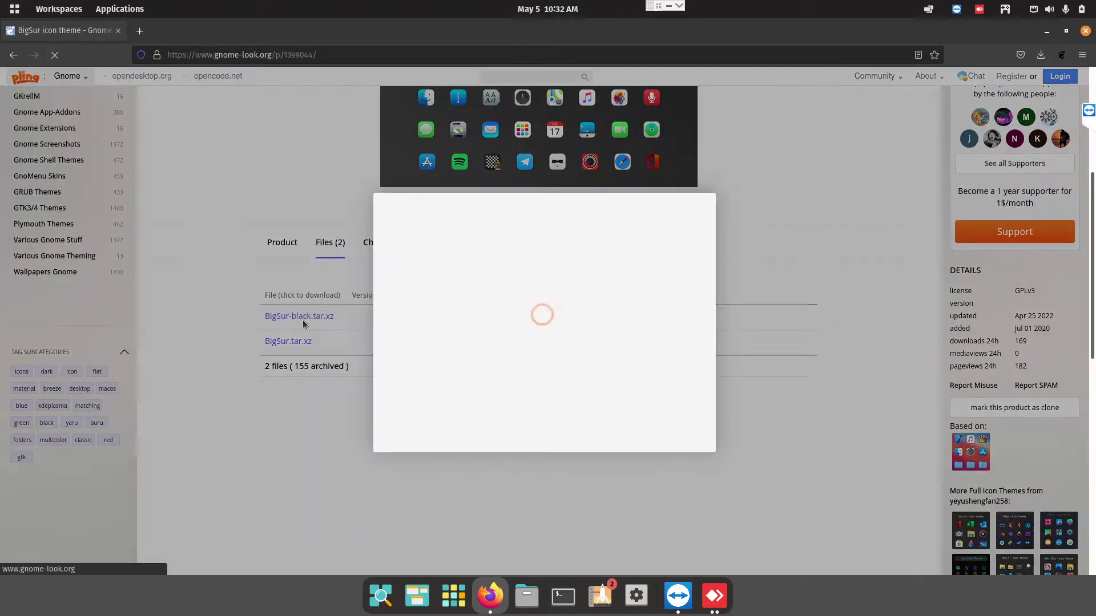
left_click(719, 354)
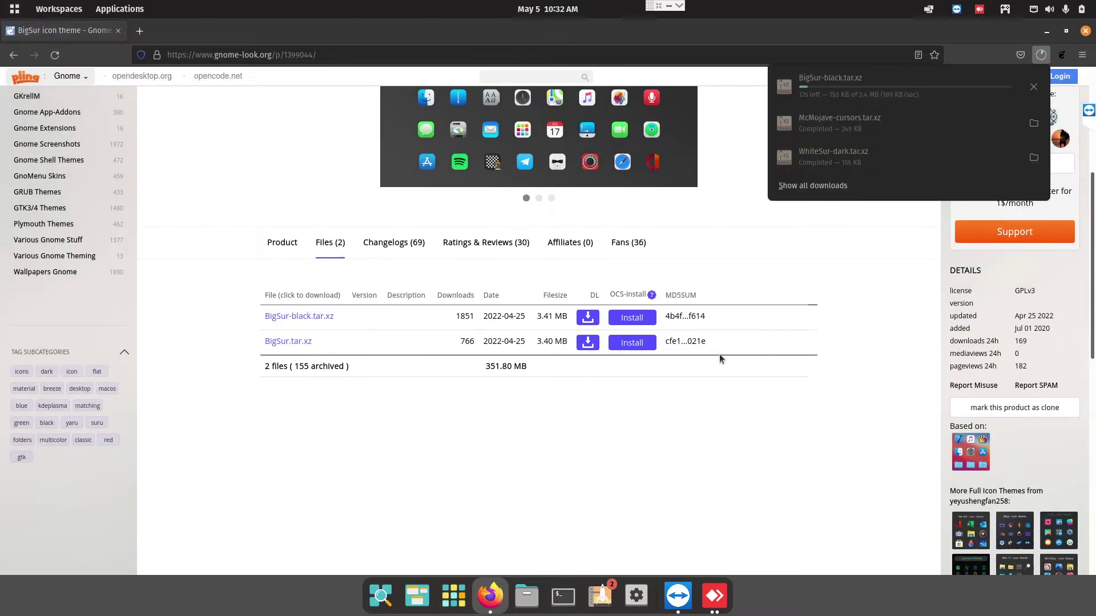
- Search the site for "macos bs for plank dock" and open the mcOS BS for Plank Dock theme page
left_click(591, 80)
type("majcos")
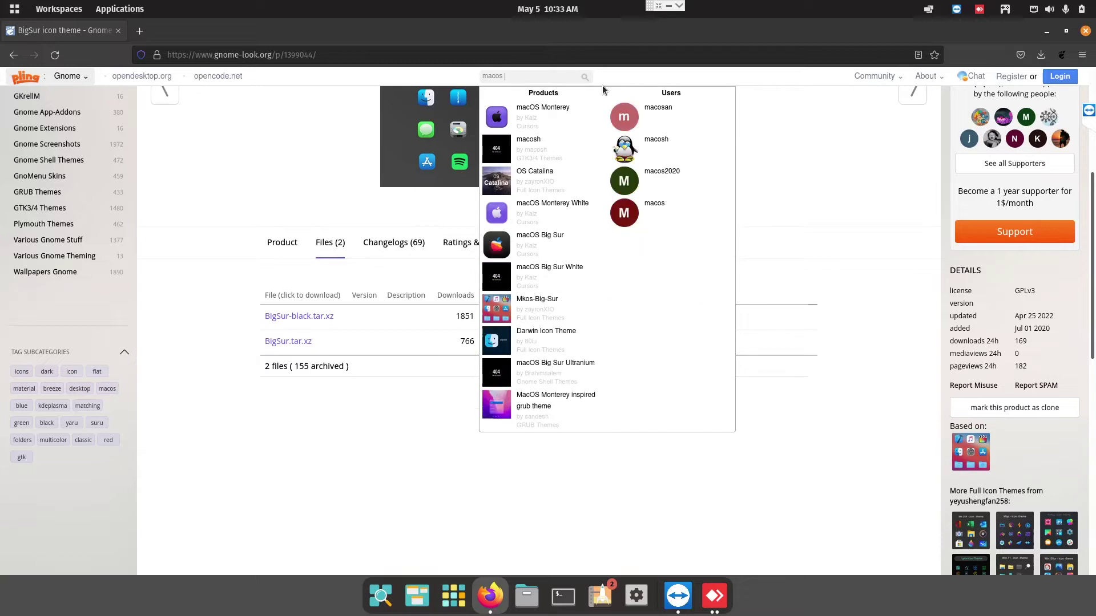
type(" bs for plank")
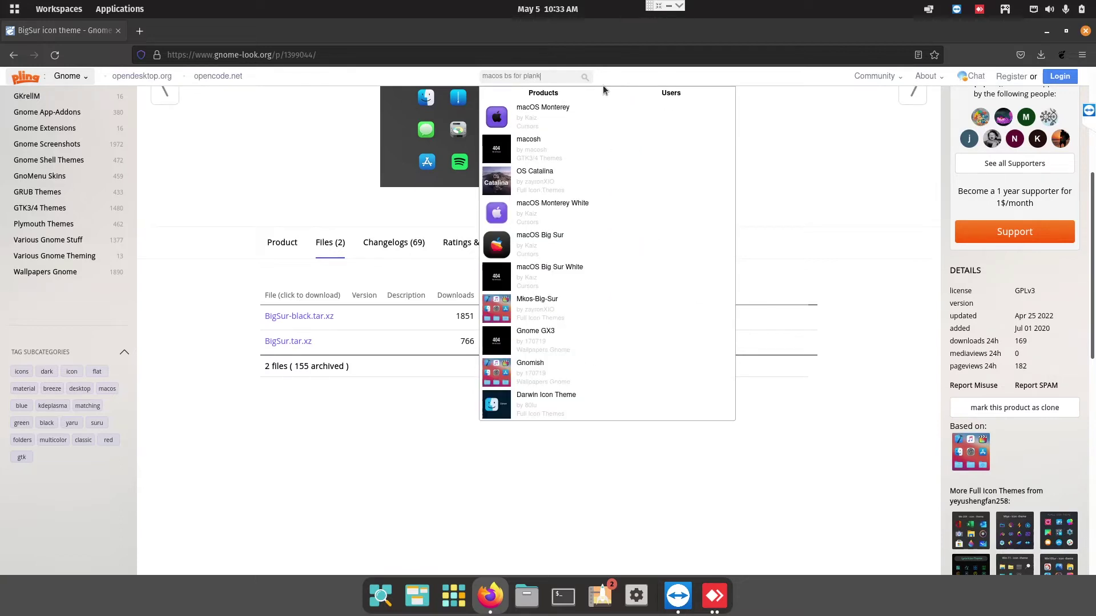
type(" dock")
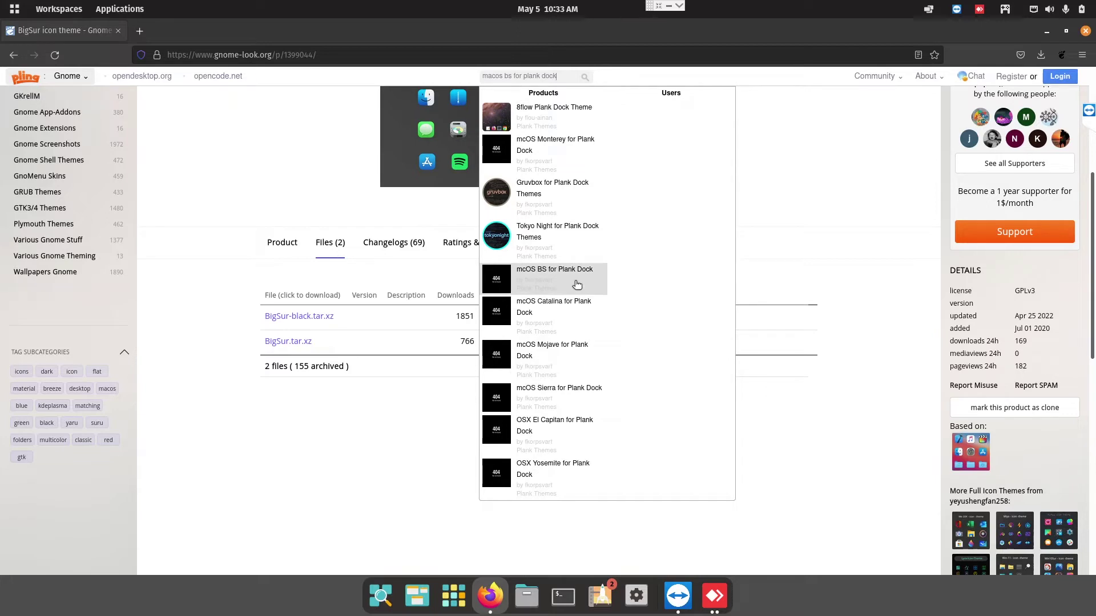
left_click(556, 280)
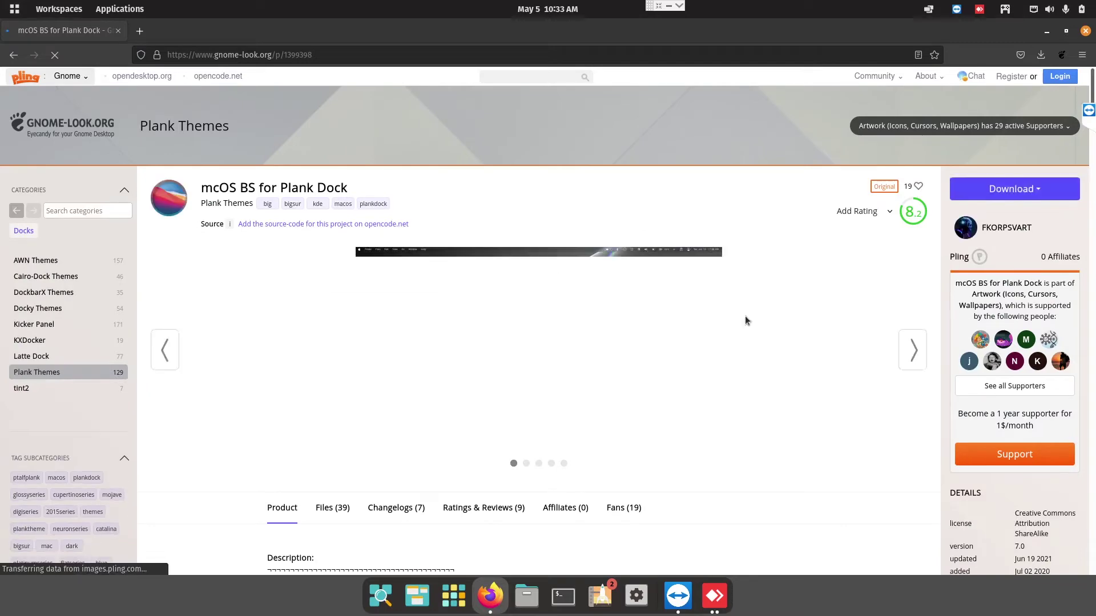
- Download mcOS-BS-iMacM1-Black.zip and Plank_Separators.zip from the files of the mcOS BS for Plank Dock theme
scroll(747, 317, "down", 3)
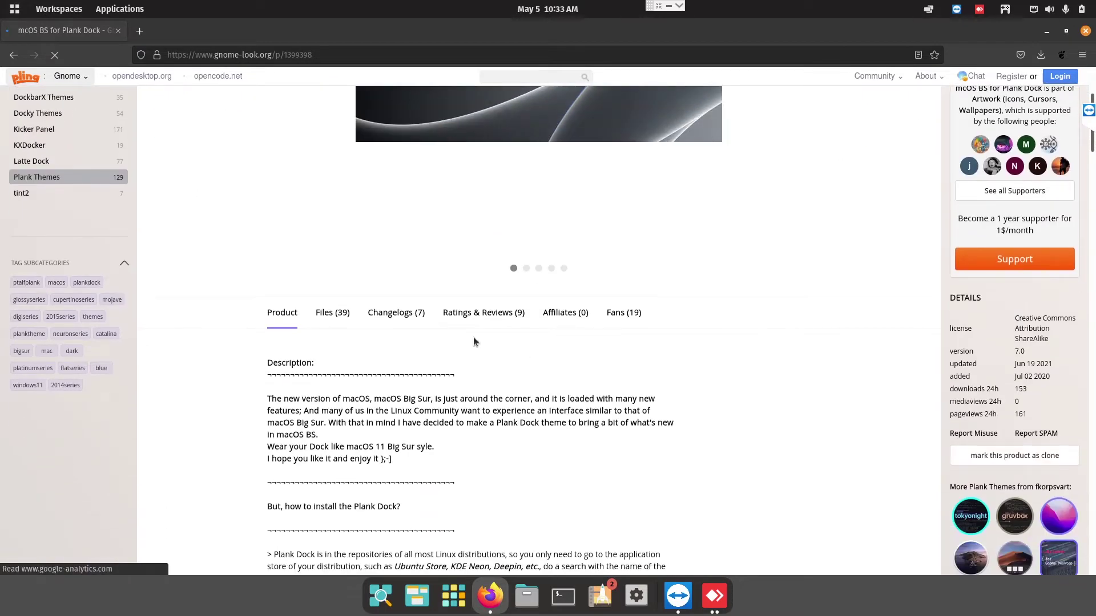
left_click(333, 313)
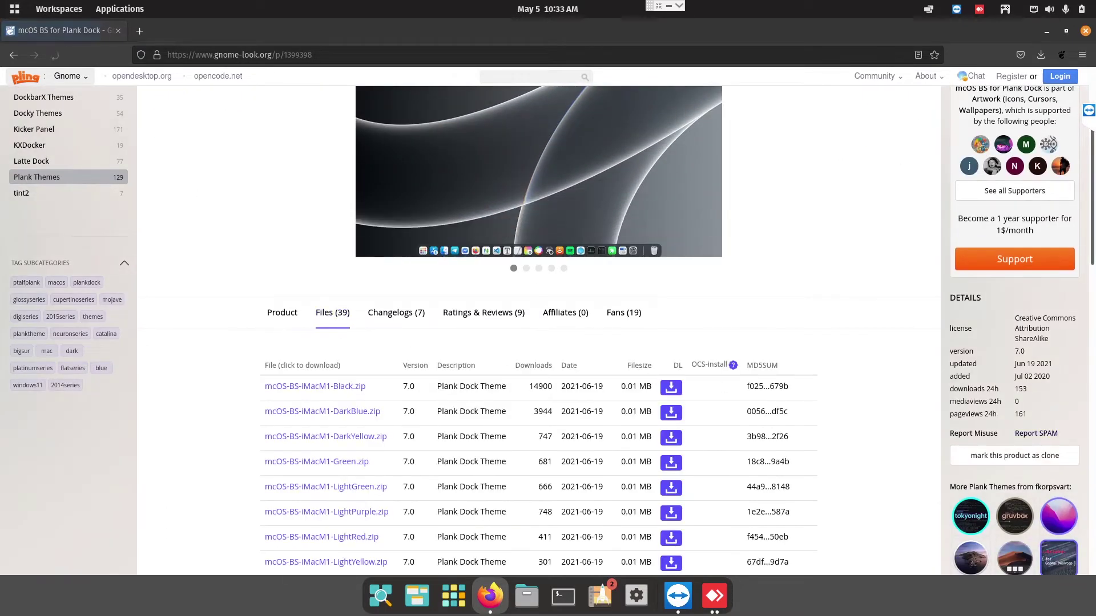
left_click(350, 386)
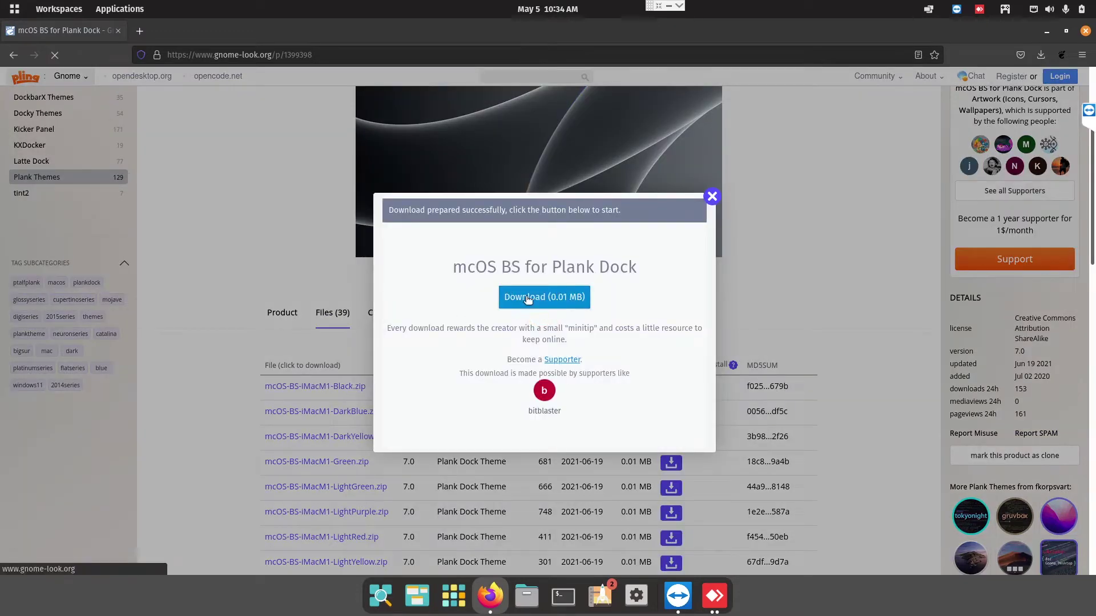
left_click(527, 297)
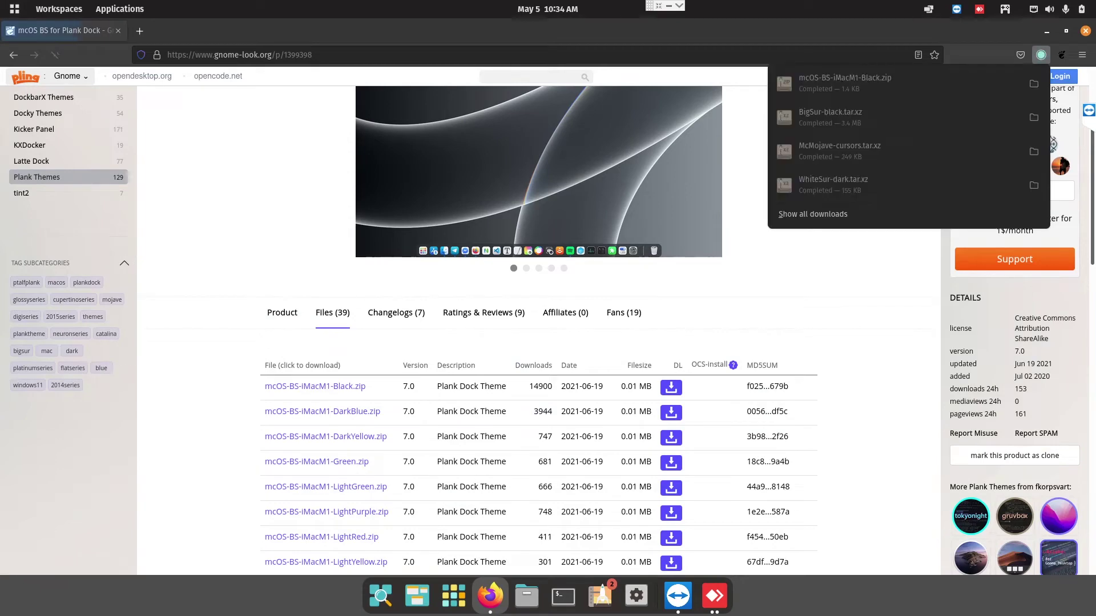
scroll(826, 360, "down", 15)
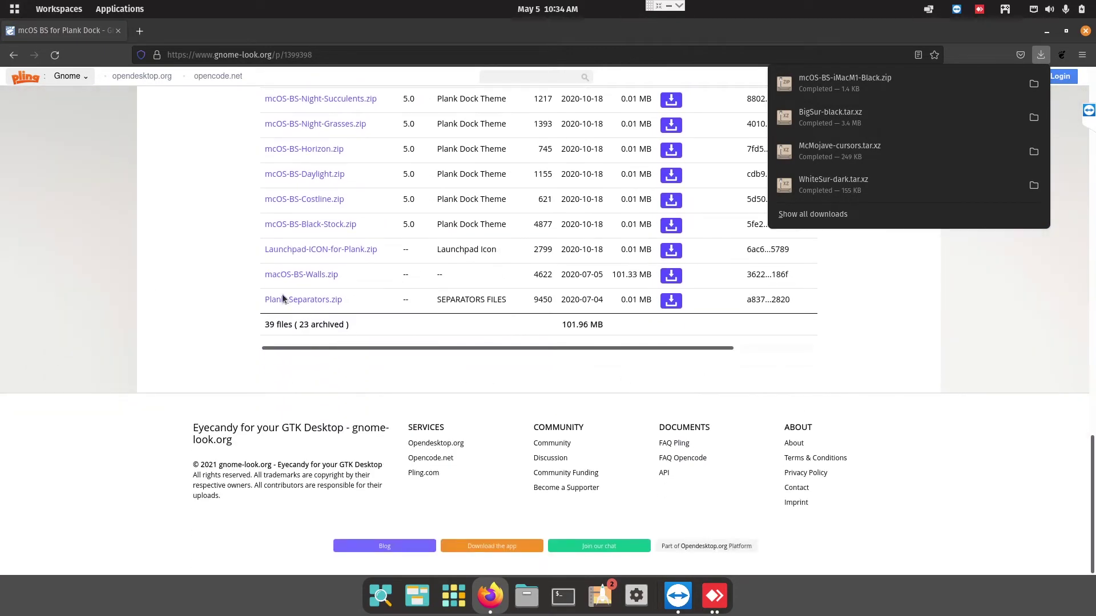
left_click(304, 301)
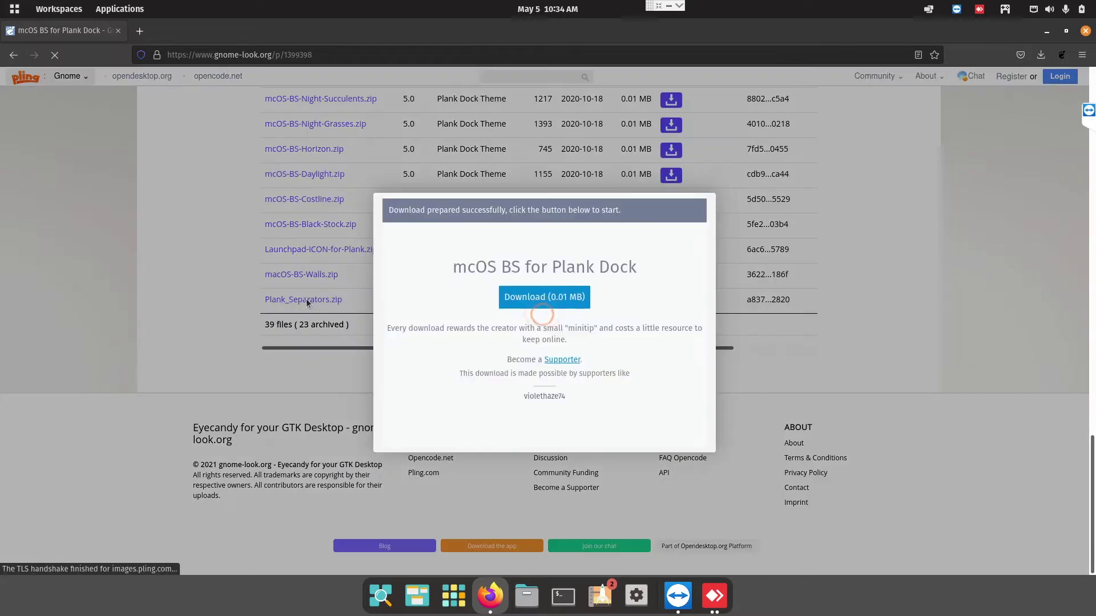
left_click(559, 298)
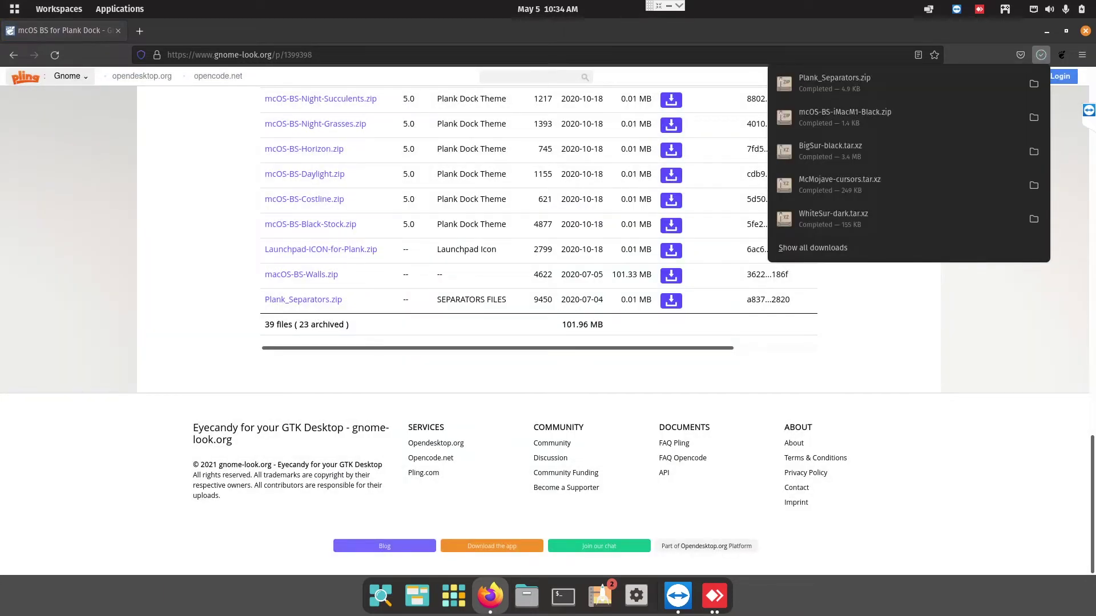
- Switch to the Files window and create a folder named "icons" inside Downloads
key("super+Page_Down")
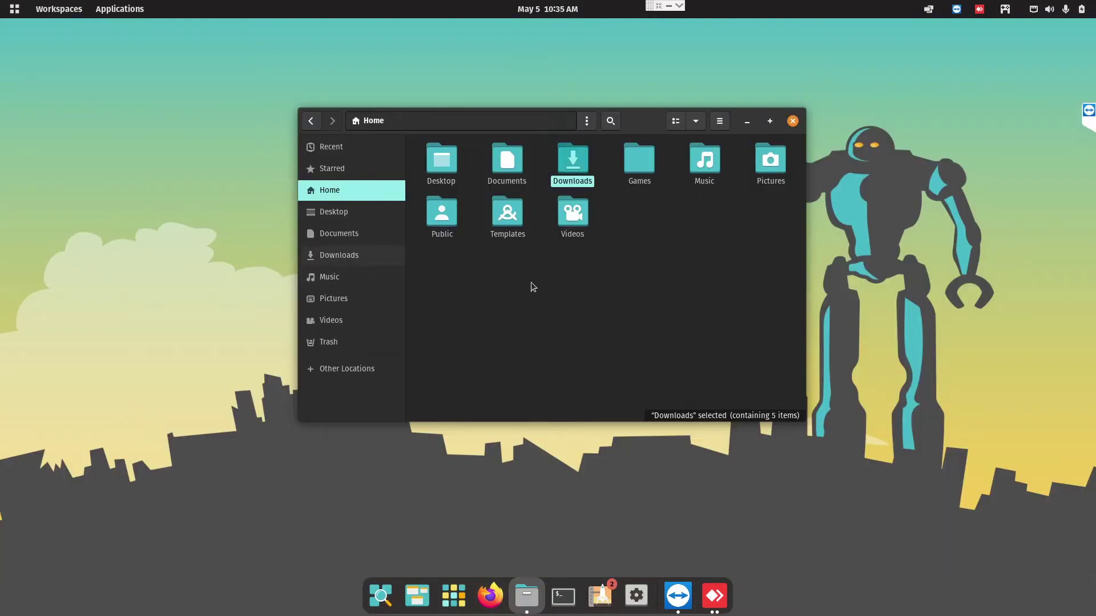
left_click(353, 261)
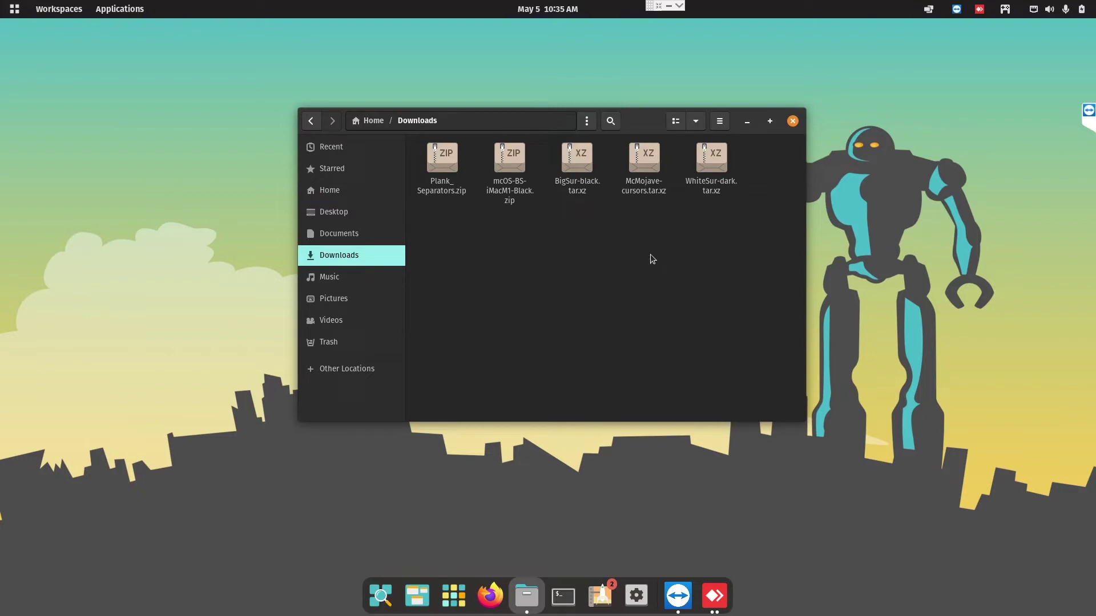
right_click(621, 260)
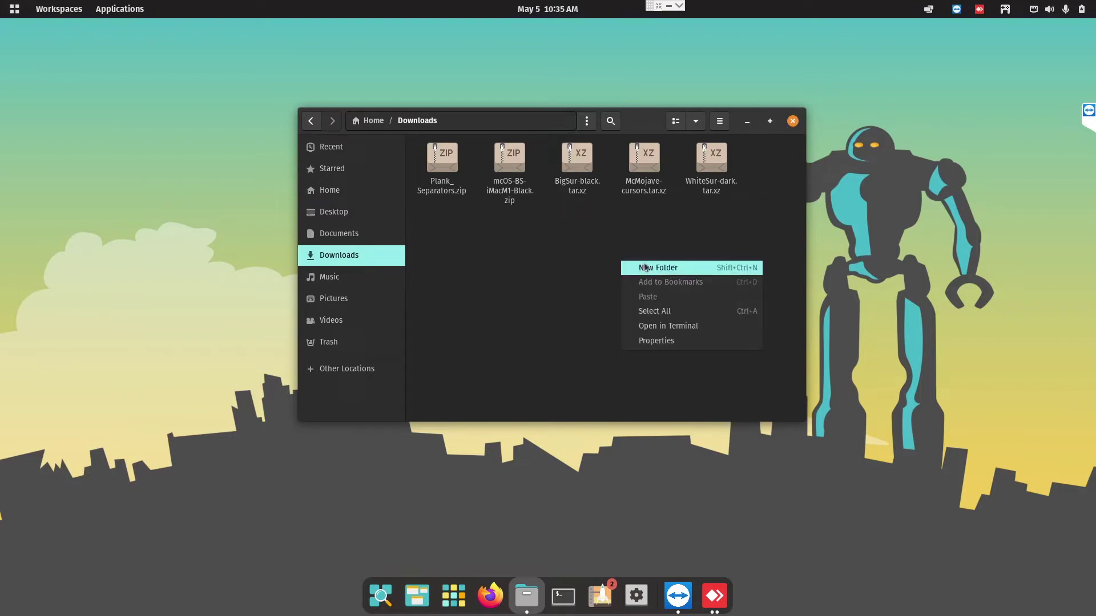
left_click(645, 267)
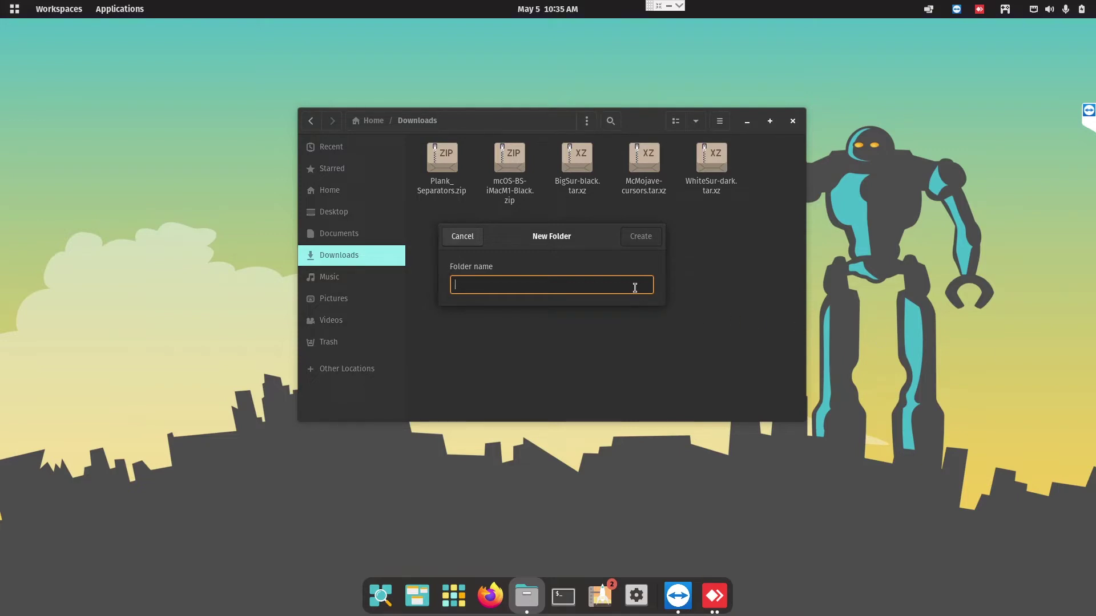
type("icons")
key("Return")
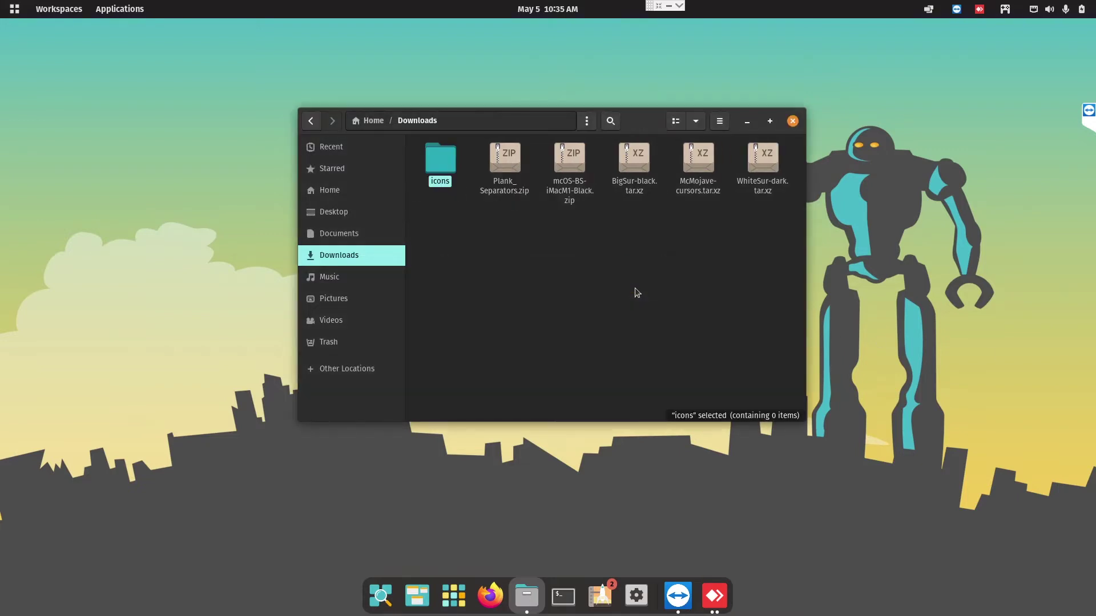
- Create two more folders in Downloads, named "theme" and "plank"
right_click(635, 289)
left_click(657, 296)
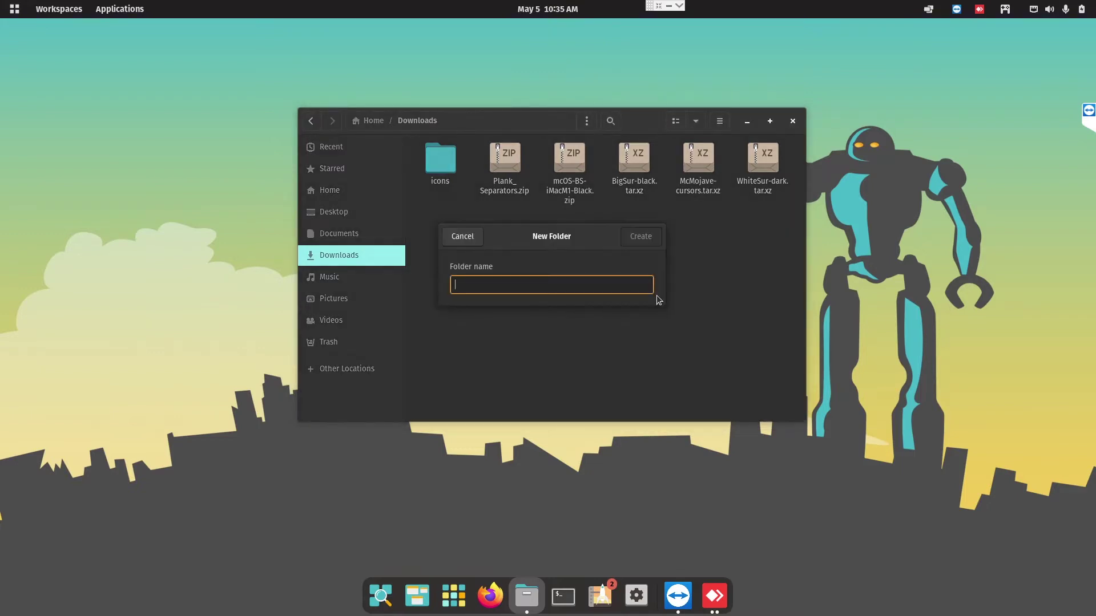
type("theme")
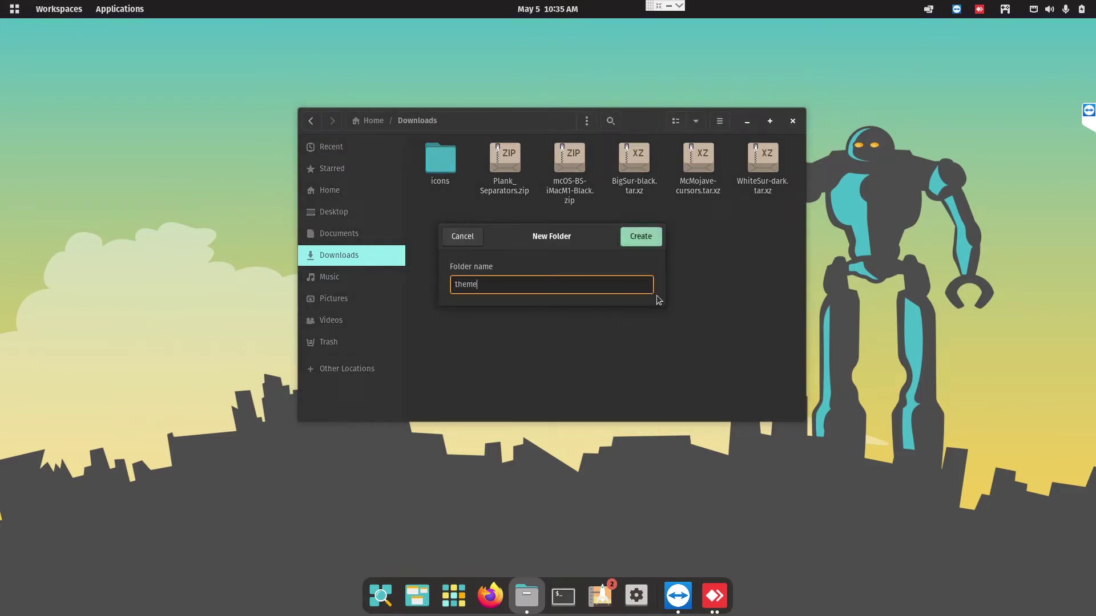
key("Return")
right_click(656, 296)
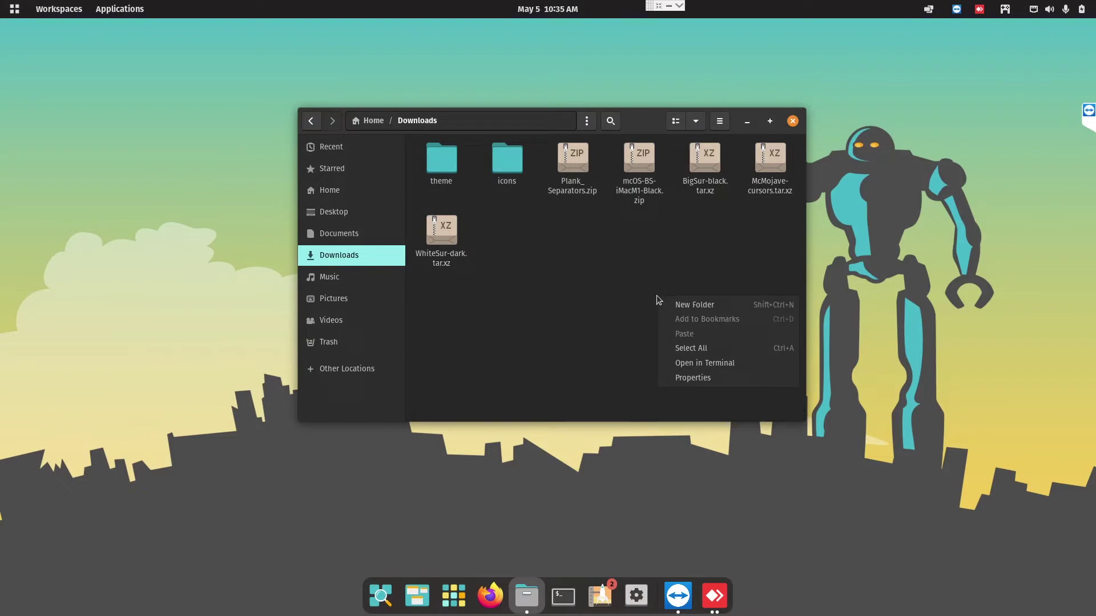
left_click(680, 306)
type("plank")
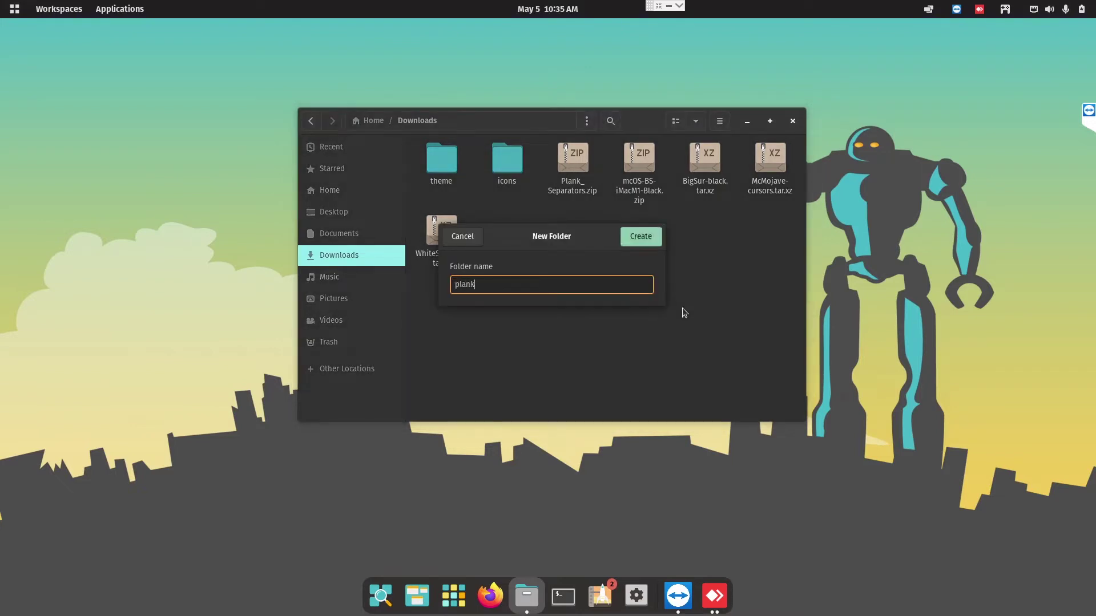
key("Return")
left_click(683, 308)
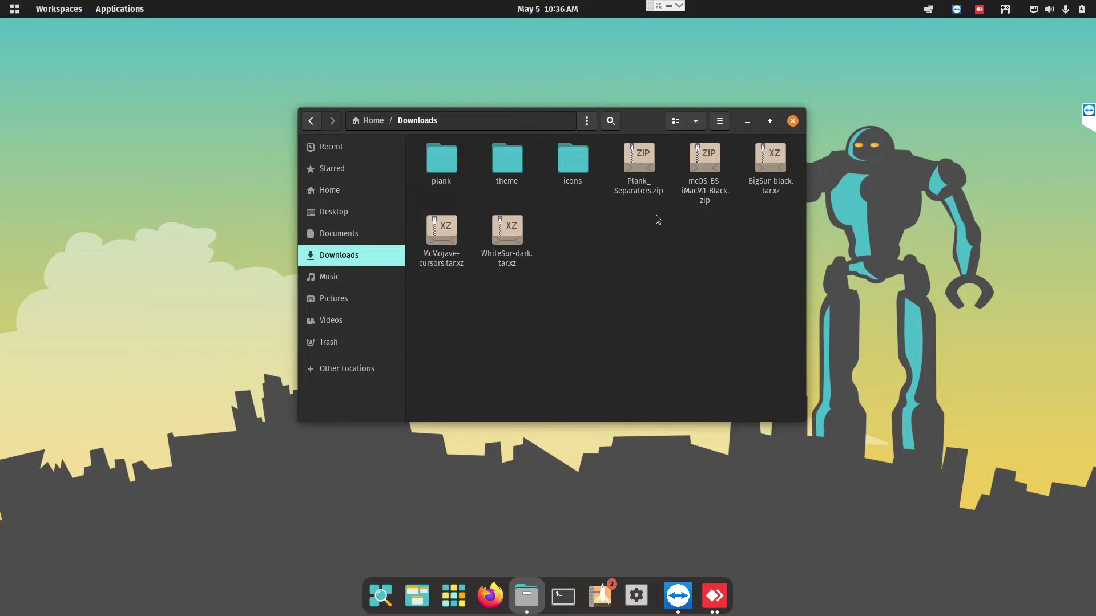
- Move Plank_Separators.zip and mcOS-BS-iMacM1-Black.zip into the plank folder
left_click(648, 164)
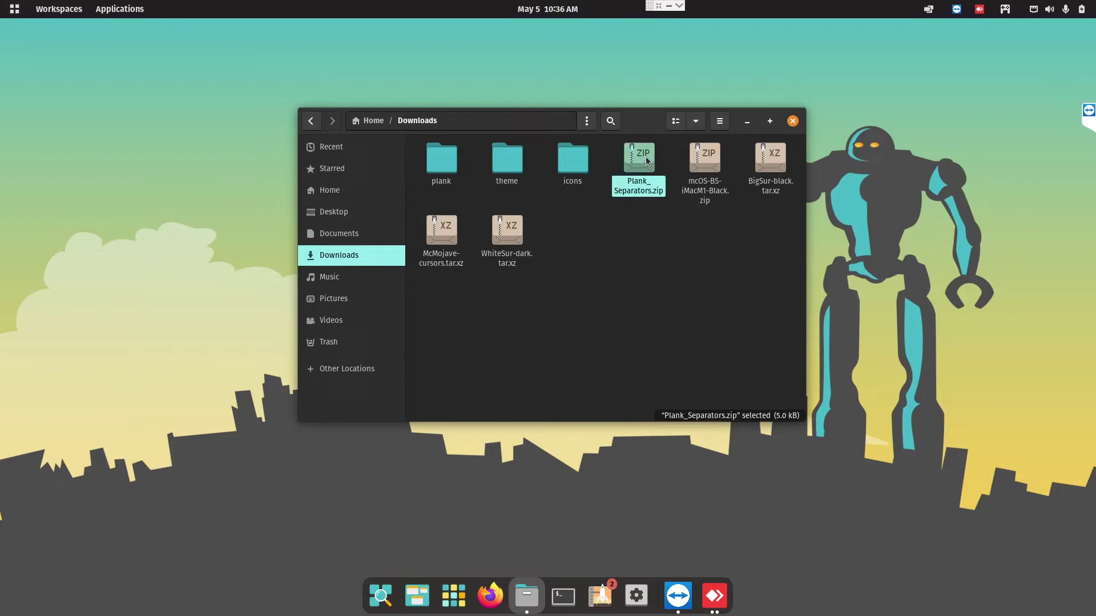
left_click(703, 165, "ctrl")
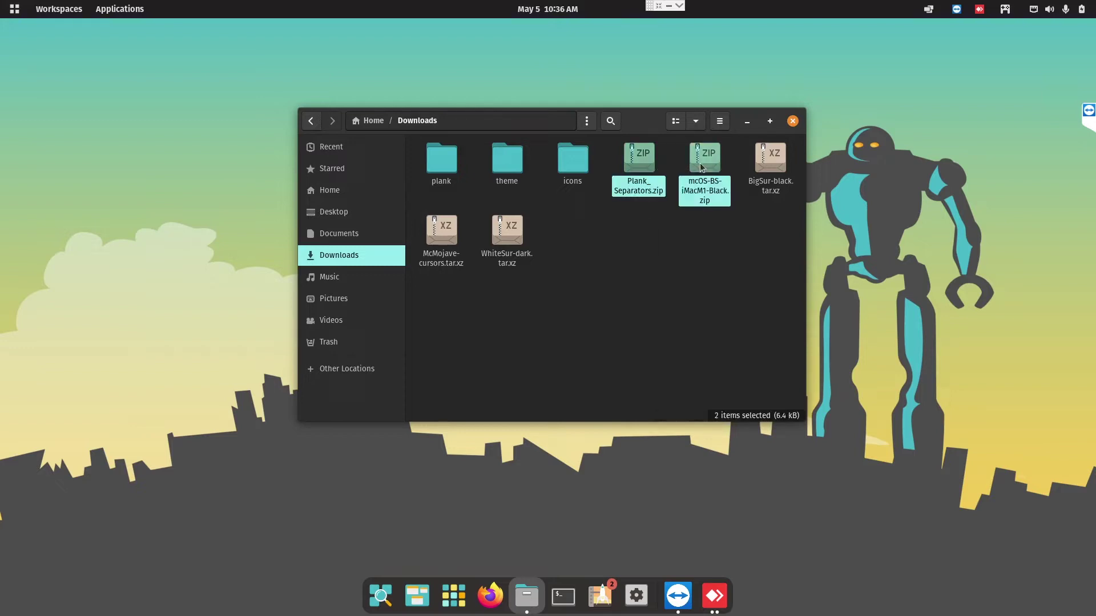
left_click_drag(709, 165, 441, 160)
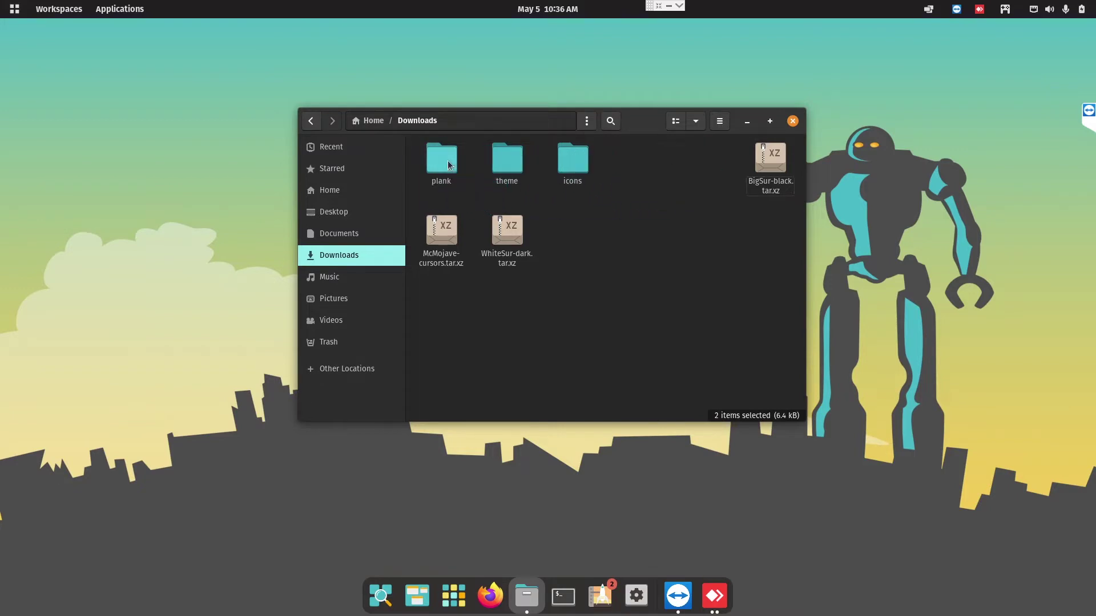
- Move BigSur-black.tar.xz and McMojave-cursors.tar.xz into the icons folder
left_click(645, 163)
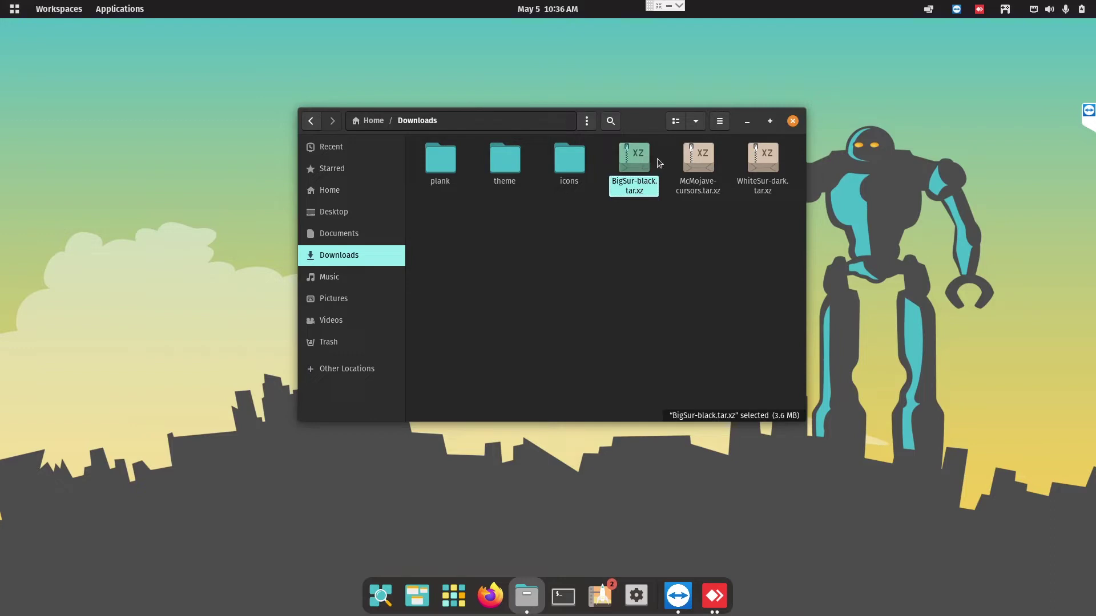
left_click(688, 159, "ctrl")
left_click_drag(650, 161, 599, 250)
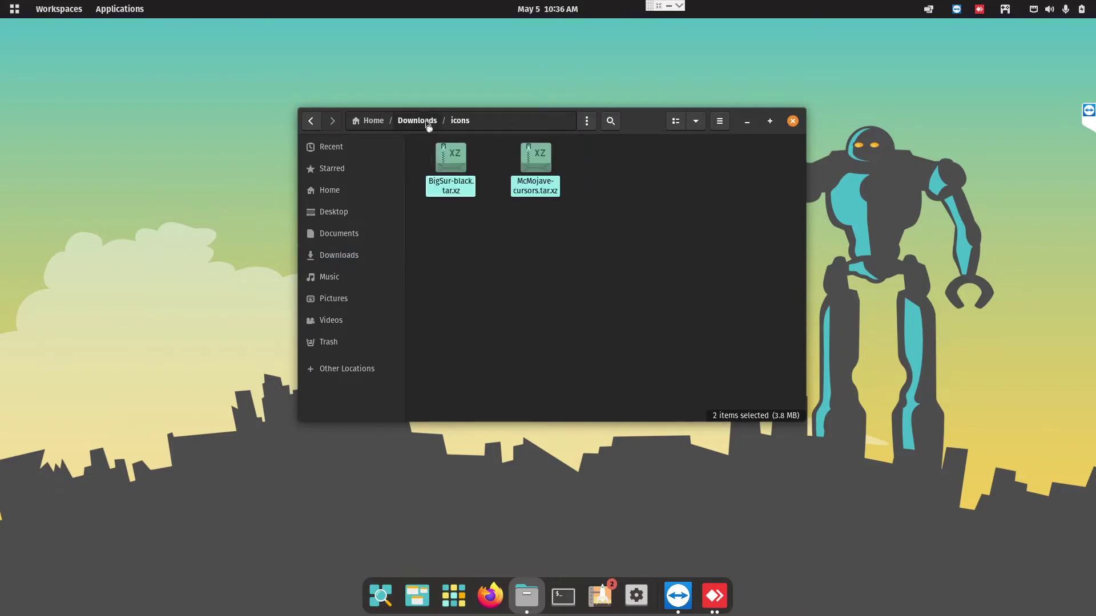
- Return to Downloads and move WhiteSur-dark.tar.xz into the theme folder
left_click(427, 120)
left_click(661, 170)
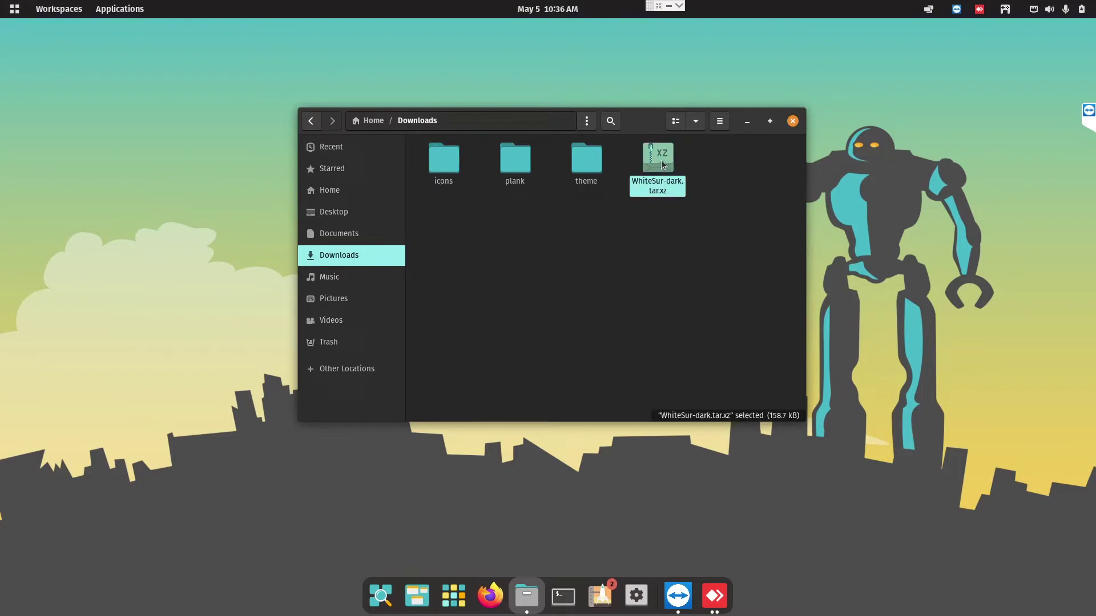
left_click_drag(662, 164, 588, 158)
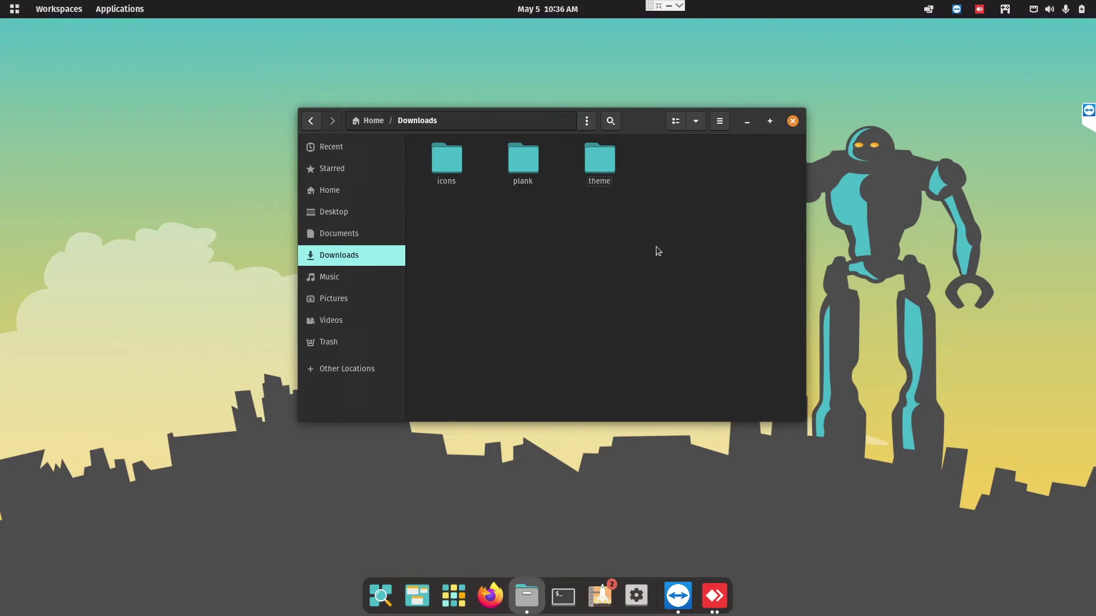
- Open the Home folder and make its hidden files visible
left_click(386, 195)
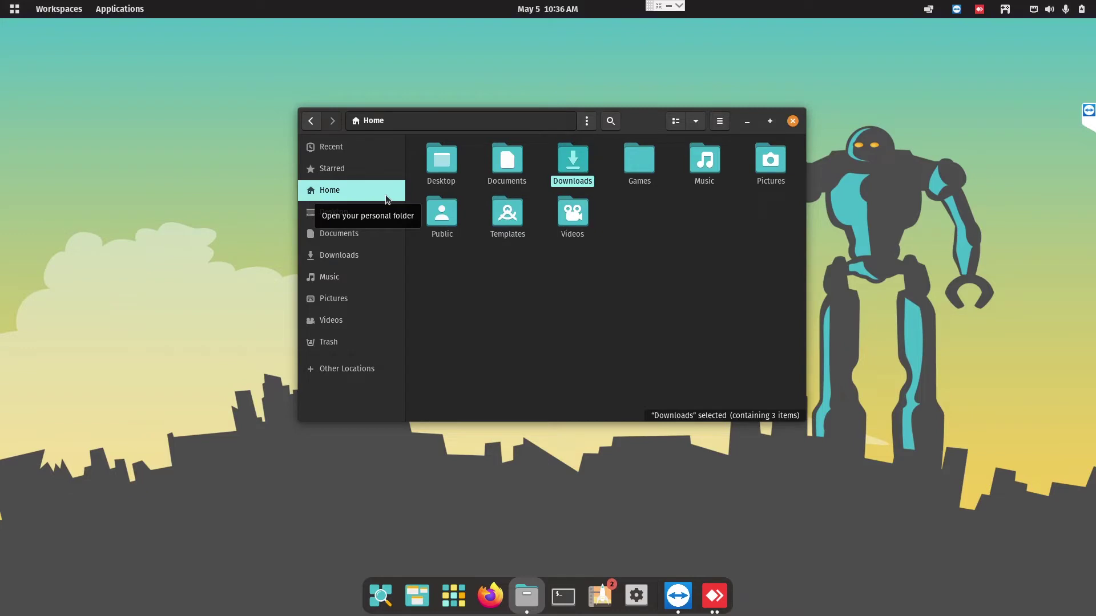
left_click(721, 125)
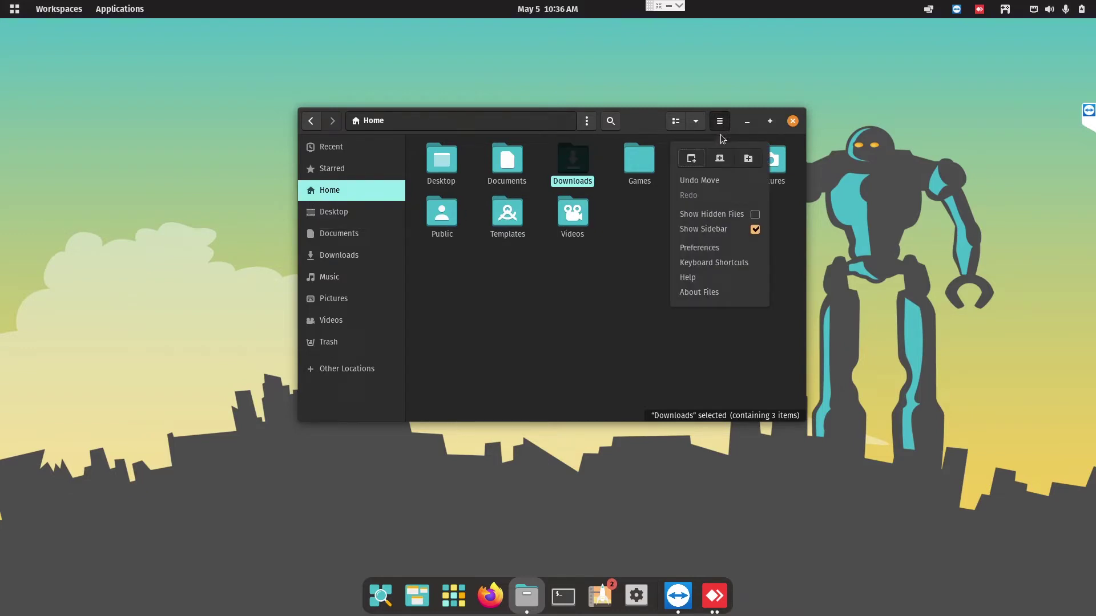
left_click(740, 214)
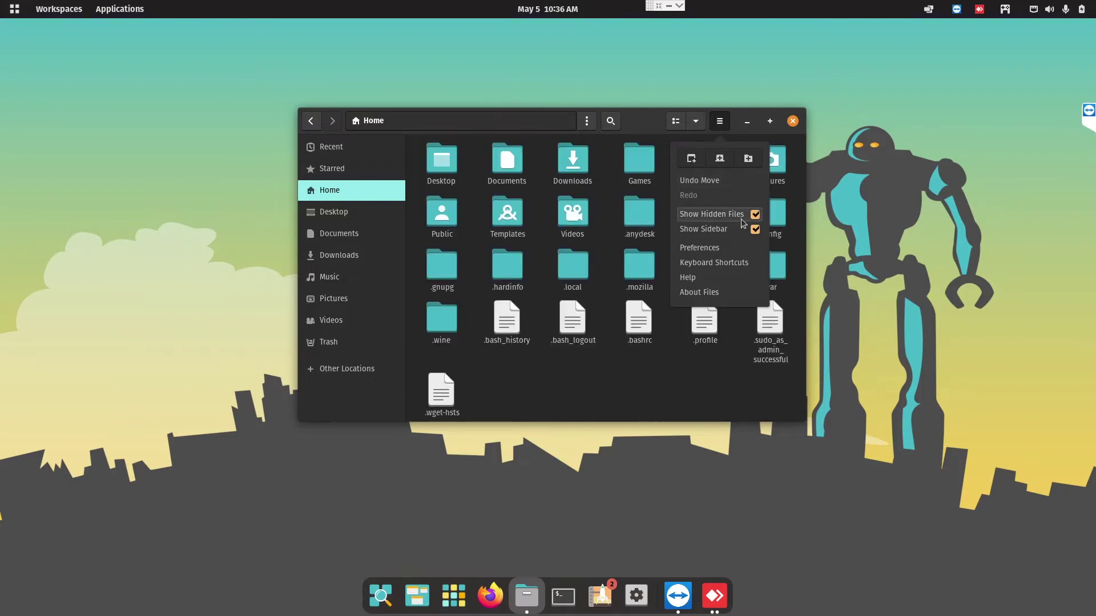
- Create two hidden folders named ".icons" and ".themes" in the Home folder
right_click(677, 395)
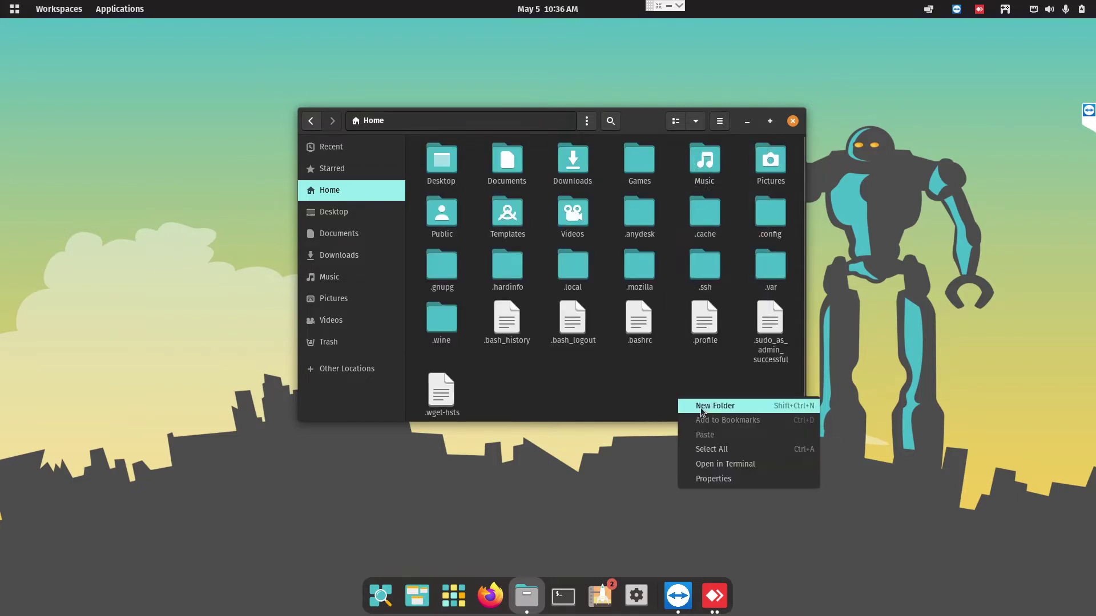
left_click(704, 407)
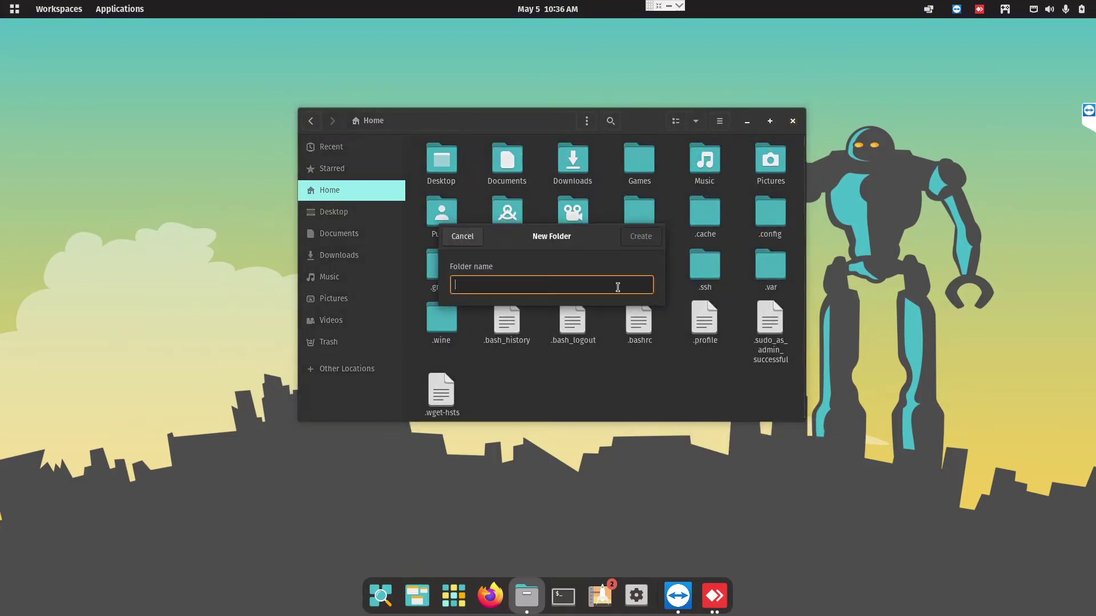
type(".")
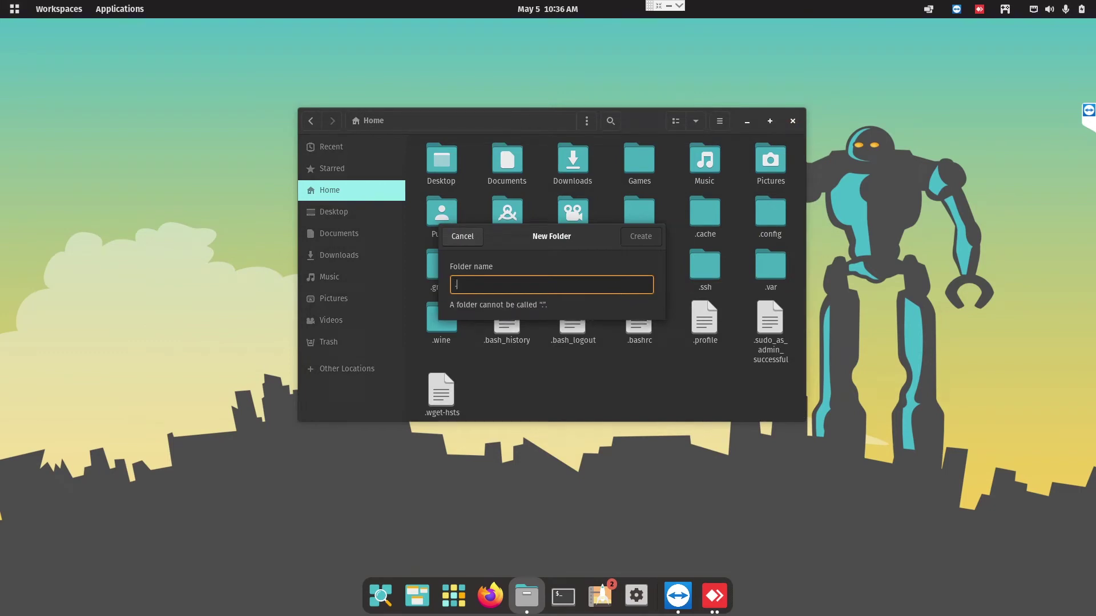
type("icons")
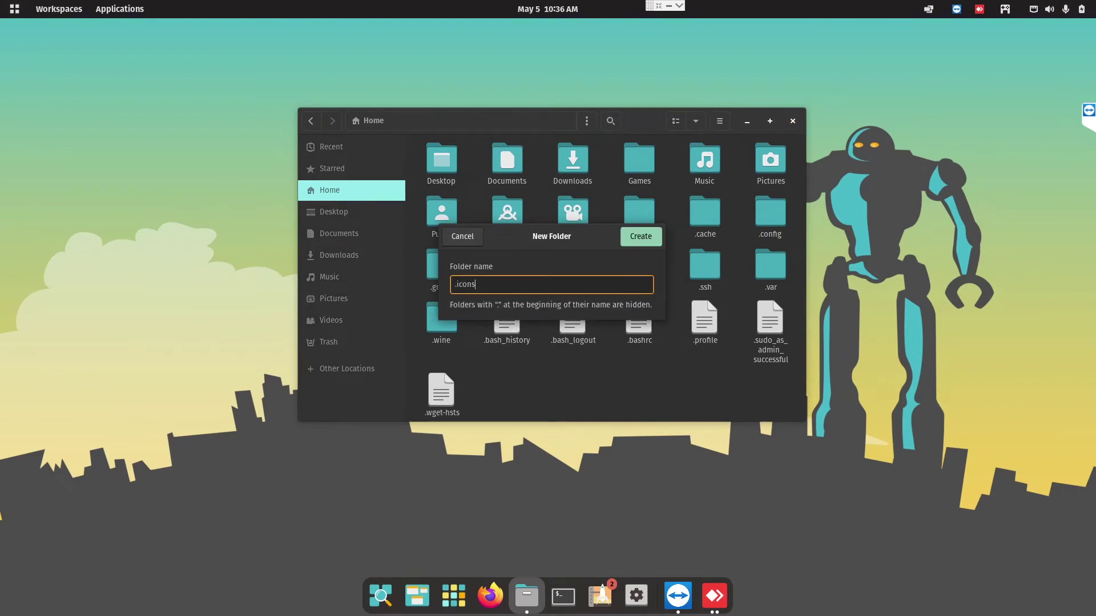
key("Return")
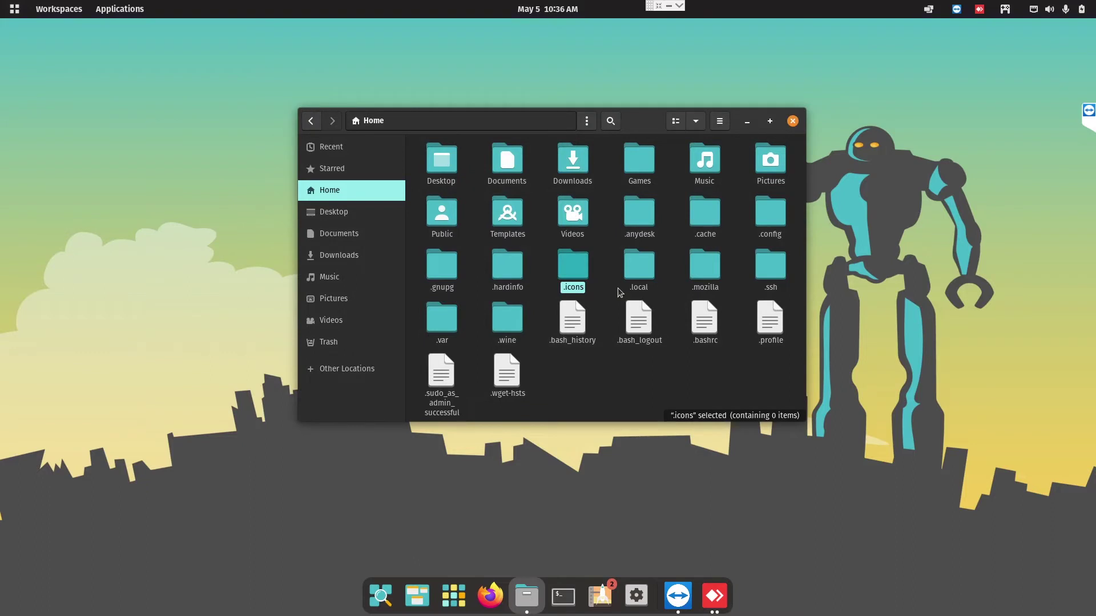
right_click(680, 375)
left_click(704, 386)
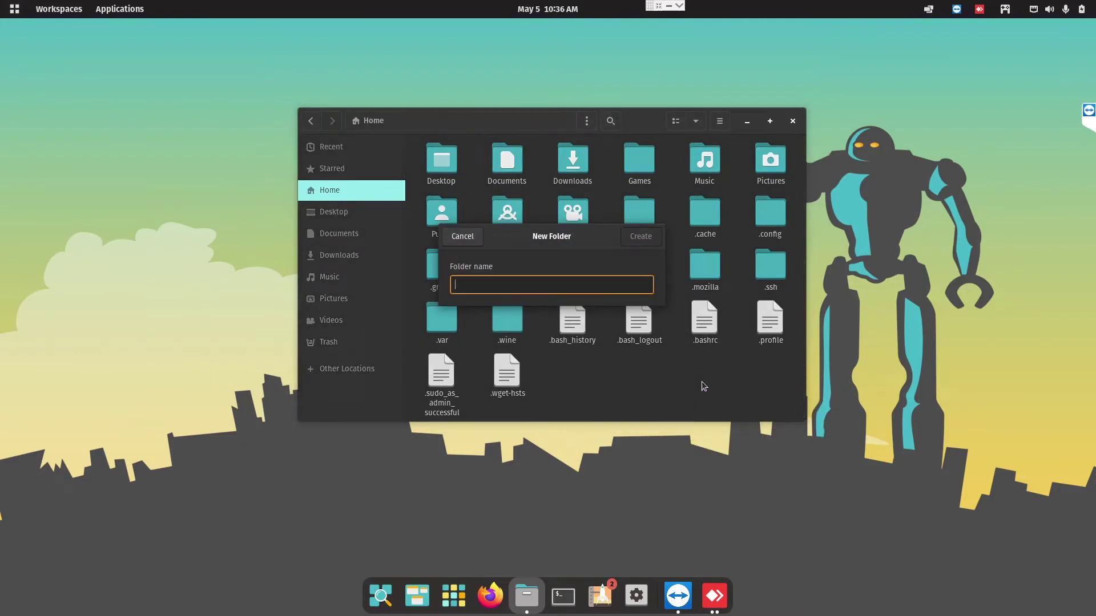
type(".themes")
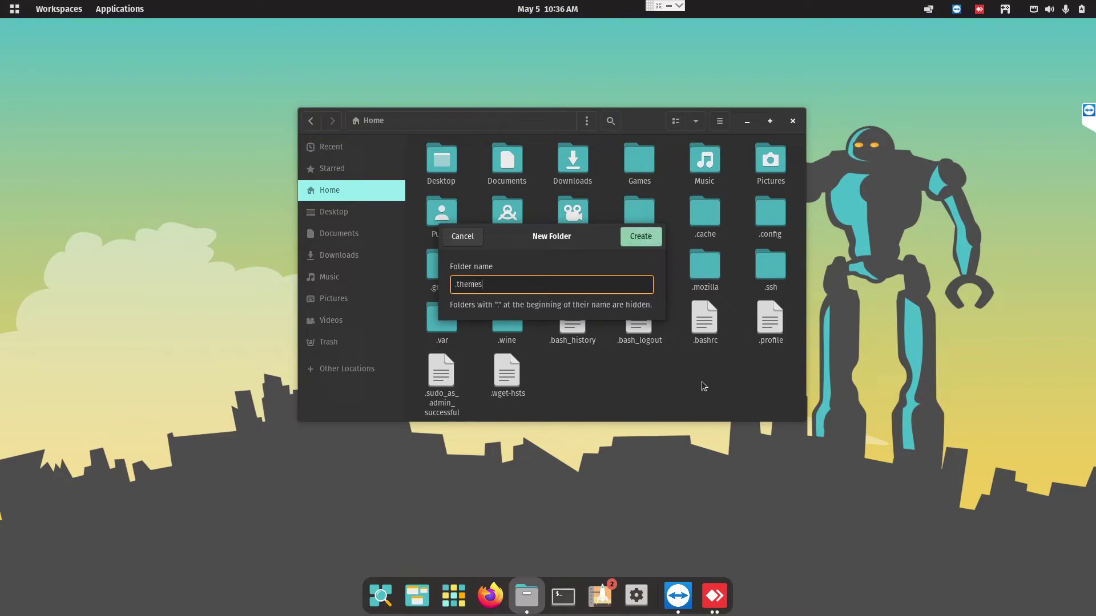
key("Return")
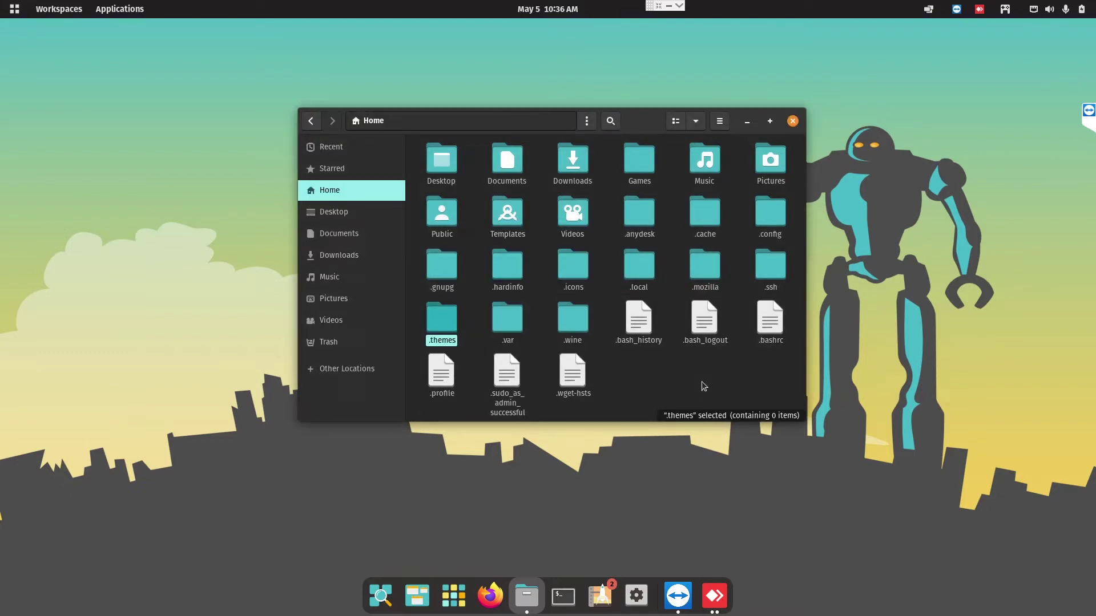
- Open a second file window beside the Home window and show the theme folder of Downloads in it
left_click_drag(640, 123, 363, 111)
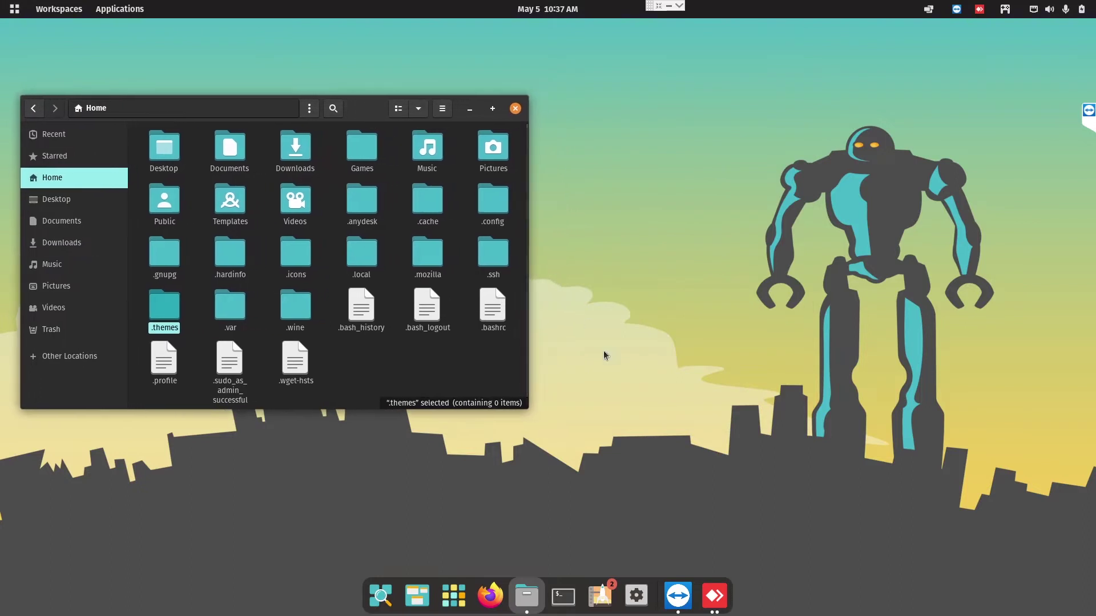
right_click(528, 597)
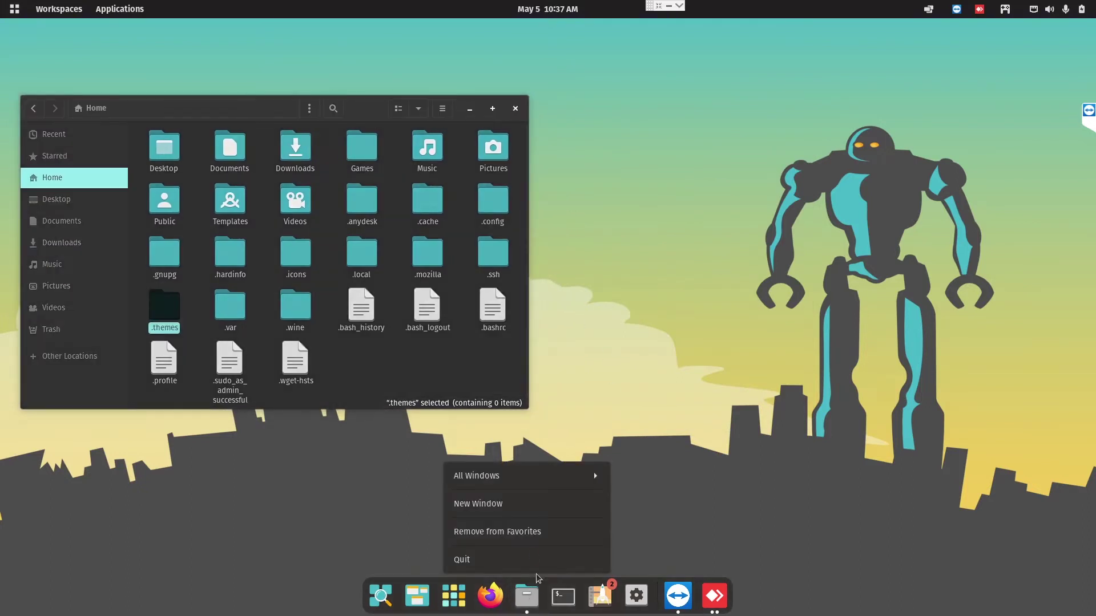
left_click(528, 504)
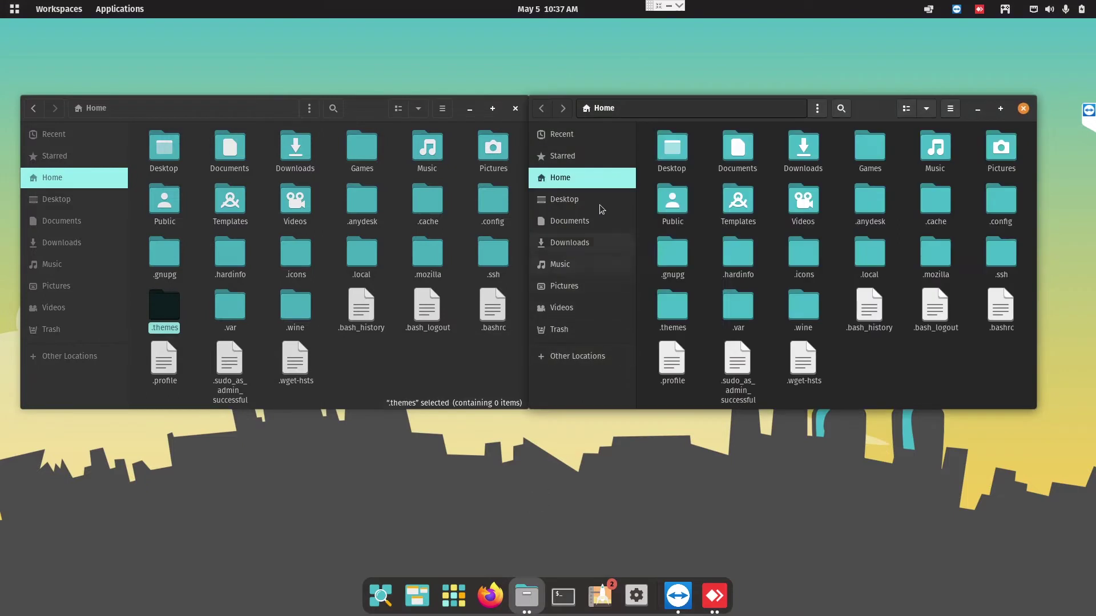
left_click(588, 244)
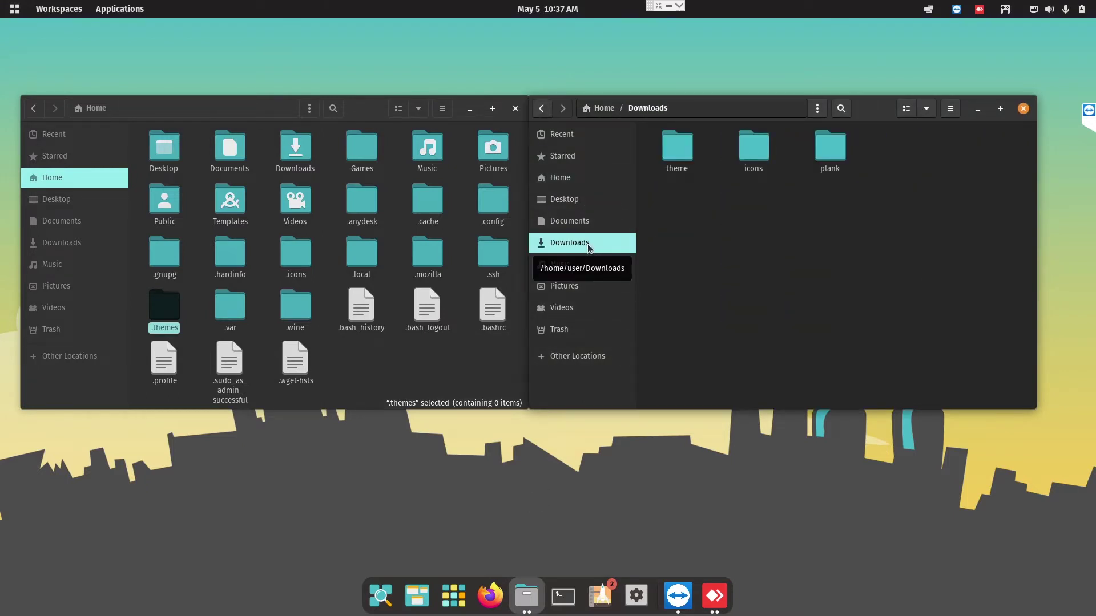
double_click(687, 153)
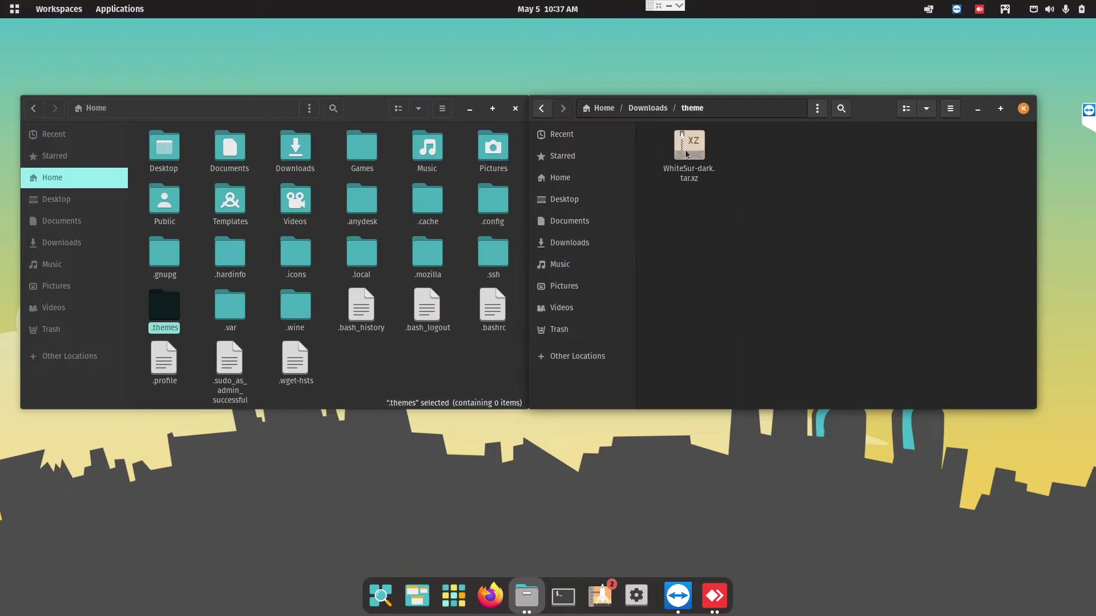
- Extract the WhiteSur-dark folder from WhiteSur-dark.tar.xz into the hidden .themes folder and close the archive
left_click(687, 153)
double_click(691, 150)
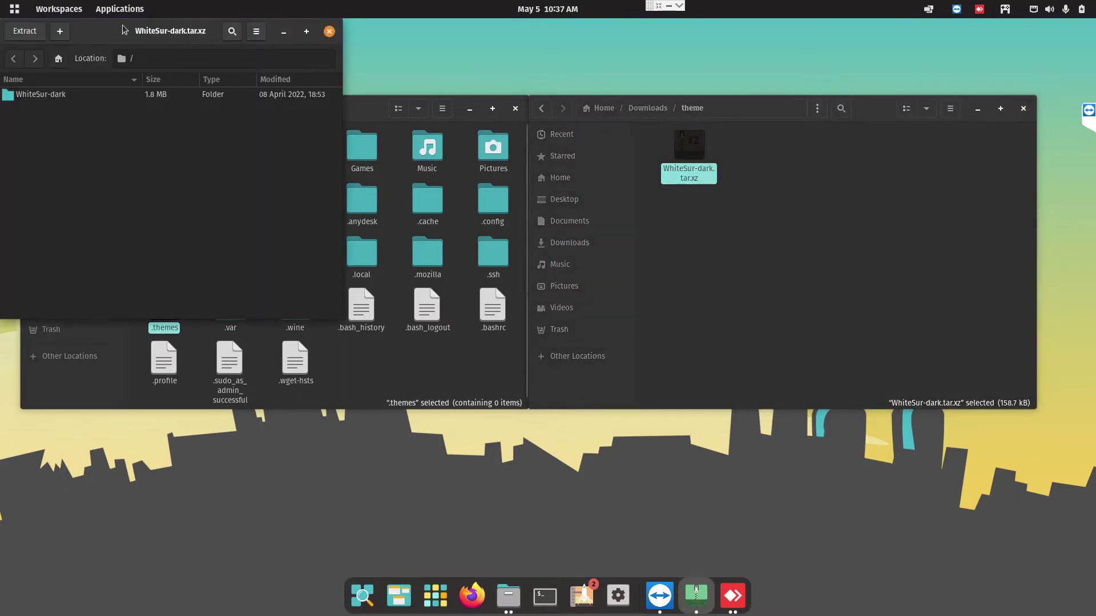
left_click_drag(121, 26, 654, 94)
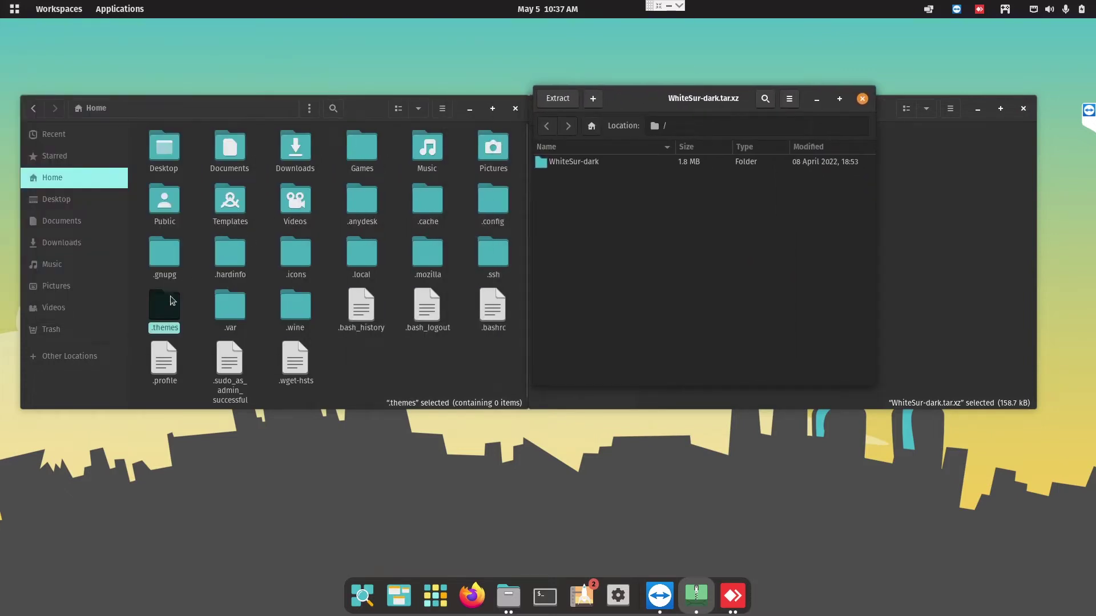
double_click(172, 319)
left_click_drag(587, 172, 327, 237)
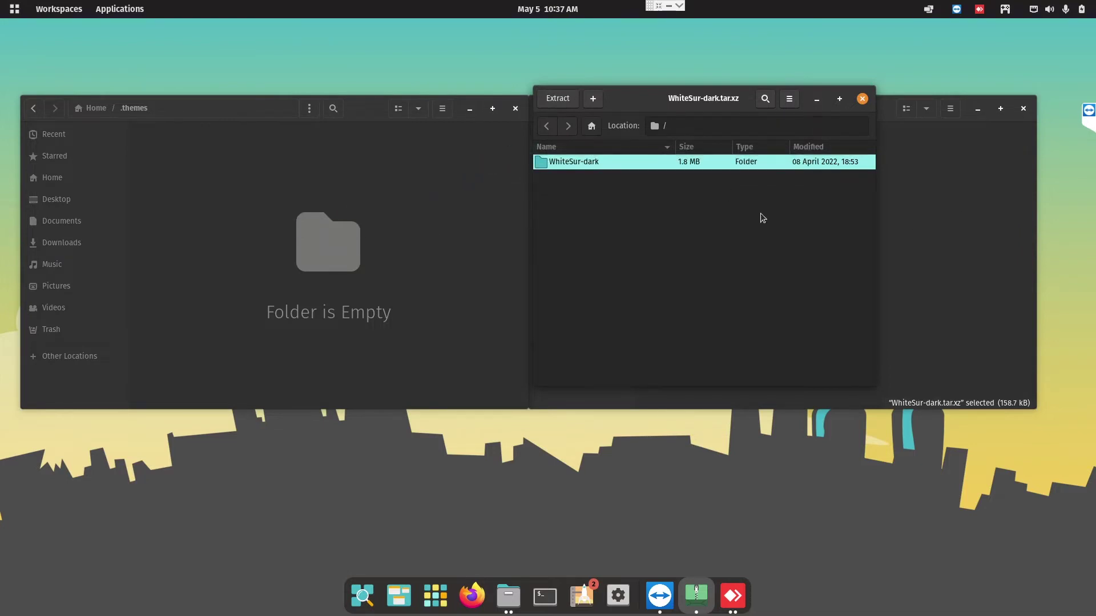
left_click_drag(621, 167, 289, 201)
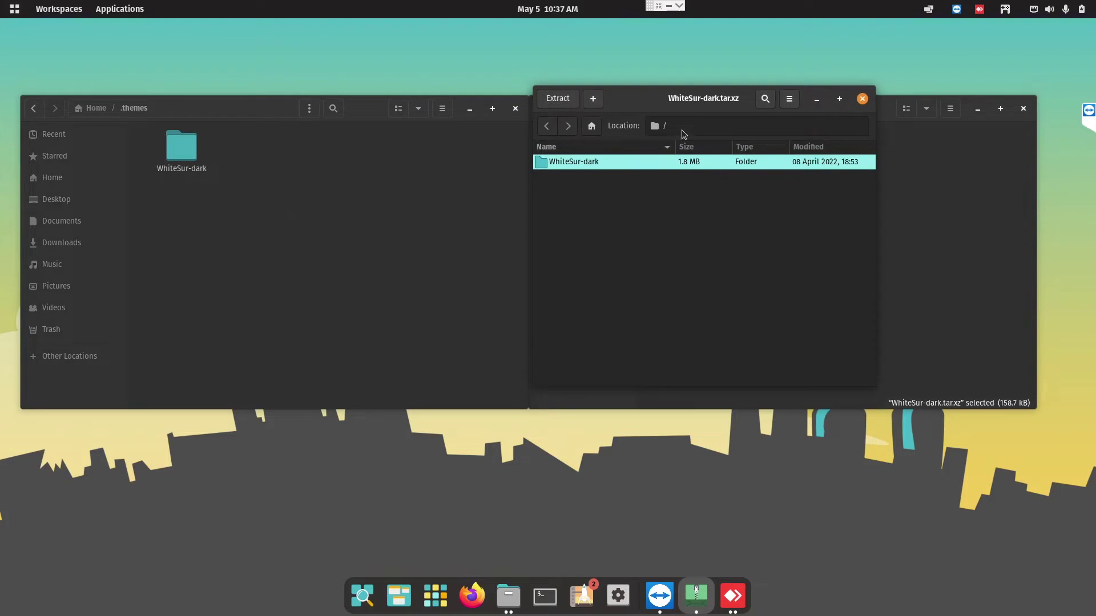
left_click(863, 99)
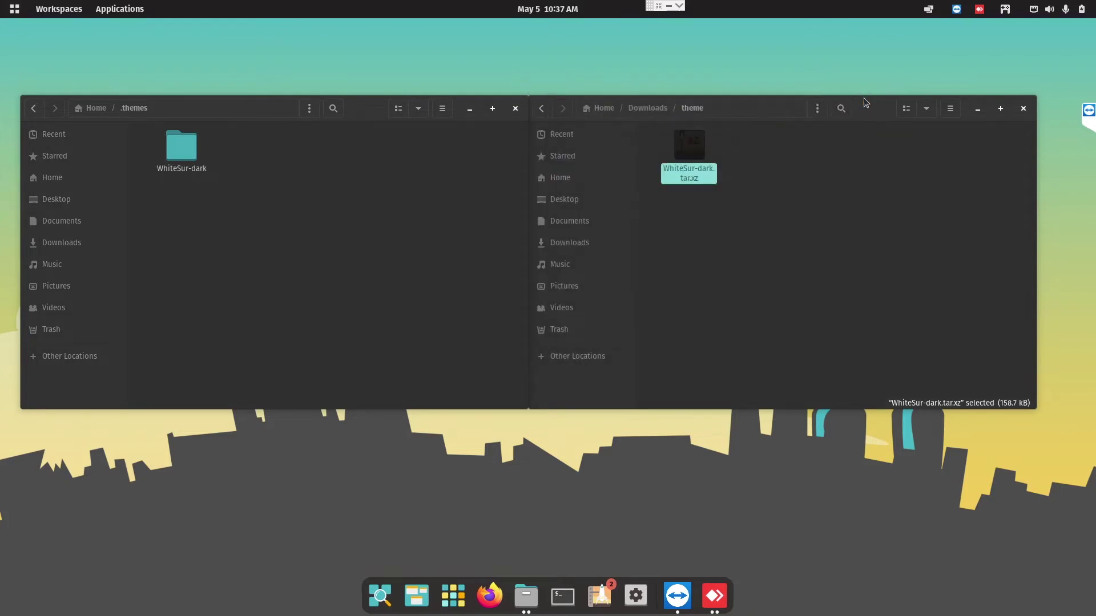
- Show the hidden .icons folder of Home in one file window and the icons folder of Downloads in the other
left_click(105, 108)
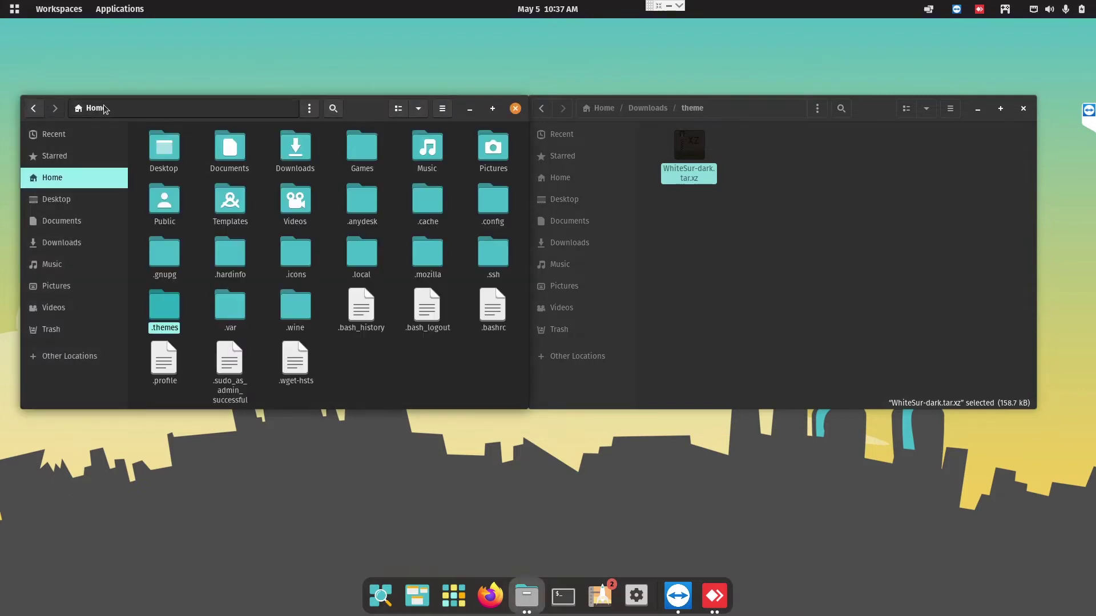
left_click(646, 115)
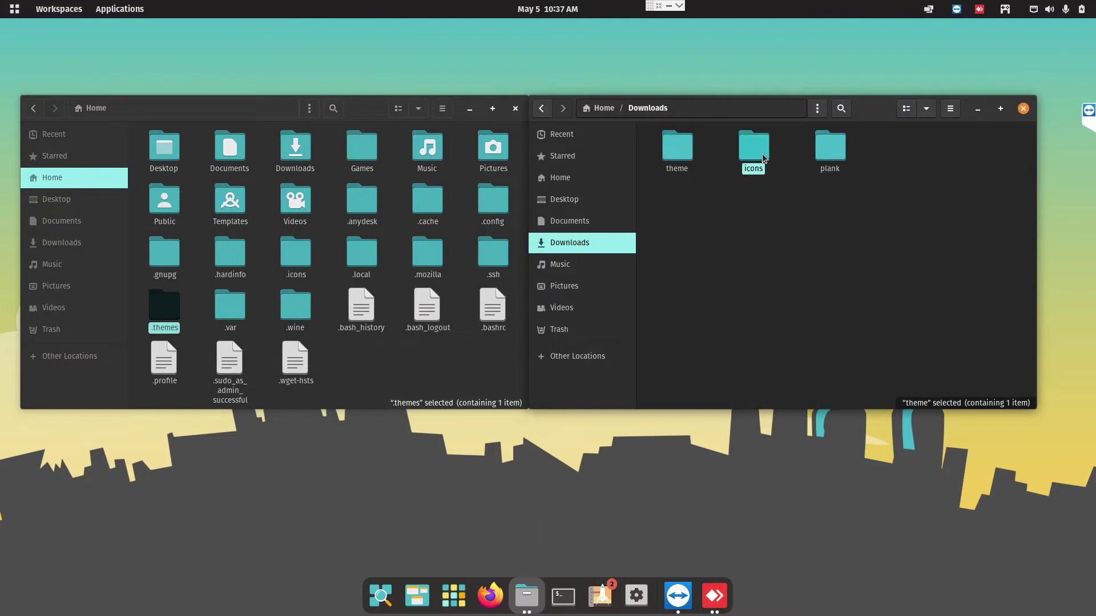
double_click(762, 153)
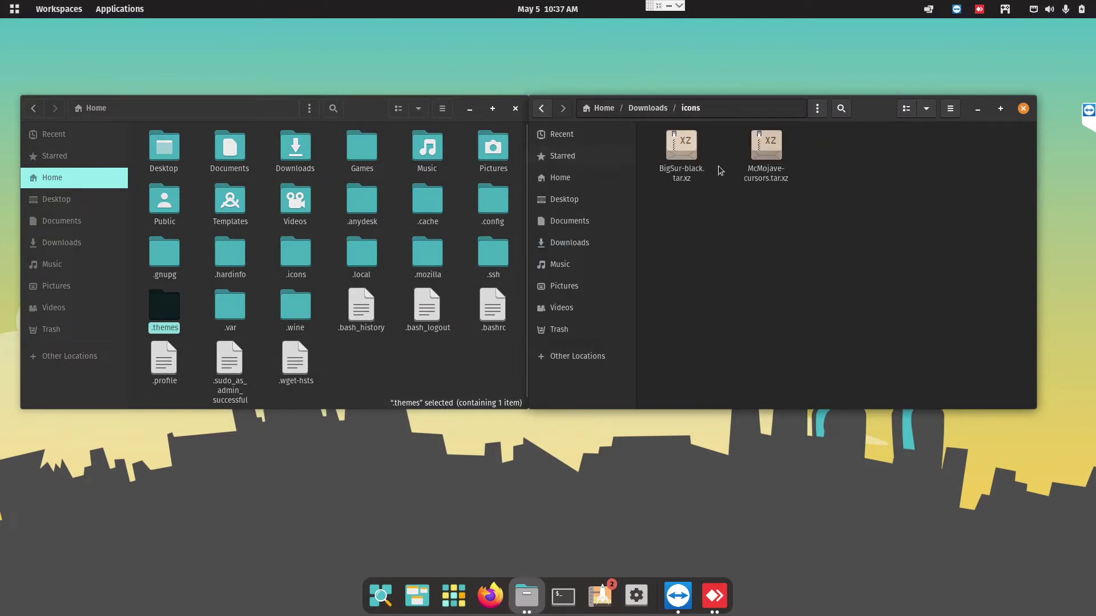
double_click(292, 260)
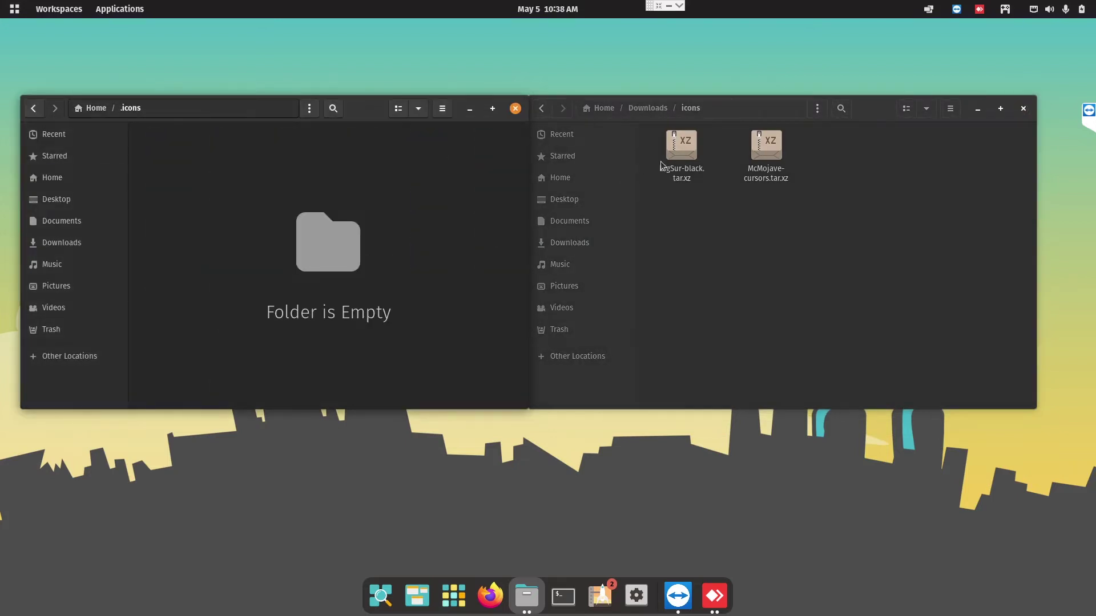
- Extract the BigSur-black and BigSur-black-dark folders from BigSur-black.tar.xz into .icons and close the archive
double_click(692, 150)
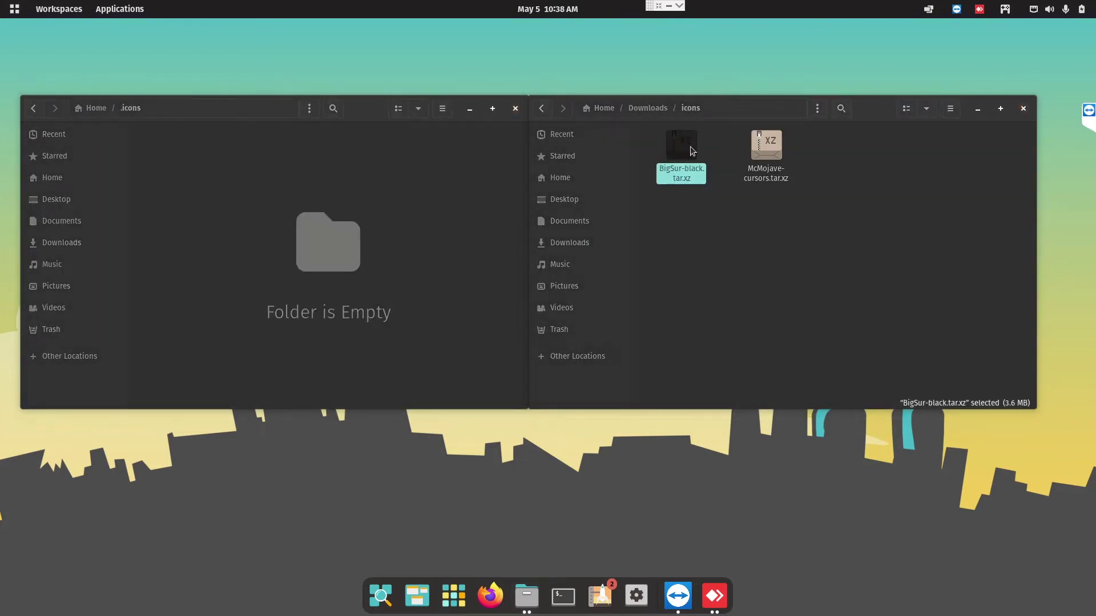
left_click_drag(176, 45, 783, 134)
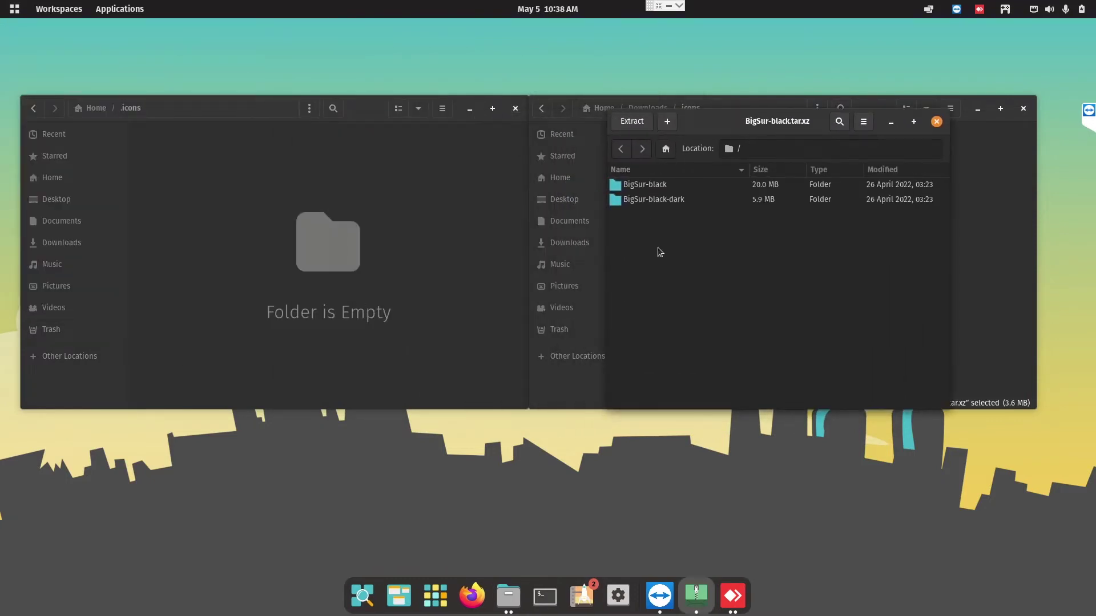
left_click(662, 184)
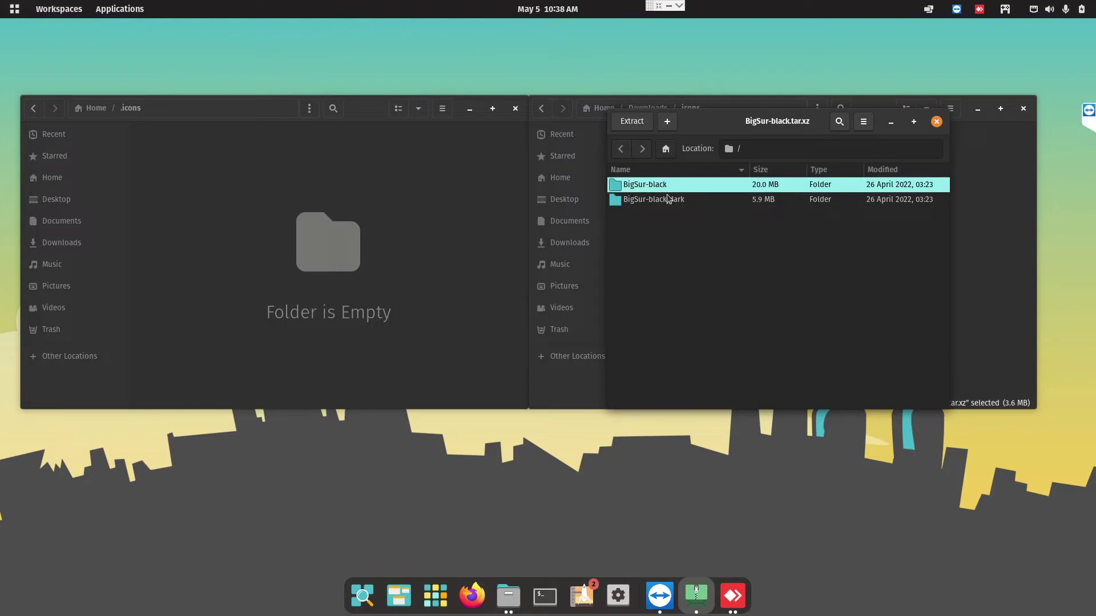
left_click(669, 198, "shift")
left_click_drag(658, 196, 310, 234)
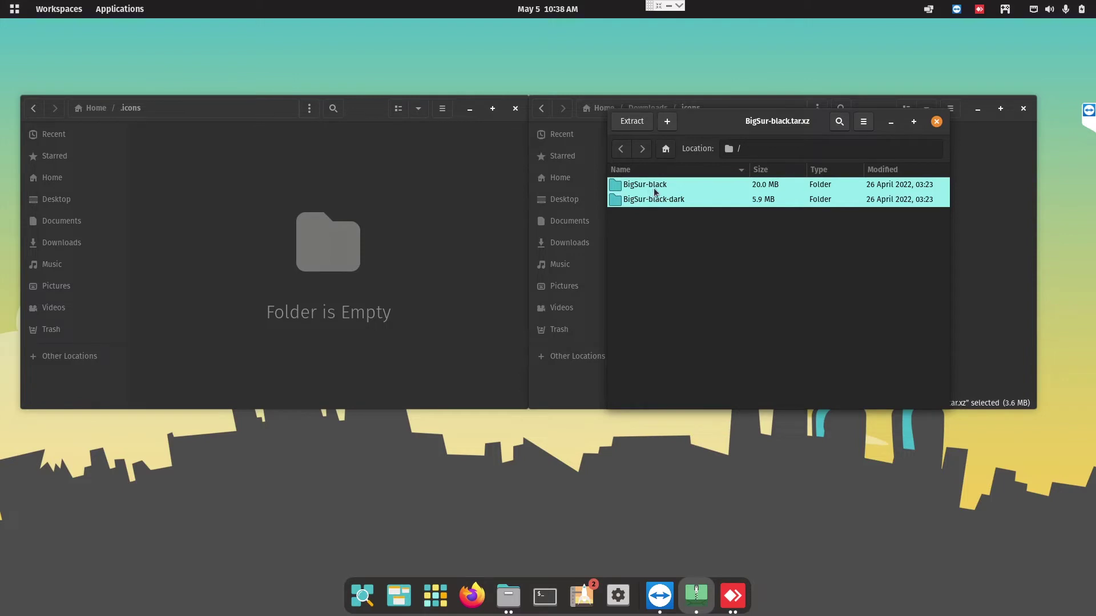
left_click_drag(653, 190, 178, 179)
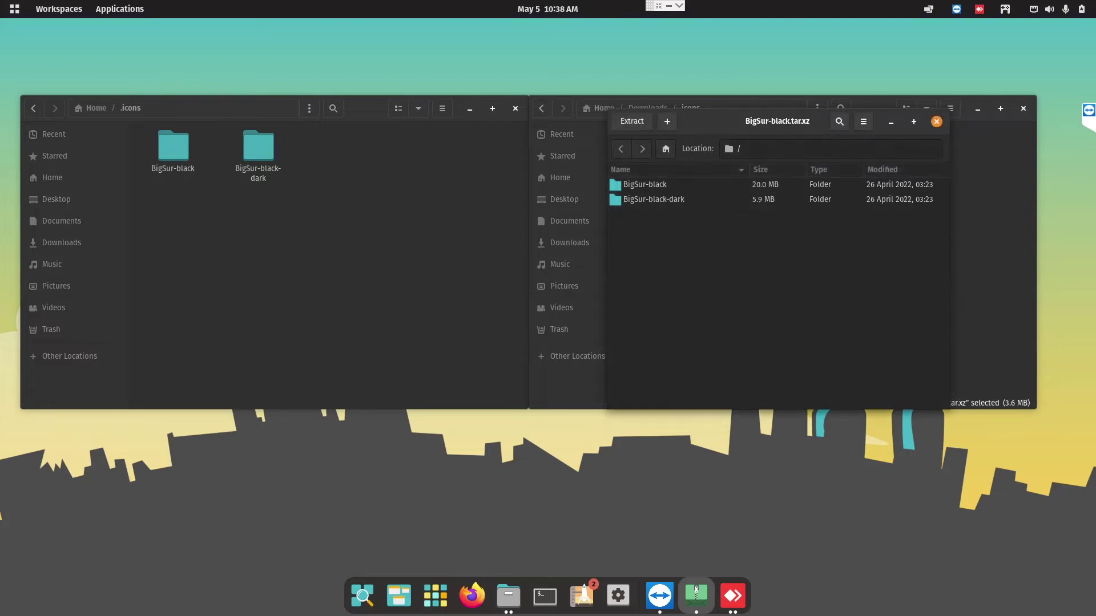
left_click(936, 124)
- Extract the McMojave-cursors folder from McMojave-cursors.tar.xz into .icons and close the archive and file windows
double_click(766, 150)
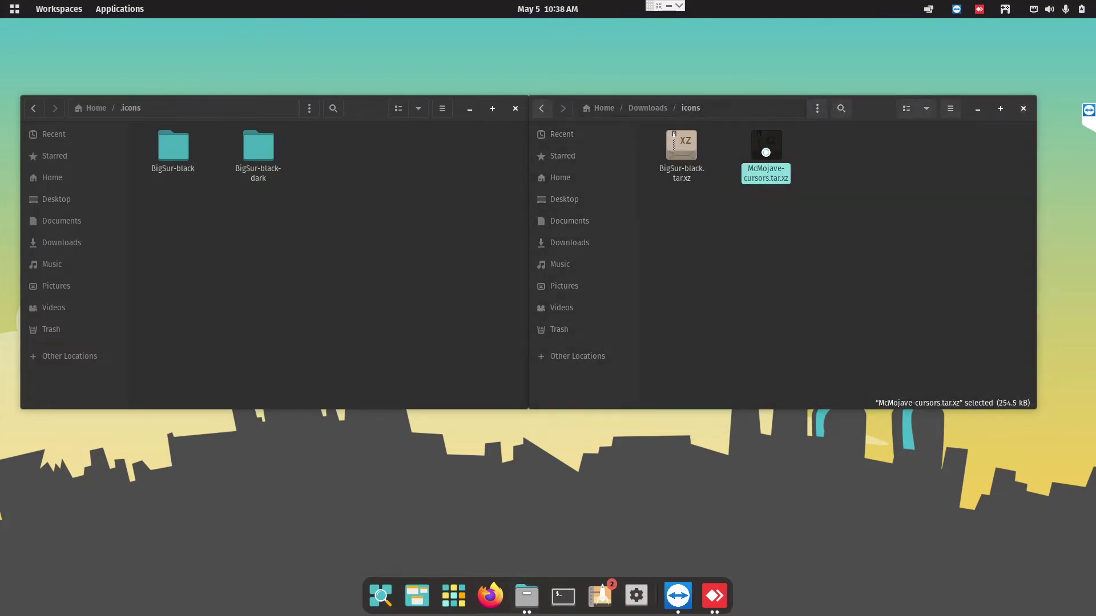
left_click_drag(317, 54, 903, 162)
left_click(697, 207)
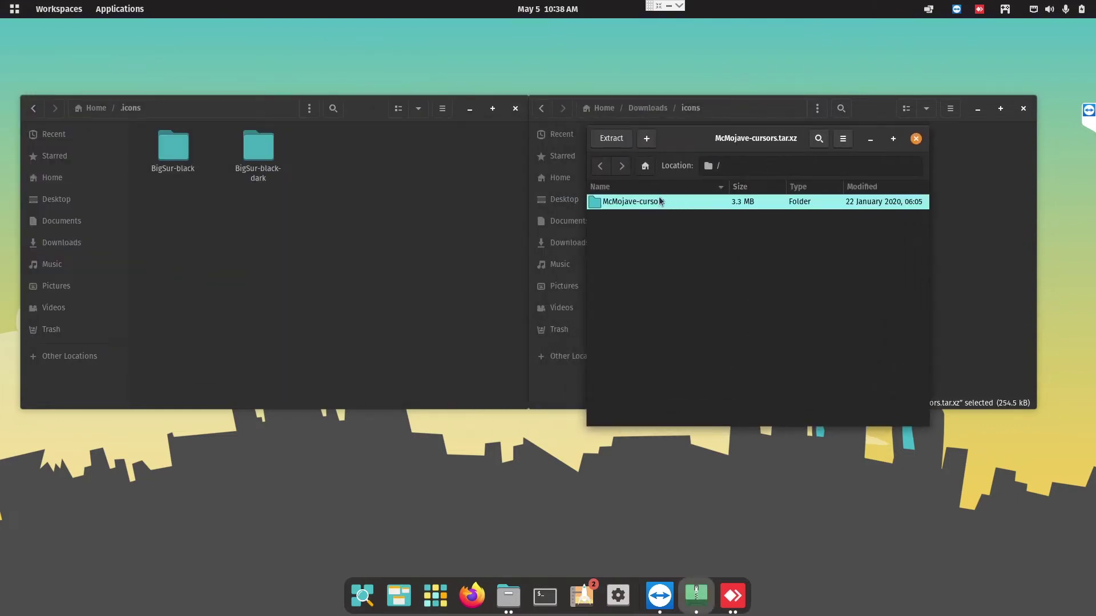
left_click_drag(659, 201, 262, 247)
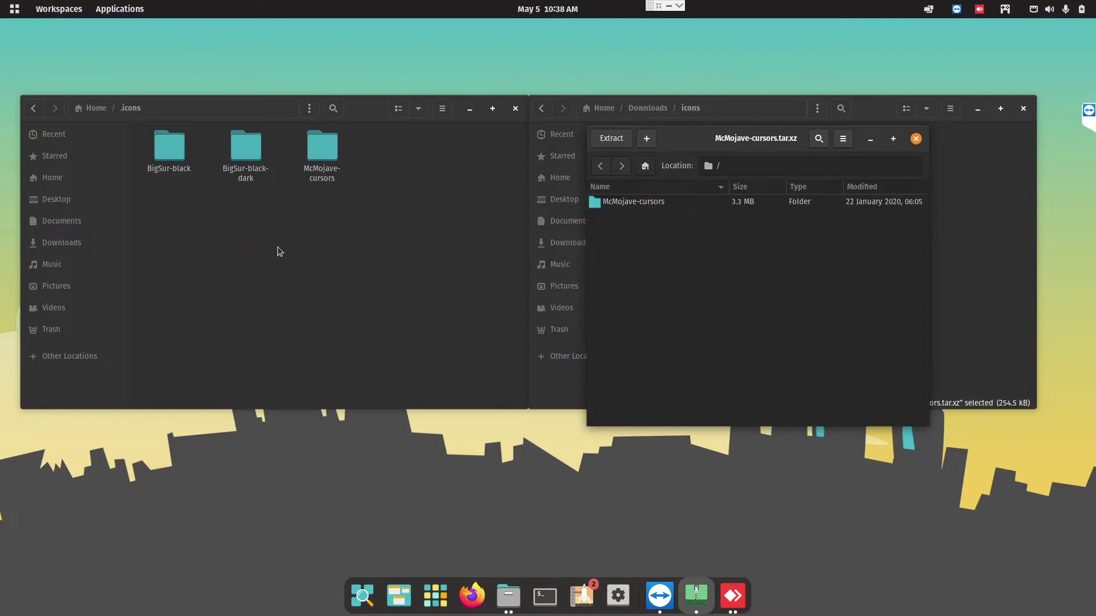
left_click(924, 143)
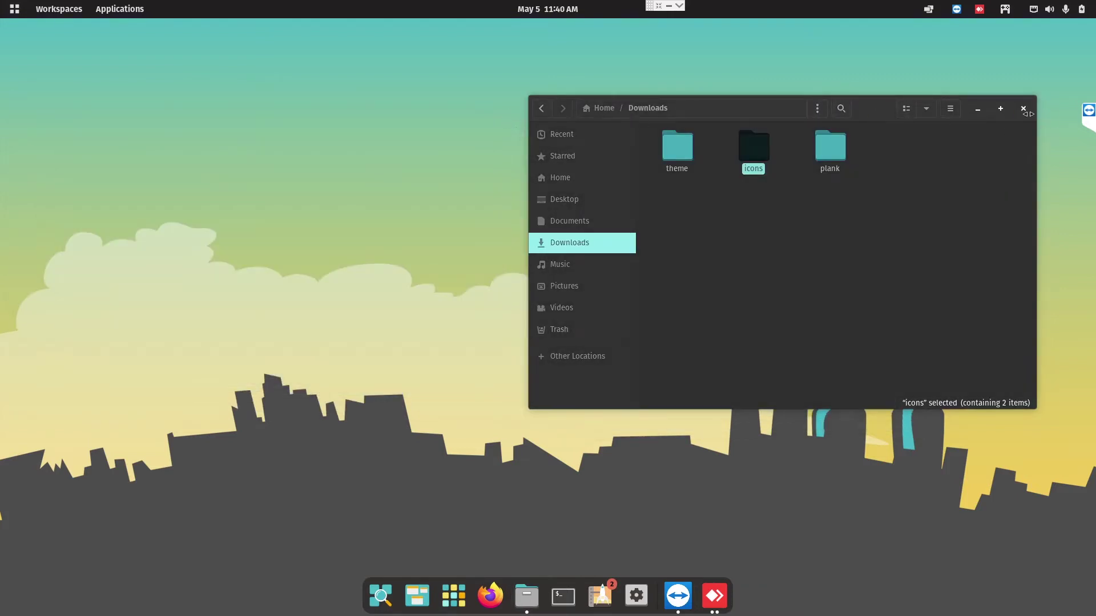
left_click(1023, 108)
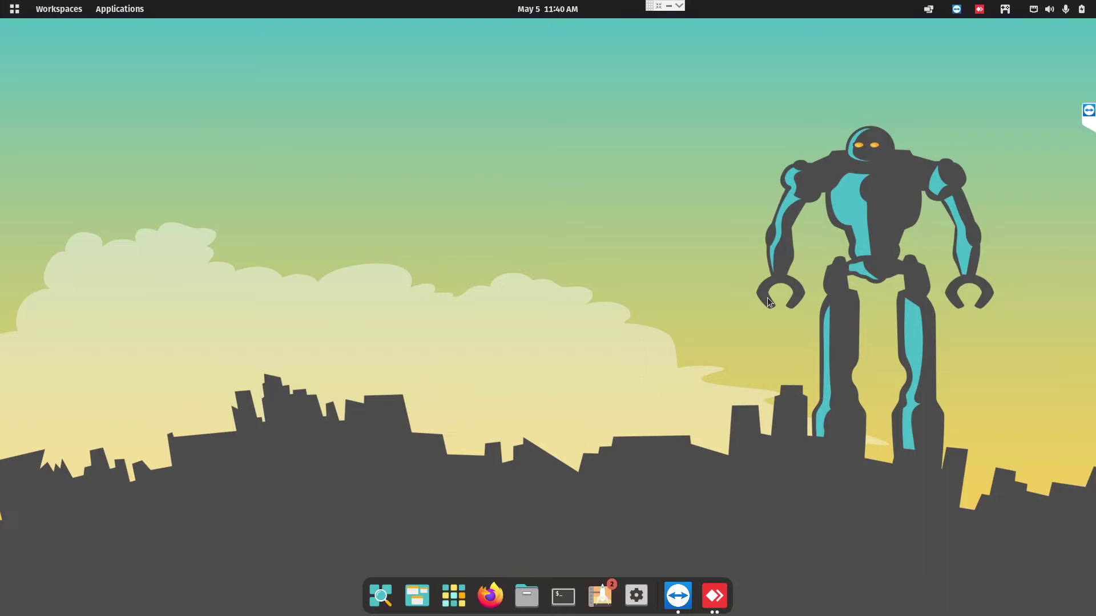
- Switch to the Tweaks app and set the cursor theme to McMojave-cursors in the appearance settings
key("super+a")
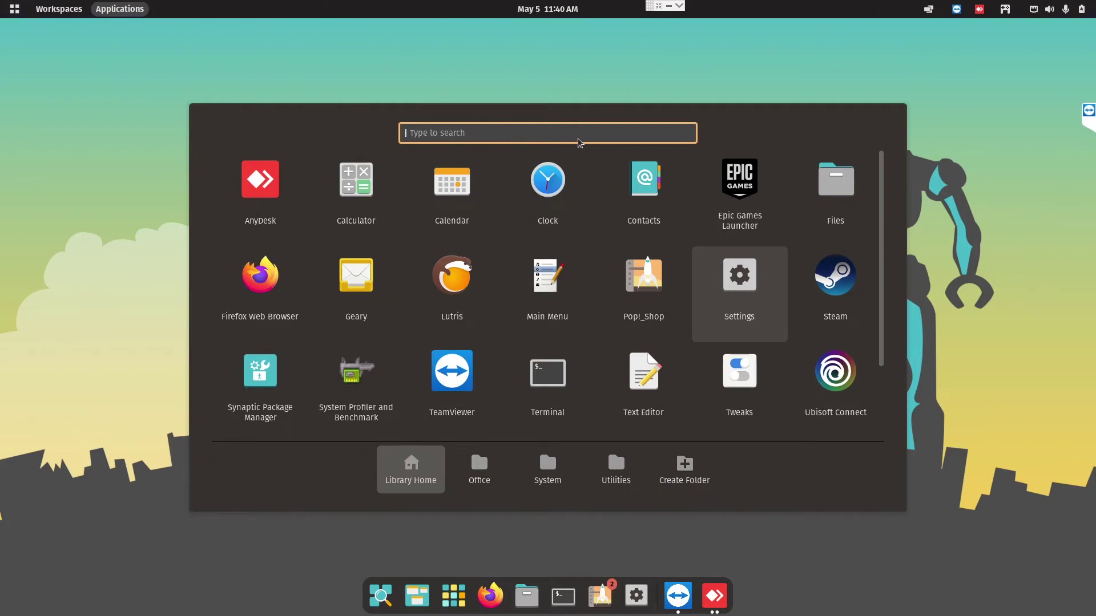
type("twe")
left_click(567, 196)
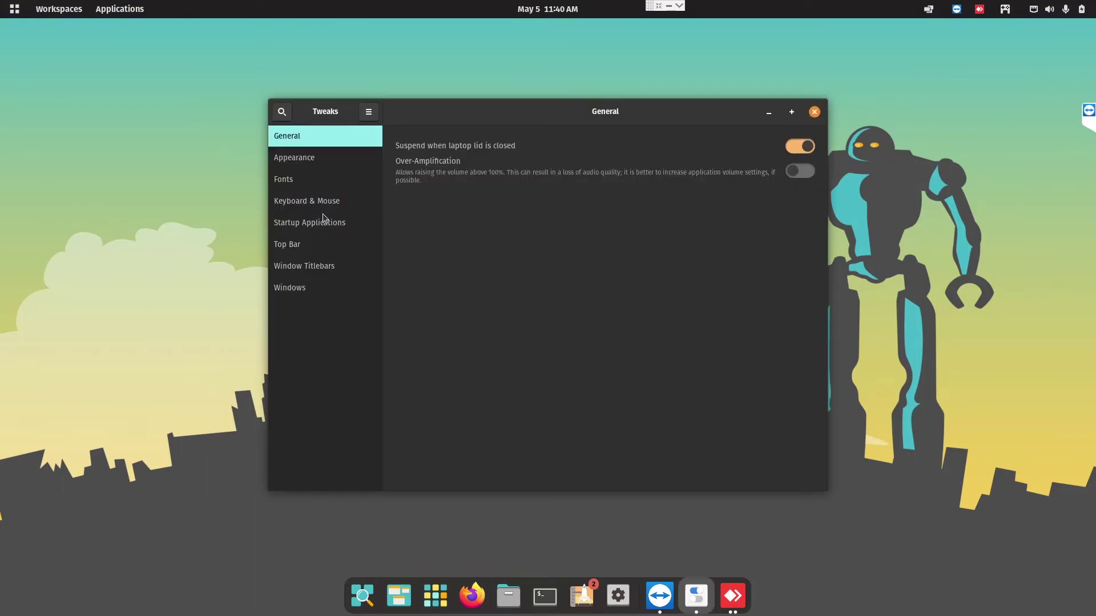
left_click(318, 165)
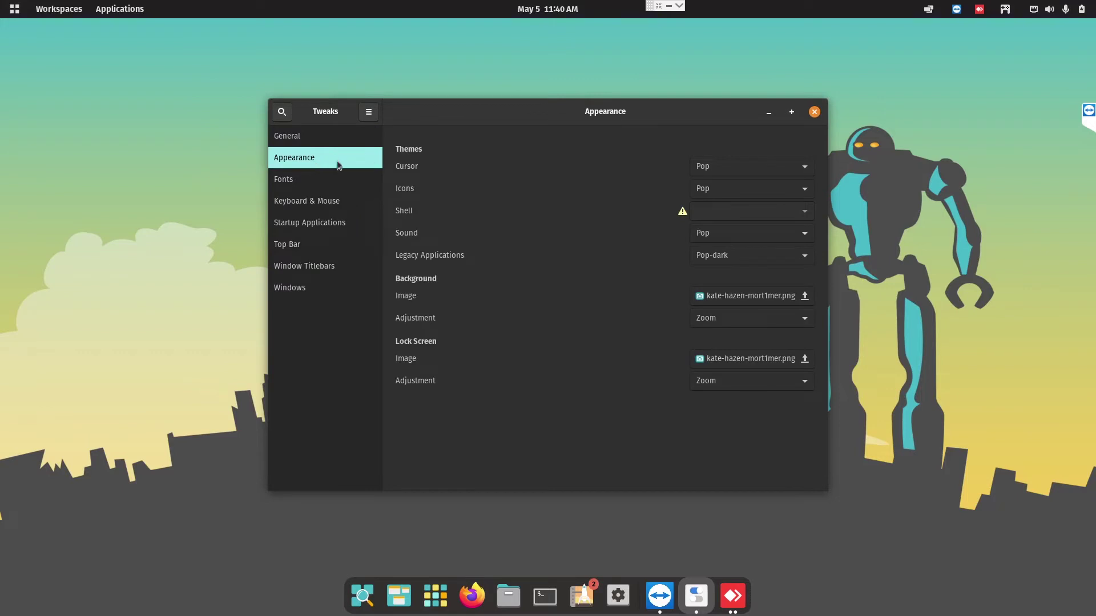
left_click(779, 171)
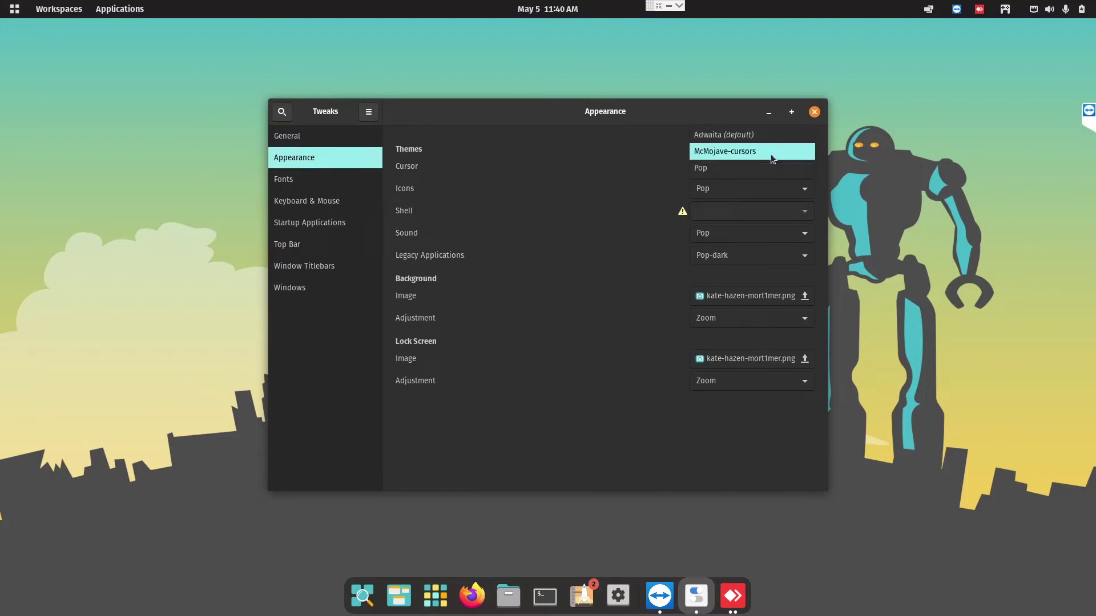
left_click(774, 151)
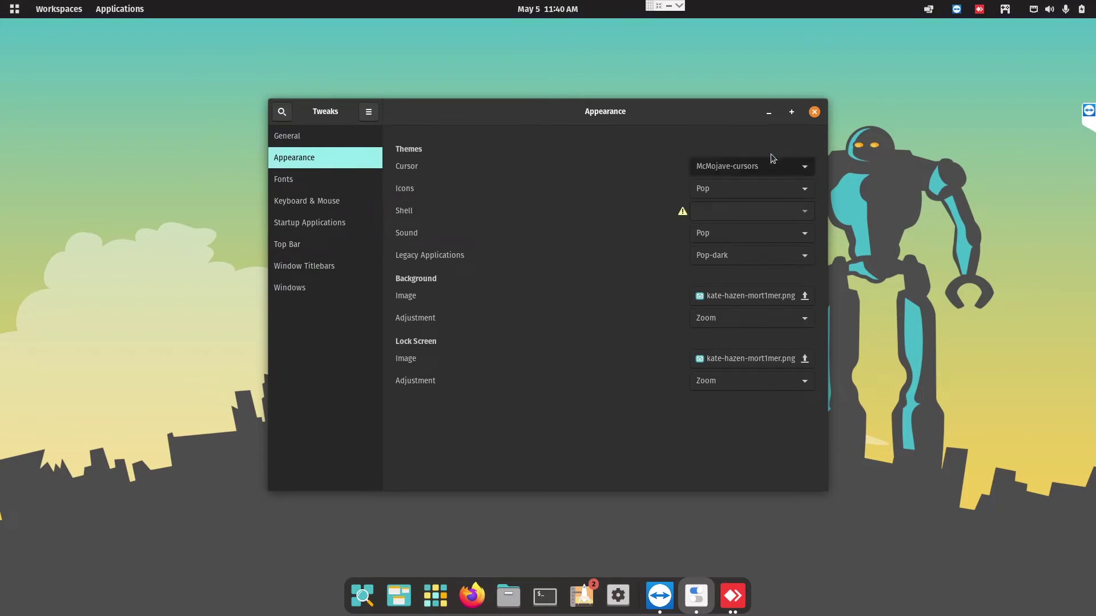
- Set the icon theme to BigSur-black and the legacy applications theme to WhiteSur-dark
left_click(773, 195)
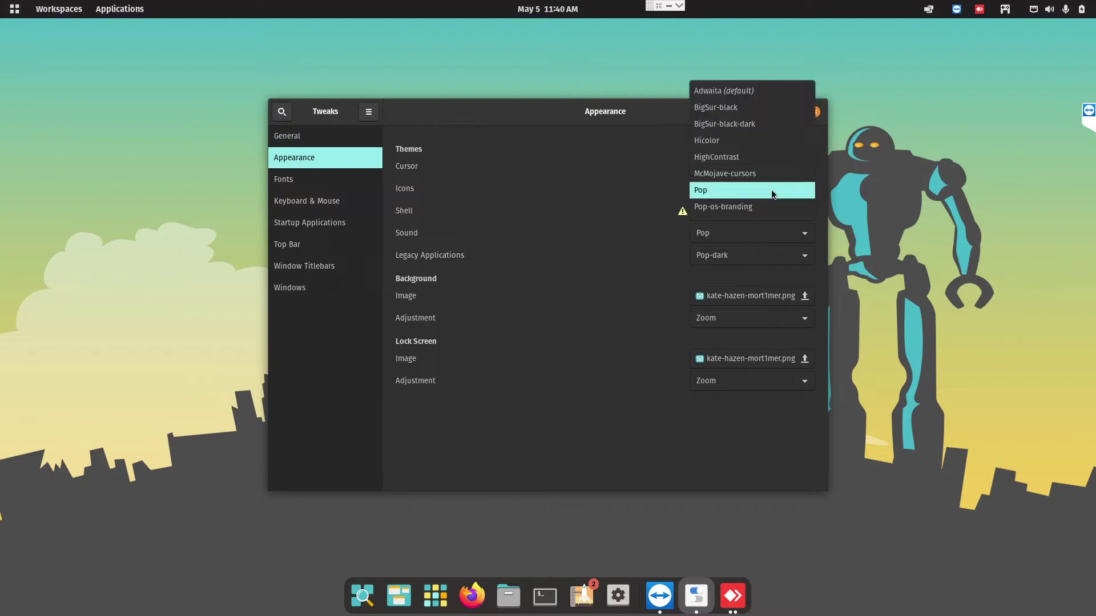
left_click(780, 108)
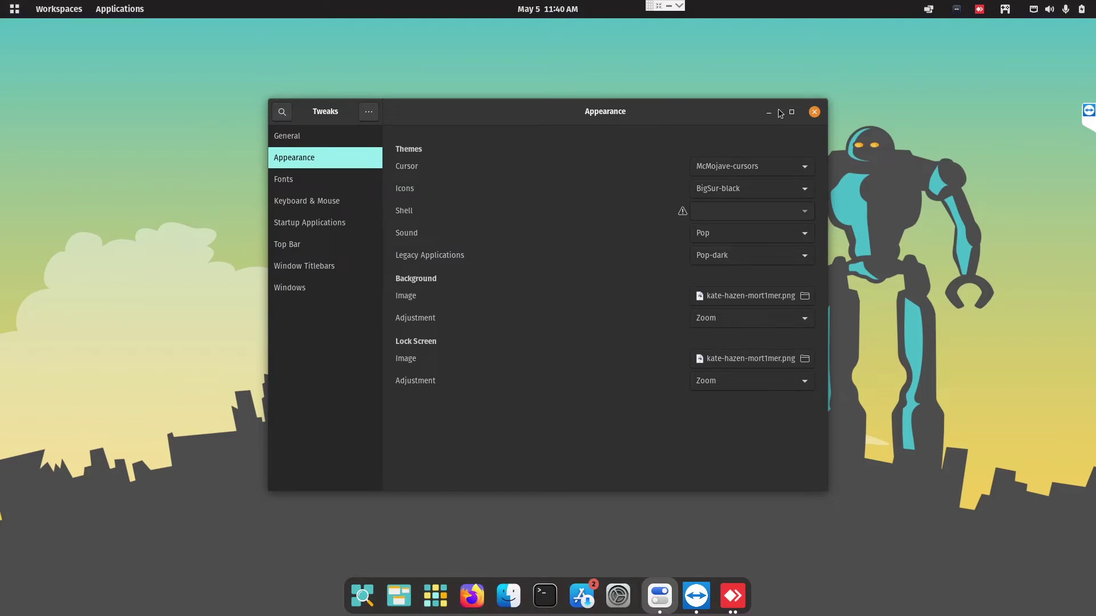
left_click(775, 258)
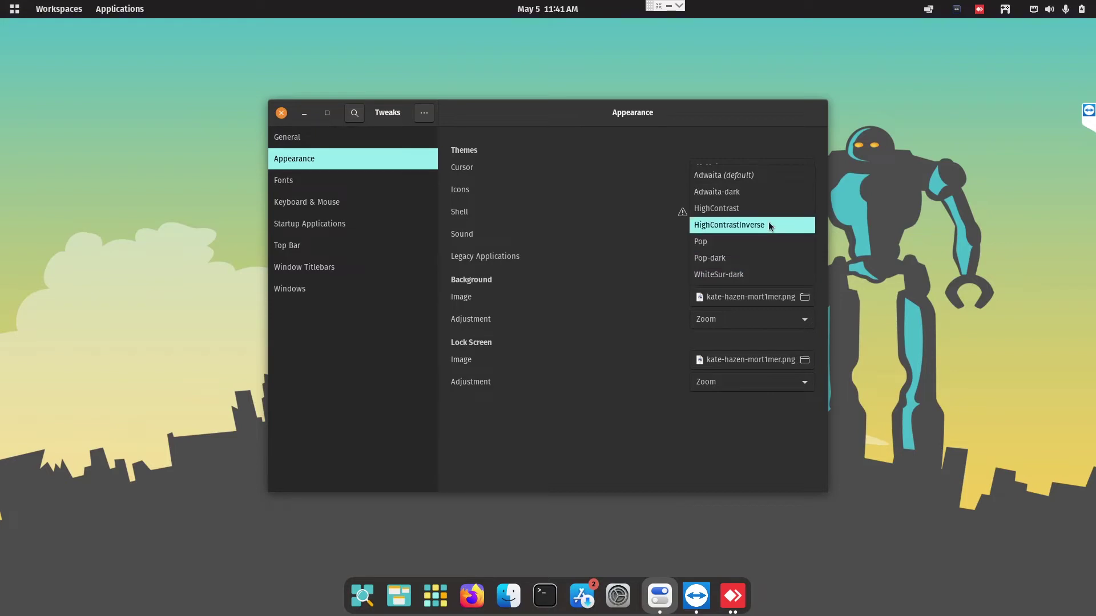
left_click(792, 274)
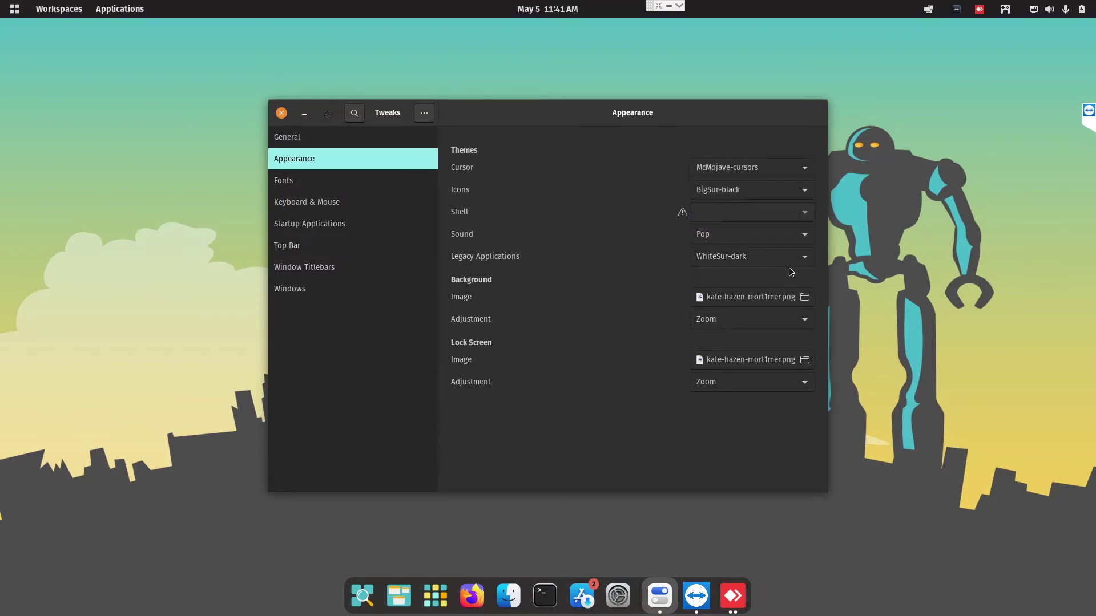
- Set the placement of the window titlebar buttons to Left
left_click(311, 268)
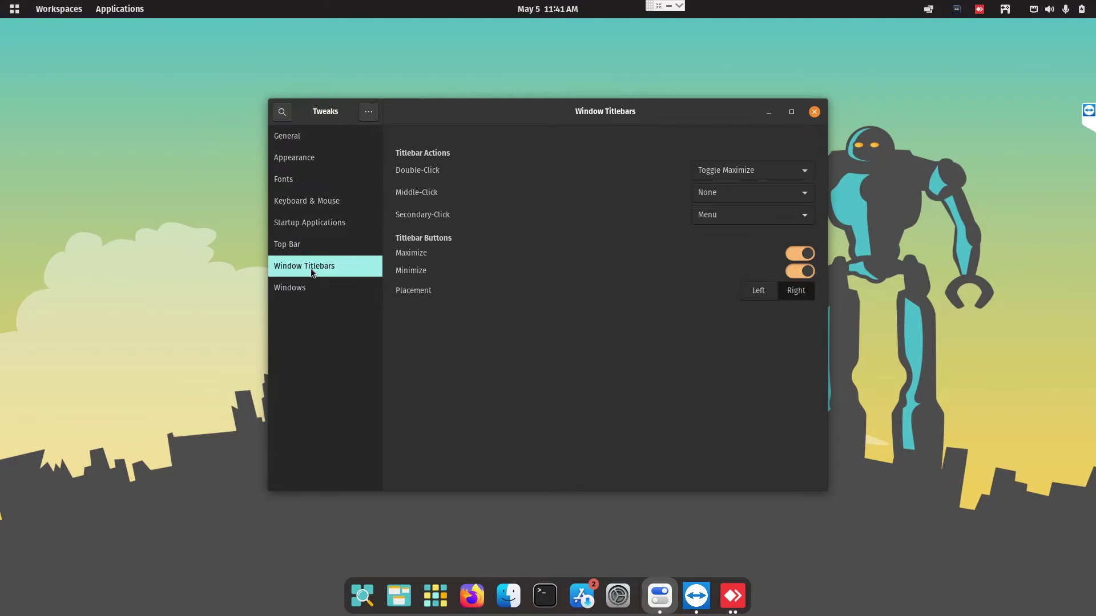
left_click(758, 291)
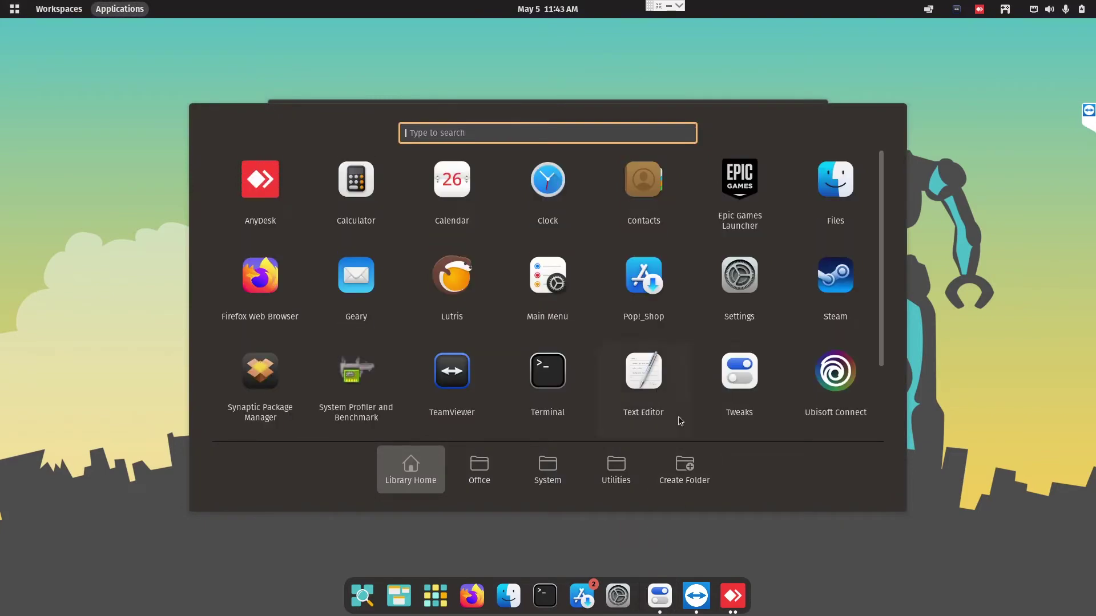
- In the Extensions utility, set the Logo Menu icon to the Apple logo at a size of 29px, and close Extensions
left_click(609, 467)
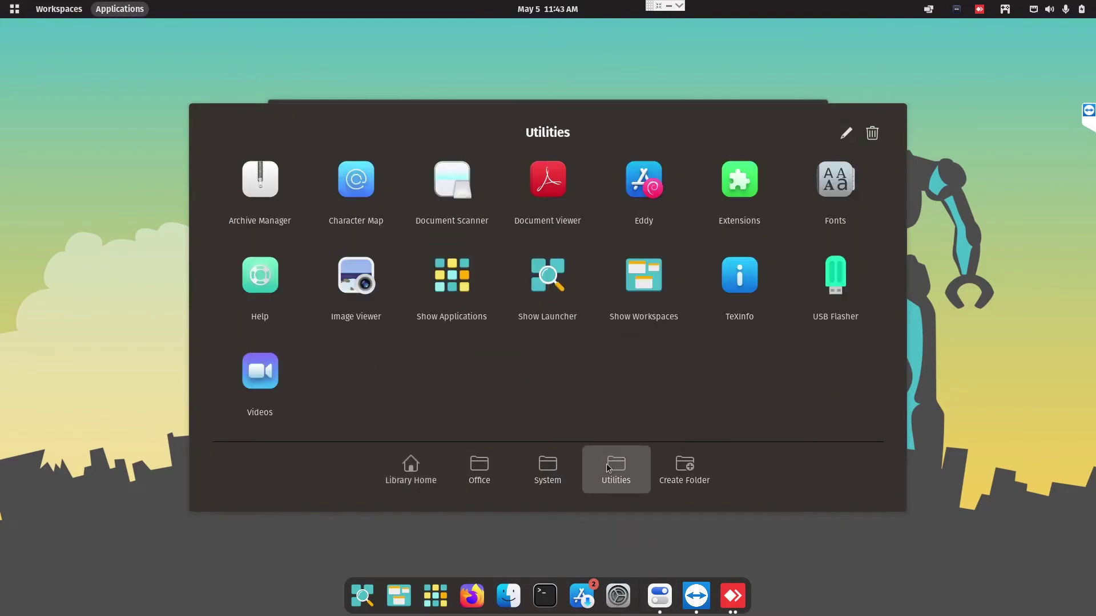
left_click(738, 183)
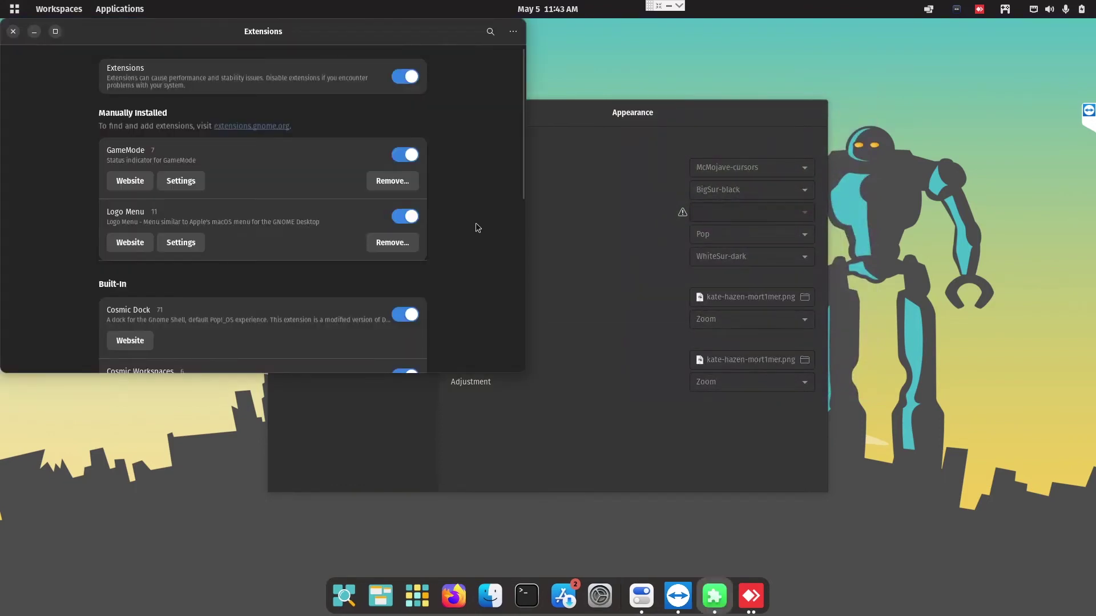
left_click(181, 243)
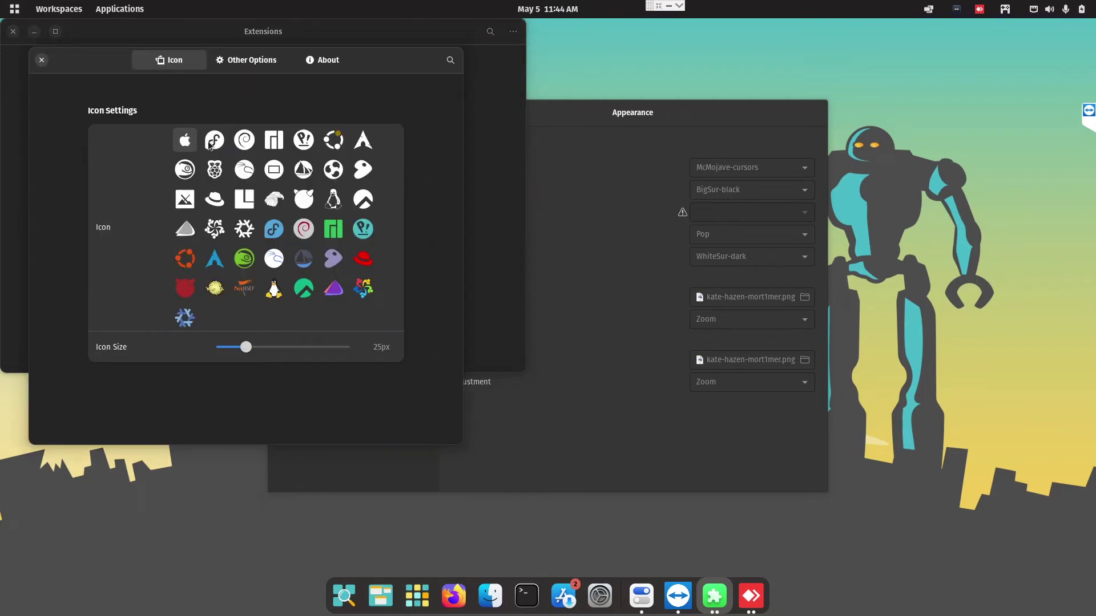
left_click(188, 143)
left_click(292, 351)
left_click_drag(294, 349, 263, 346)
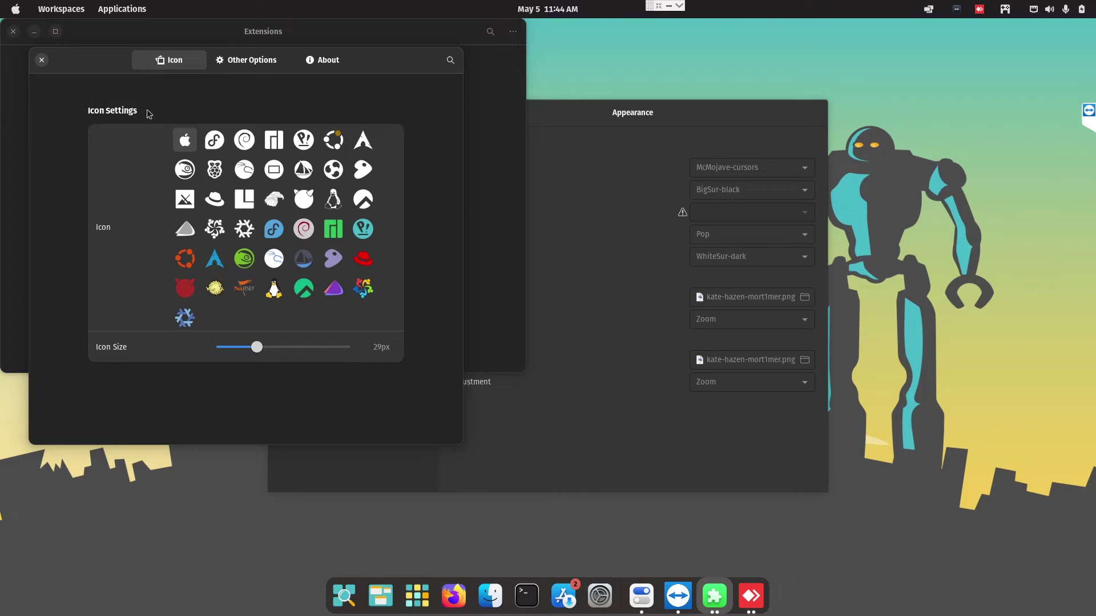
left_click(44, 60)
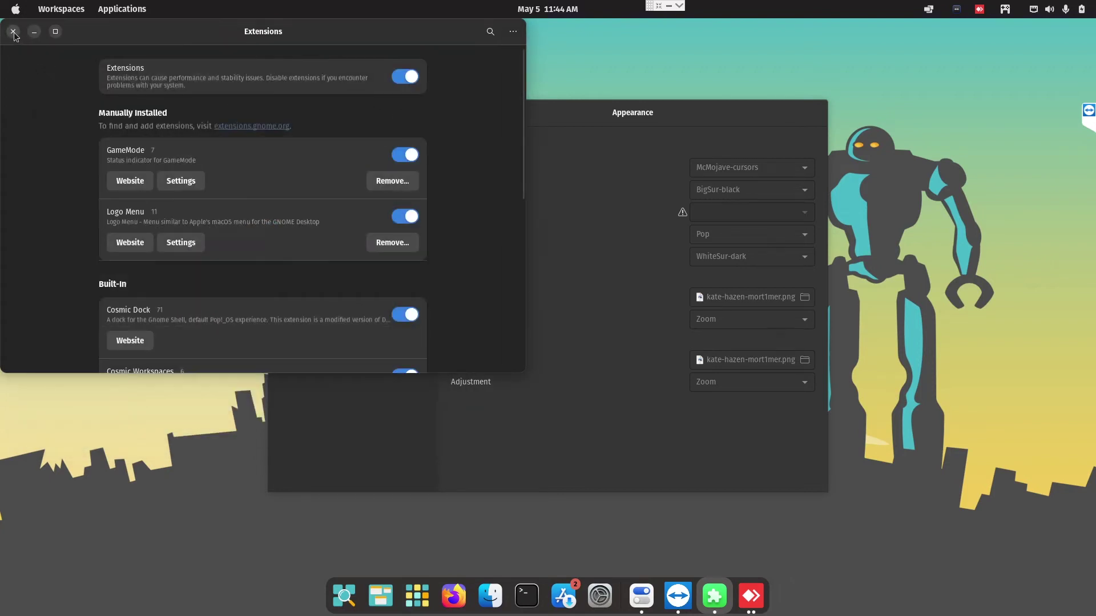
left_click(14, 32)
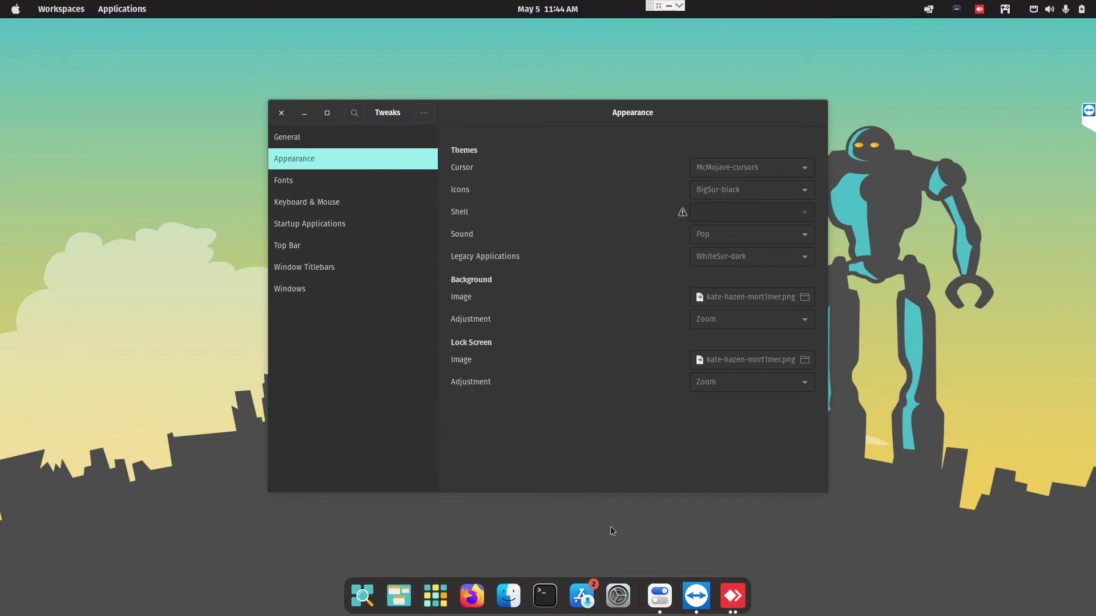
- Turn off Show Workspaces Button and Show Applications Button in the Desktop Options of Settings, and close Settings
left_click(618, 597)
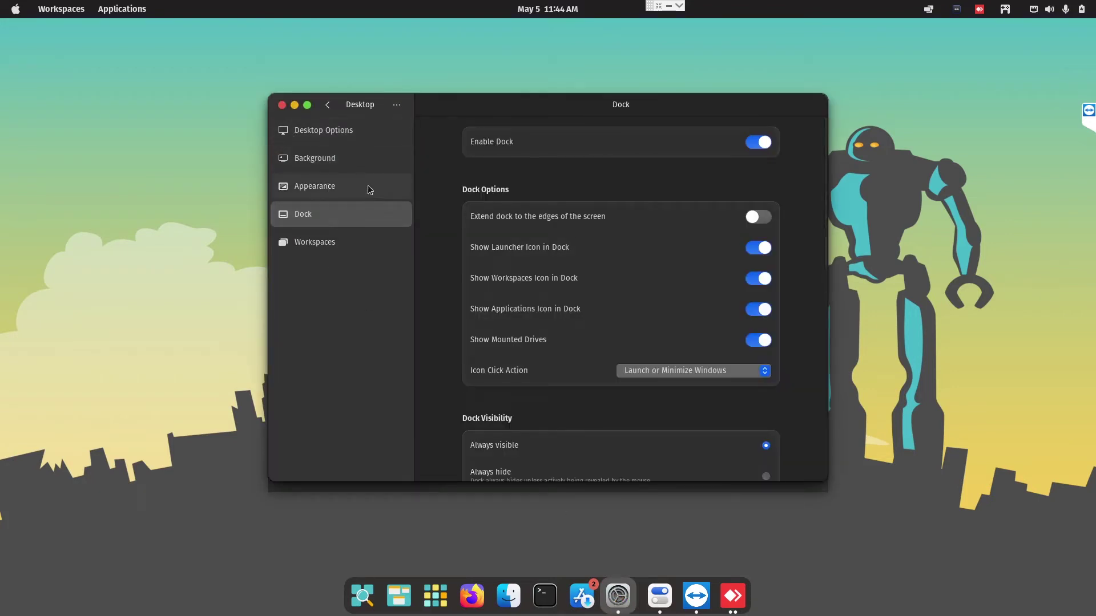
left_click(368, 129)
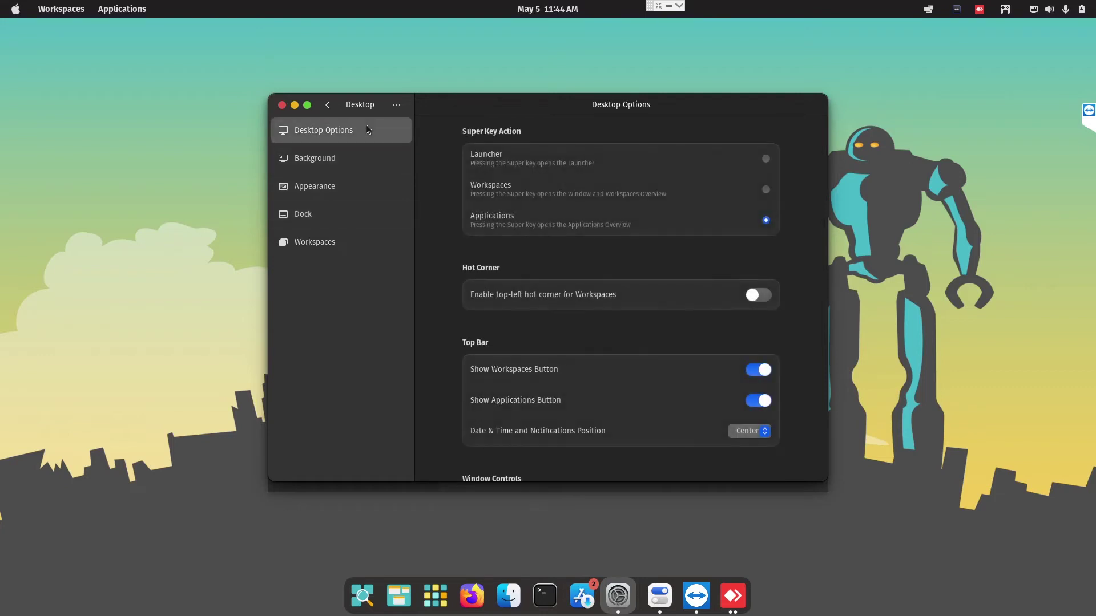
left_click(758, 376)
left_click(755, 402)
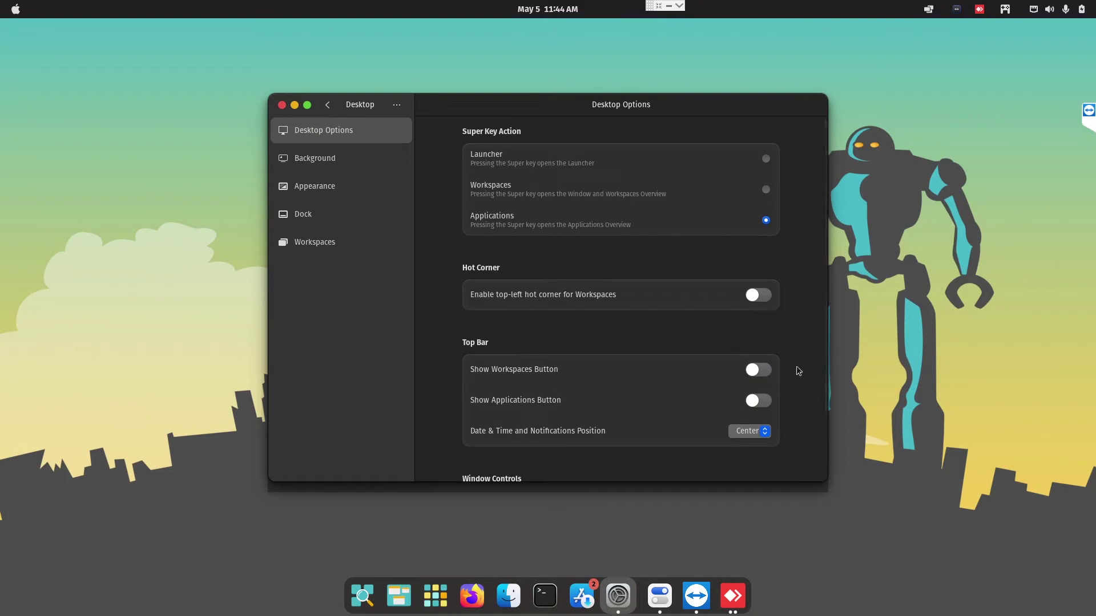
left_click(283, 106)
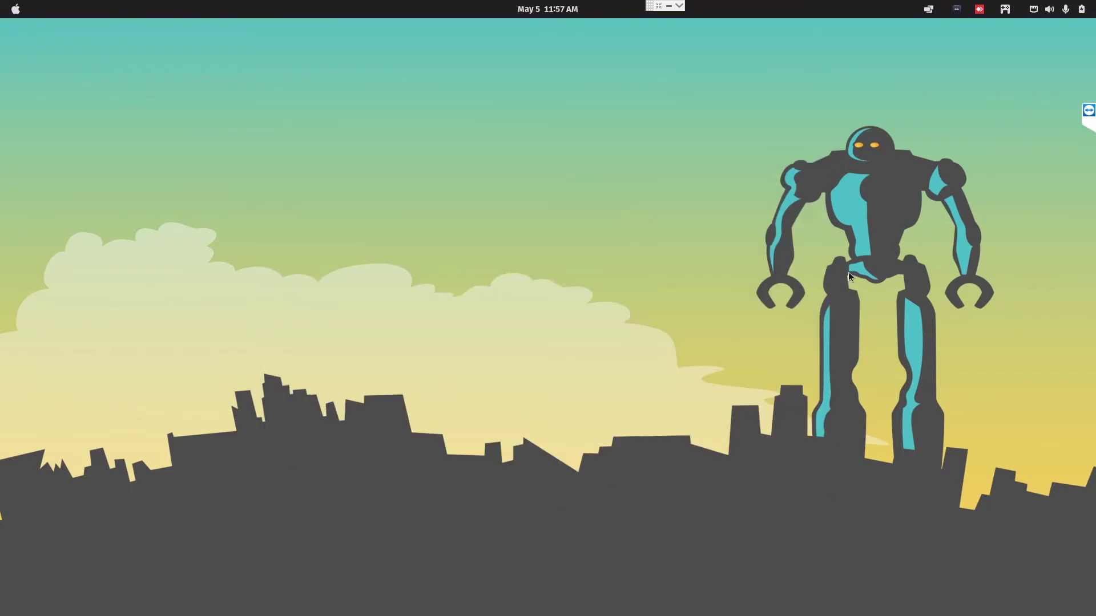
- In a terminal, install Plank with "sudo apt install plank", entering the account password and confirming with y
key("super+a")
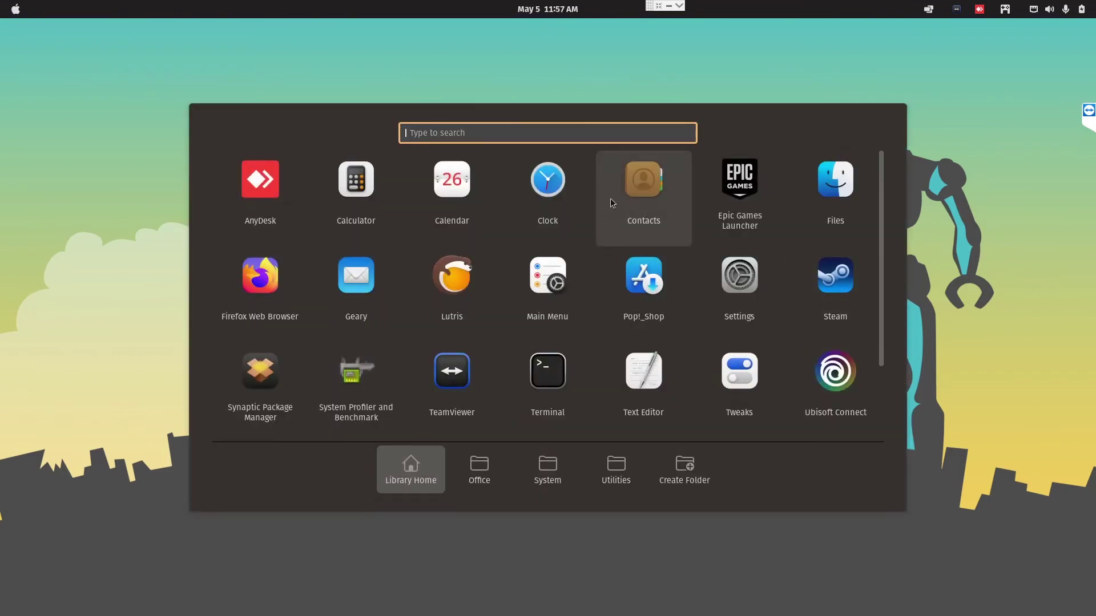
left_click(553, 366)
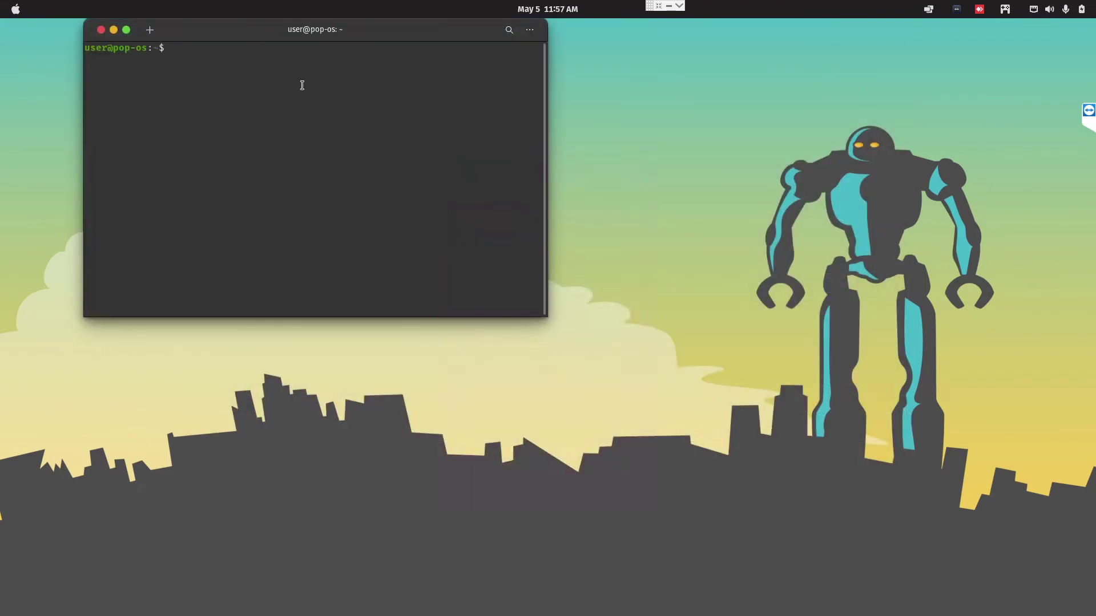
type("sudo apt install plank")
key("Return")
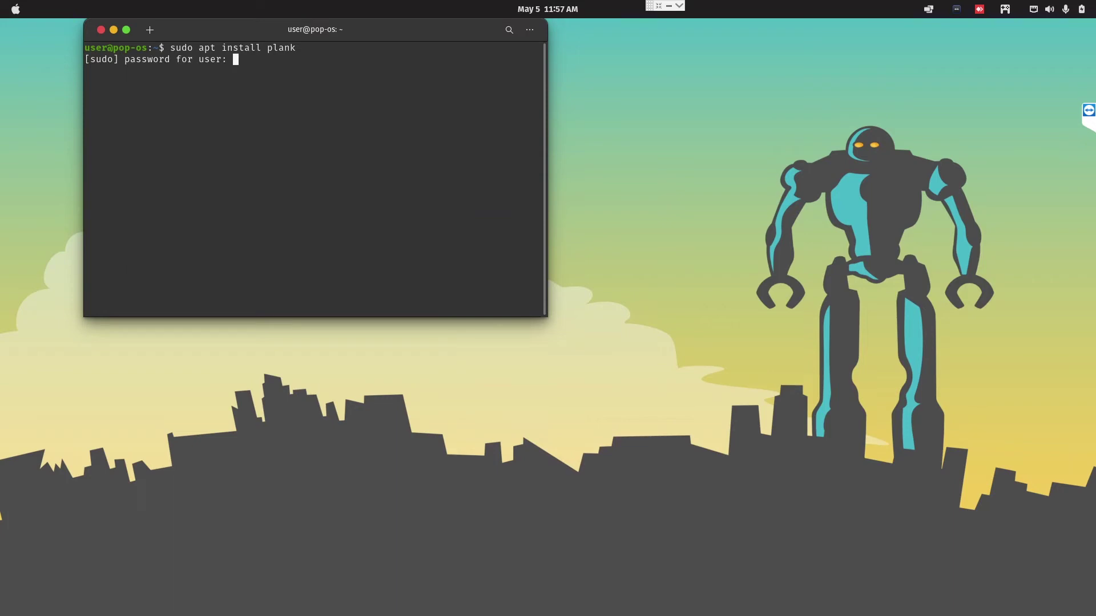
key("Return")
type("y")
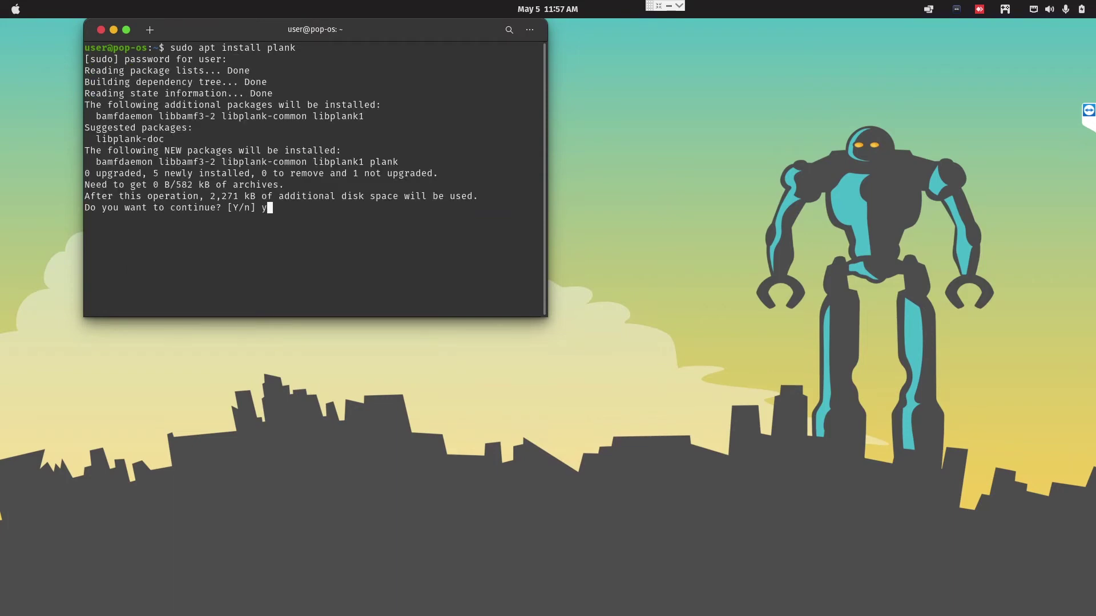
key("Return")
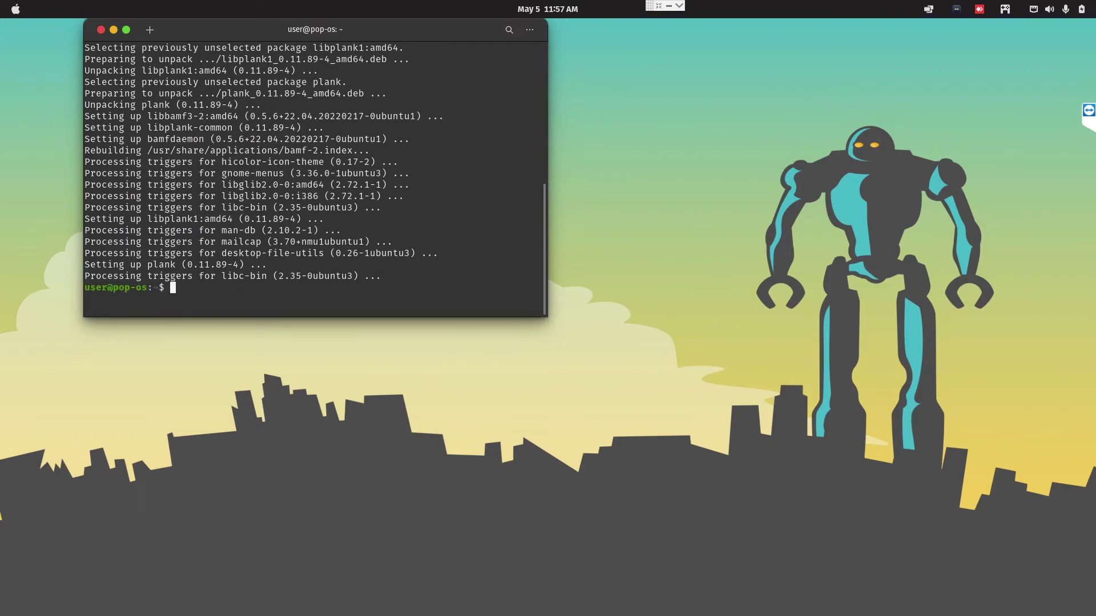
- Toggle Enable Dock on and back off in the desktop's Dock settings, and close Settings
key("super")
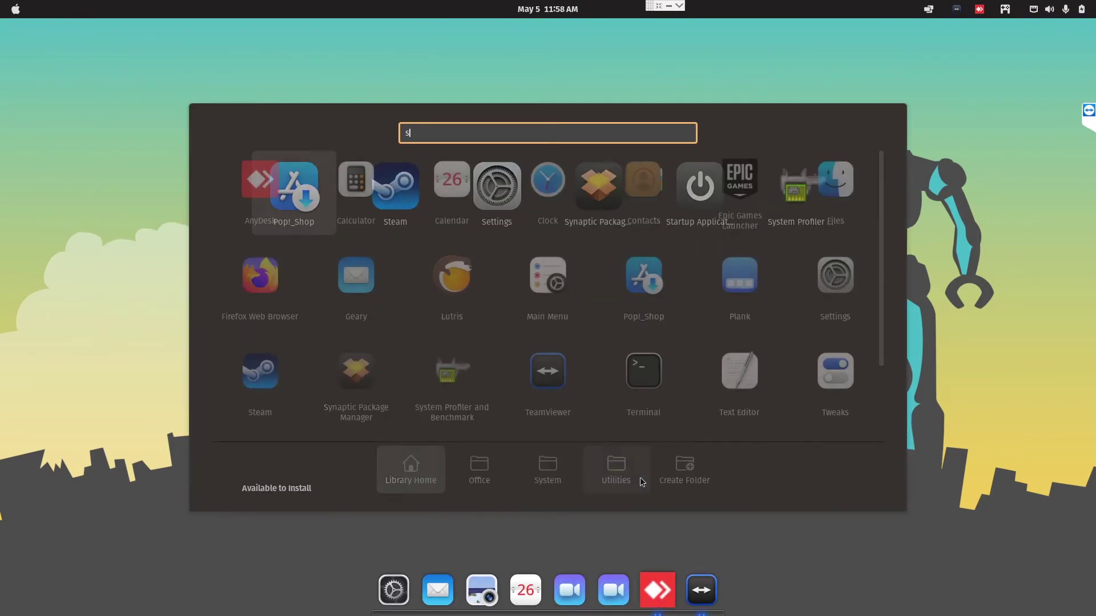
type("se")
key("Return")
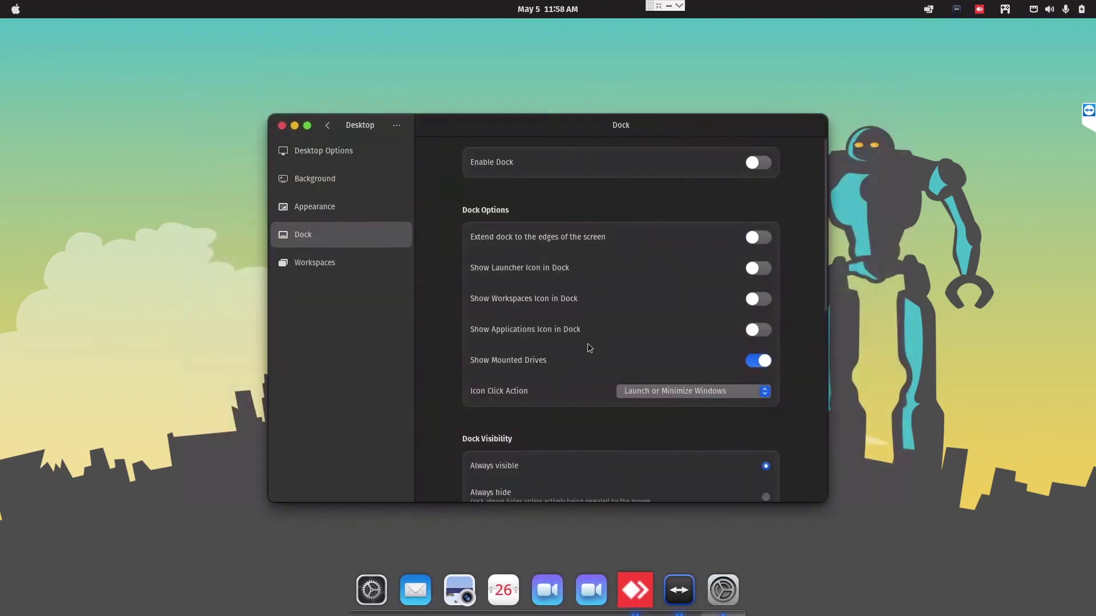
left_click(755, 165)
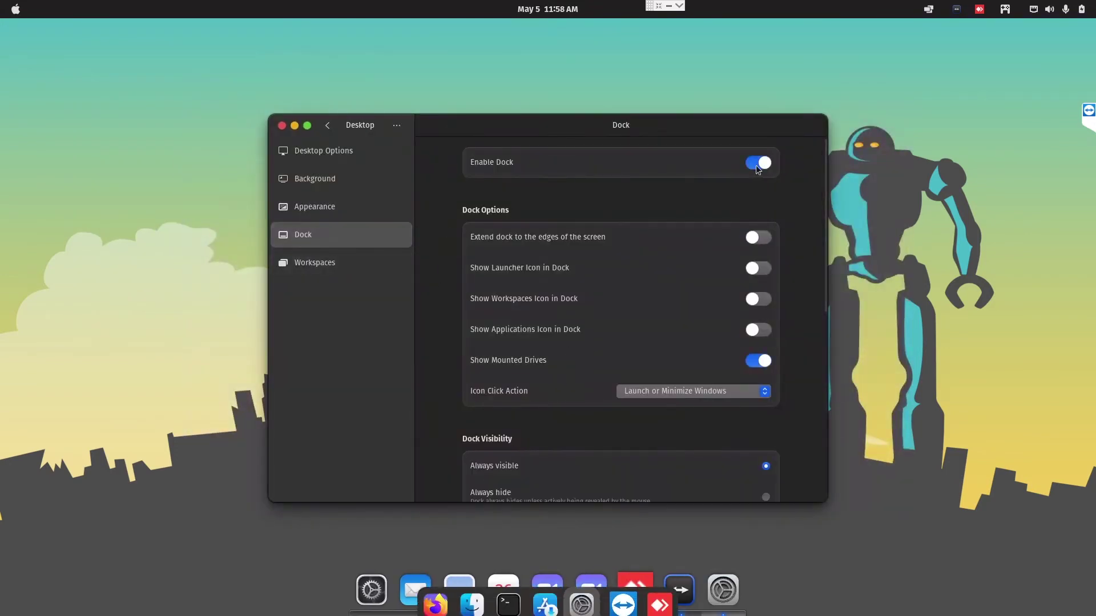
left_click(755, 165)
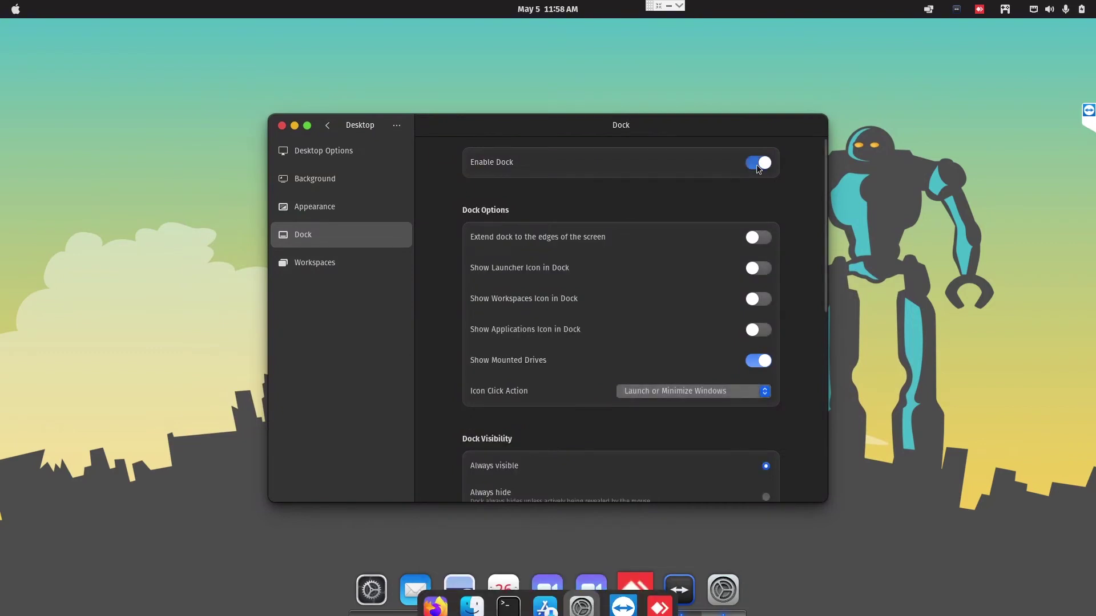
left_click(758, 166)
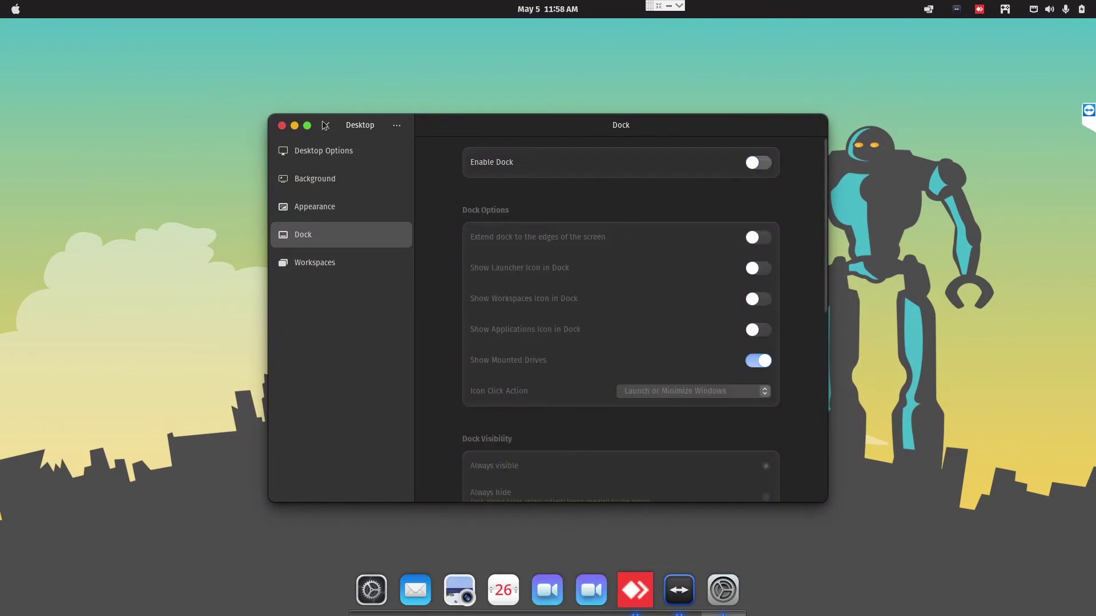
key("ctrl+q")
- Search the applications for plank and launch Plank
key("super+a")
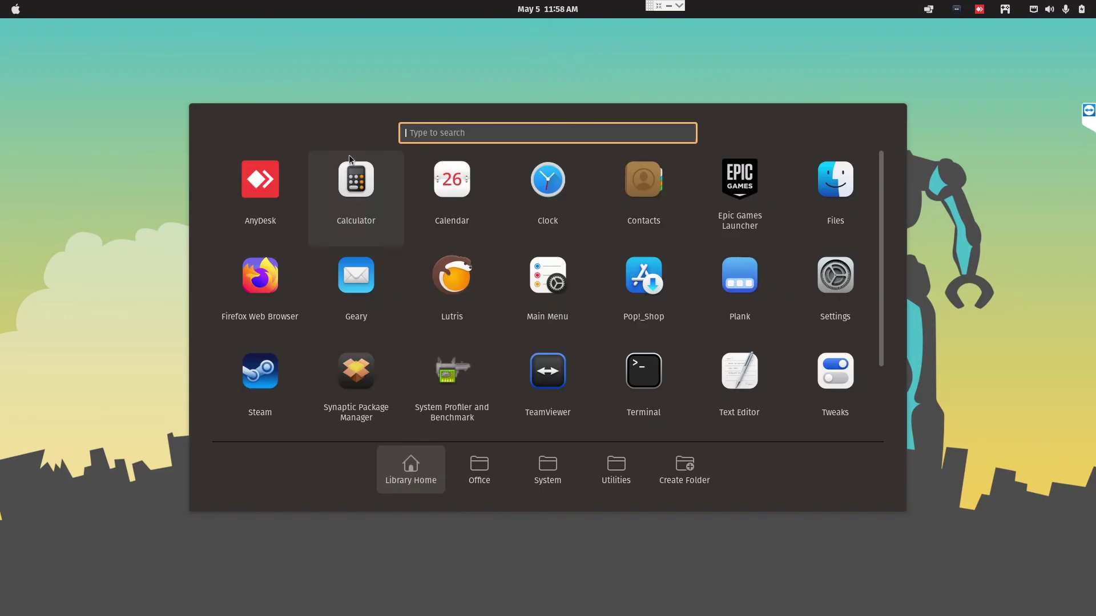
type("plank")
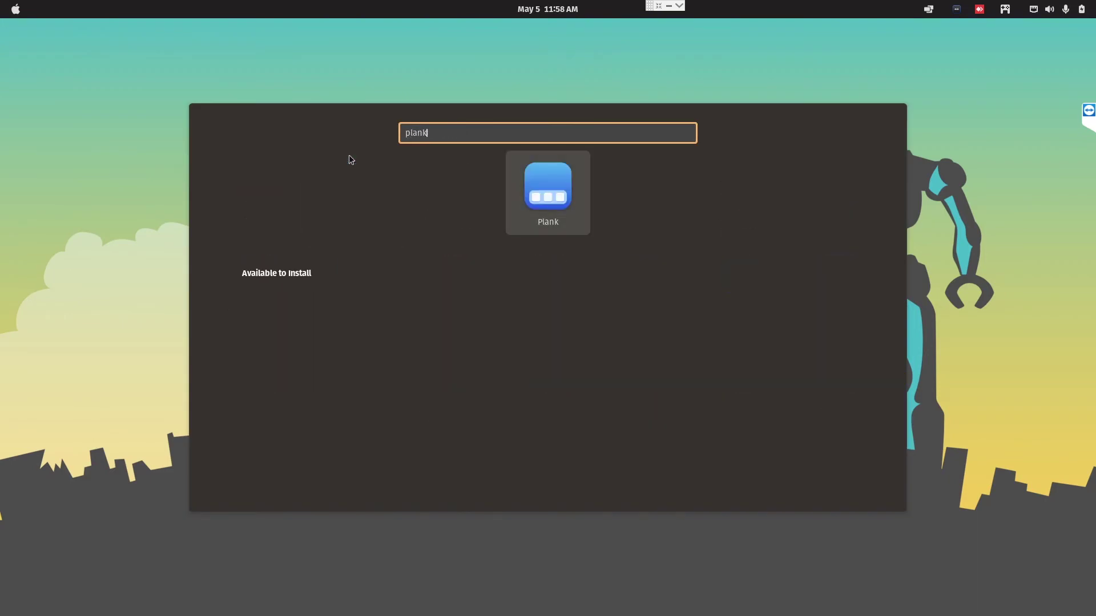
key("Return")
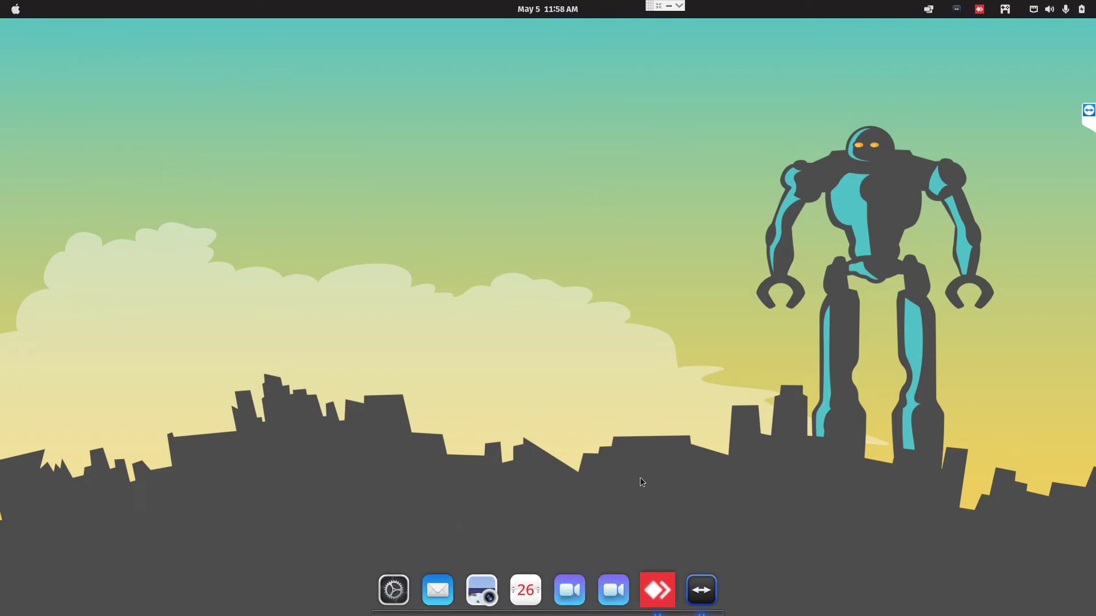
- Open the preferences of the Plank dock
key("super+a")
key("Escape")
right_click(731, 582)
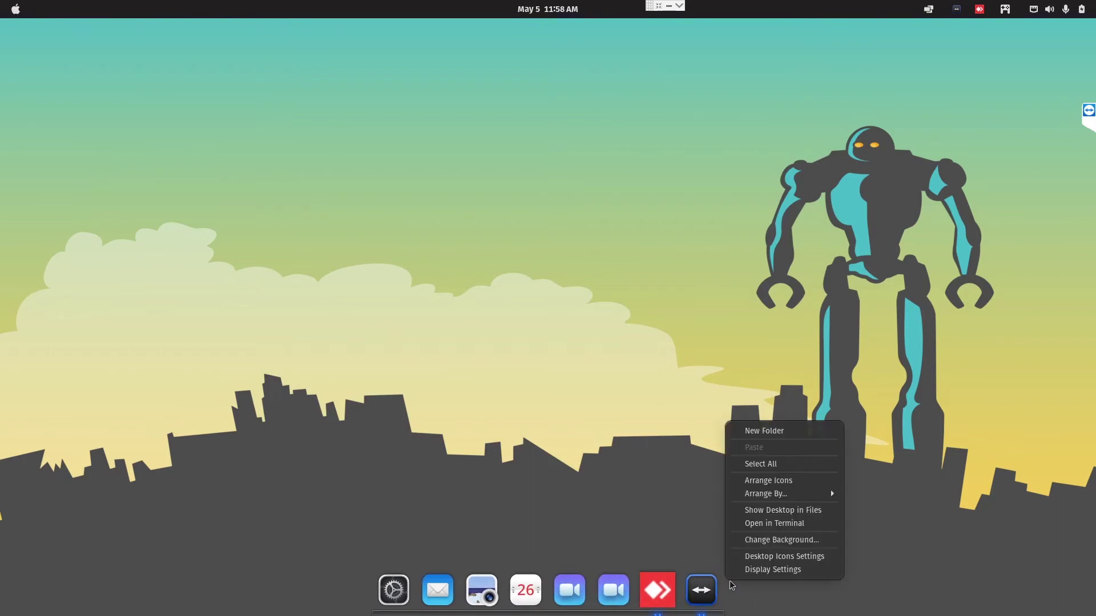
left_click(777, 593)
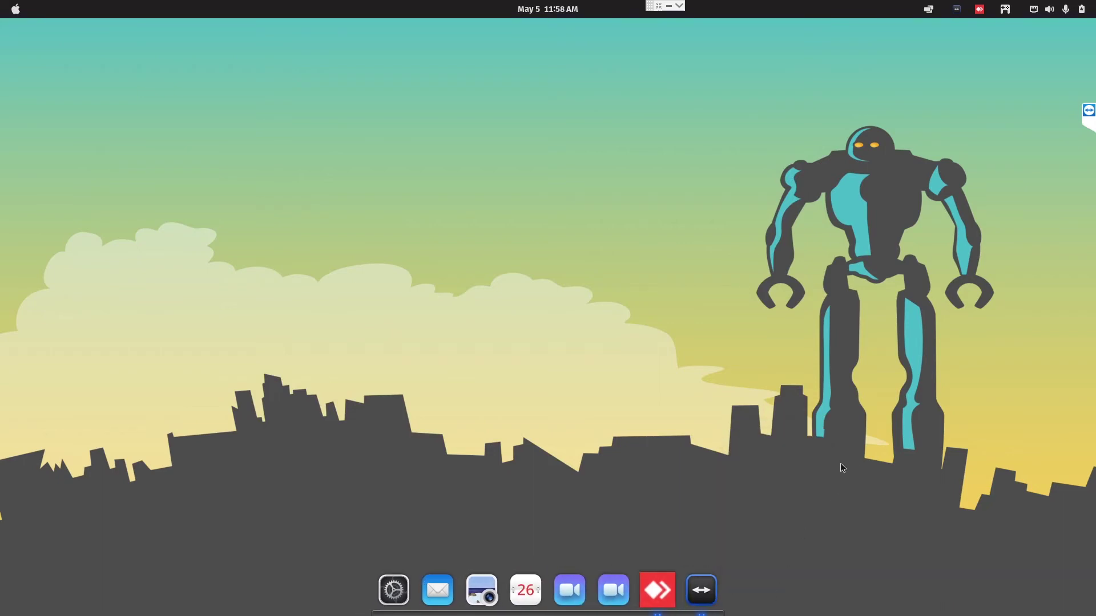
right_click(377, 593)
right_click(376, 593)
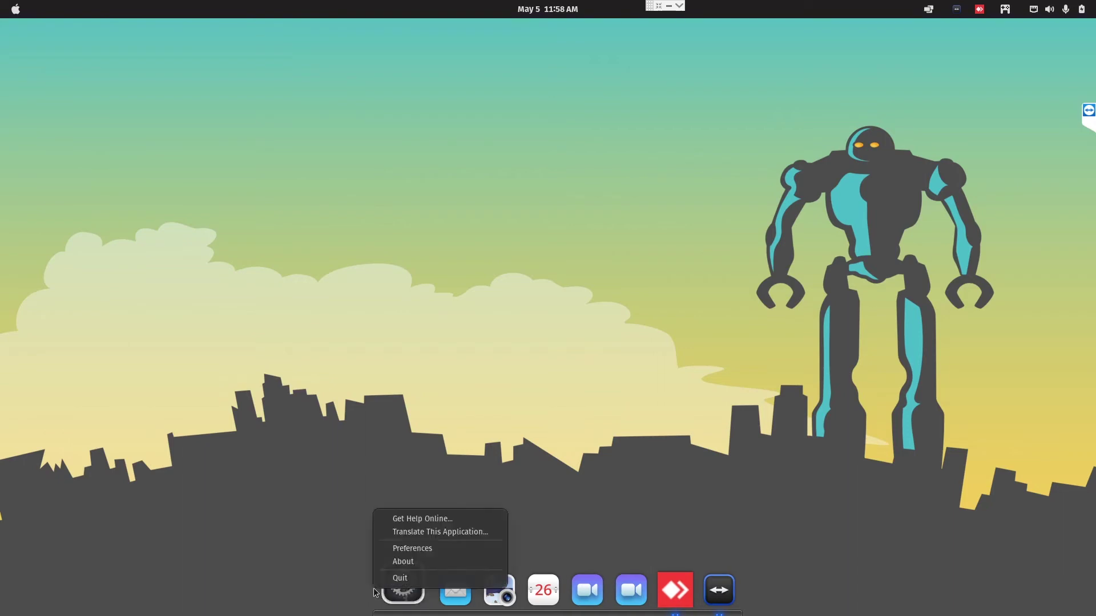
right_click(376, 594)
right_click(380, 591)
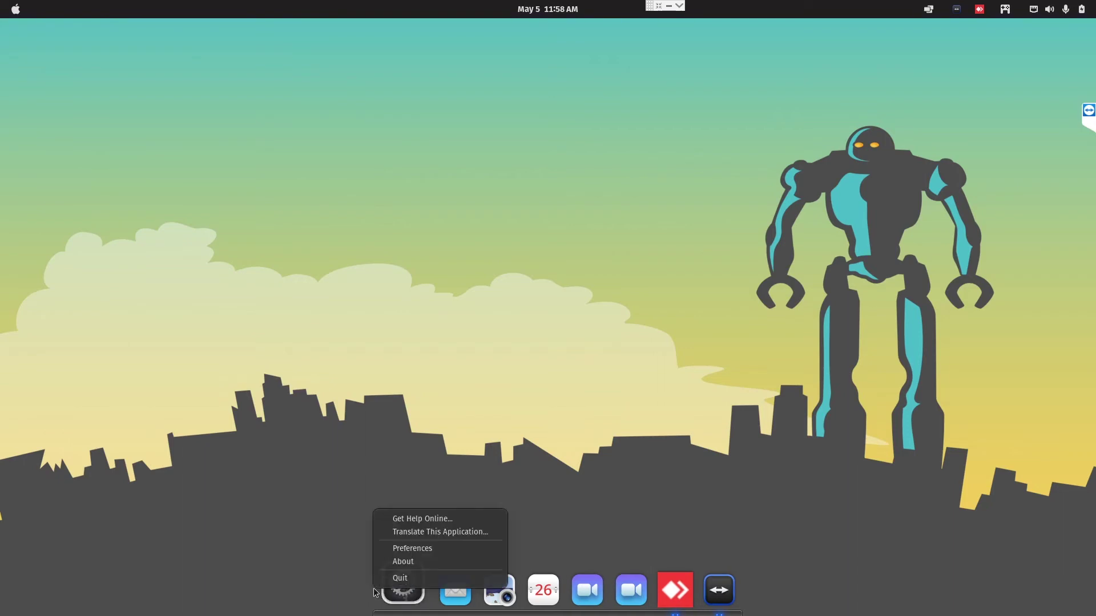
left_click(407, 549)
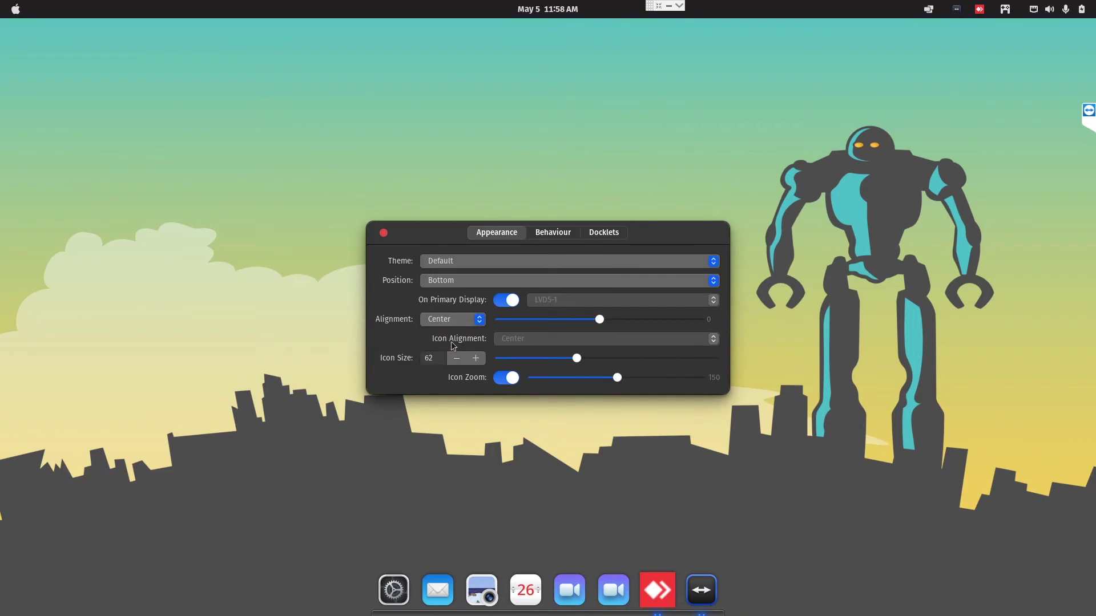
- Keep Icon Zoom on and the position at Bottom, set the dock's icon size to 58, and close the preferences
left_click(508, 379)
left_click(509, 379)
left_click(493, 286)
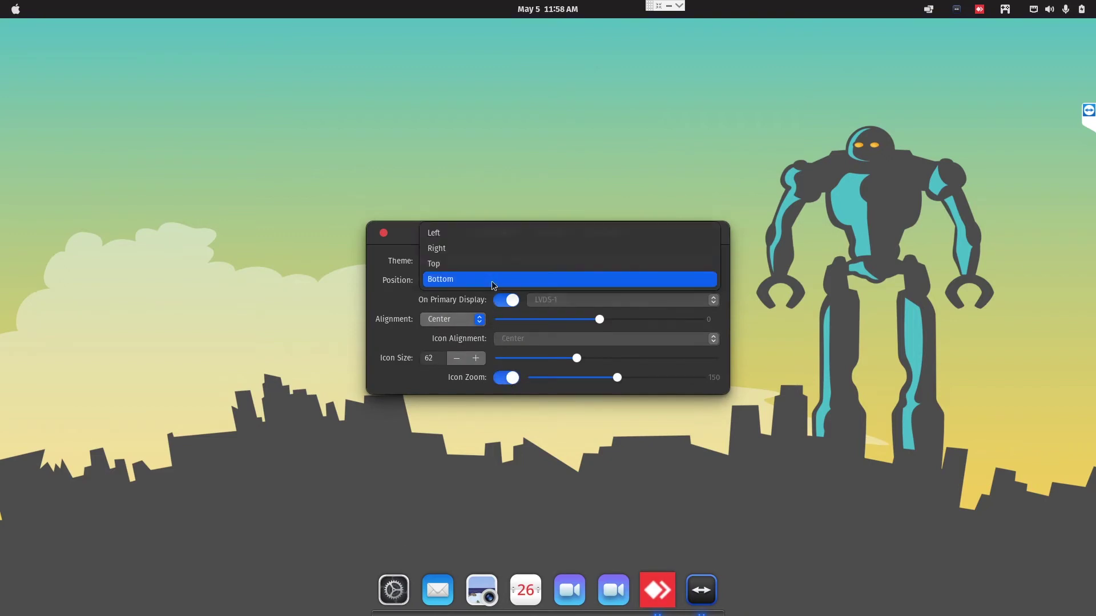
left_click(493, 286)
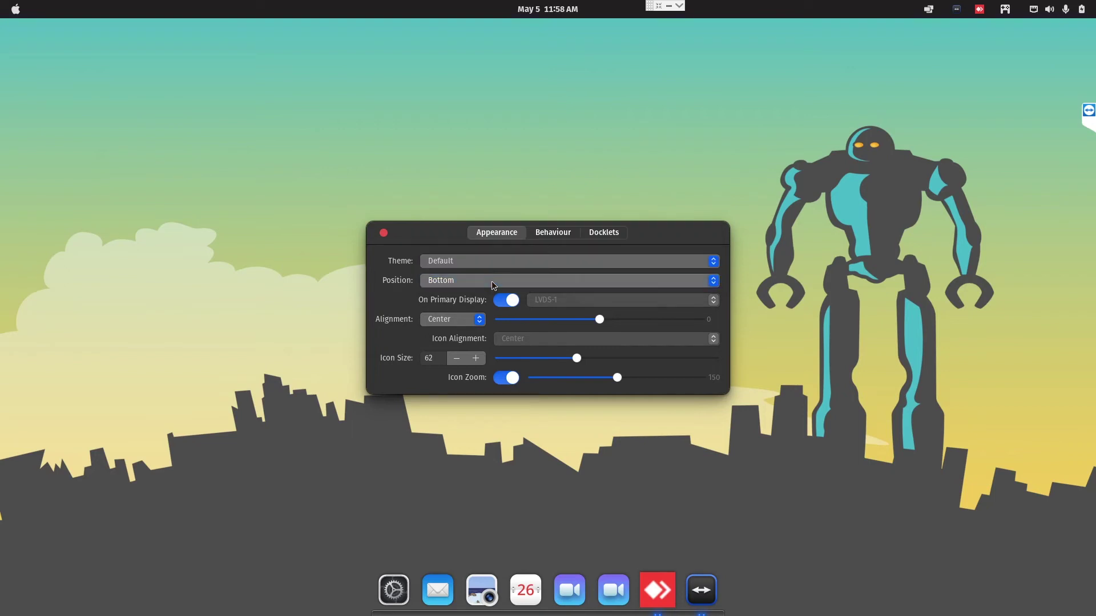
left_click(473, 358)
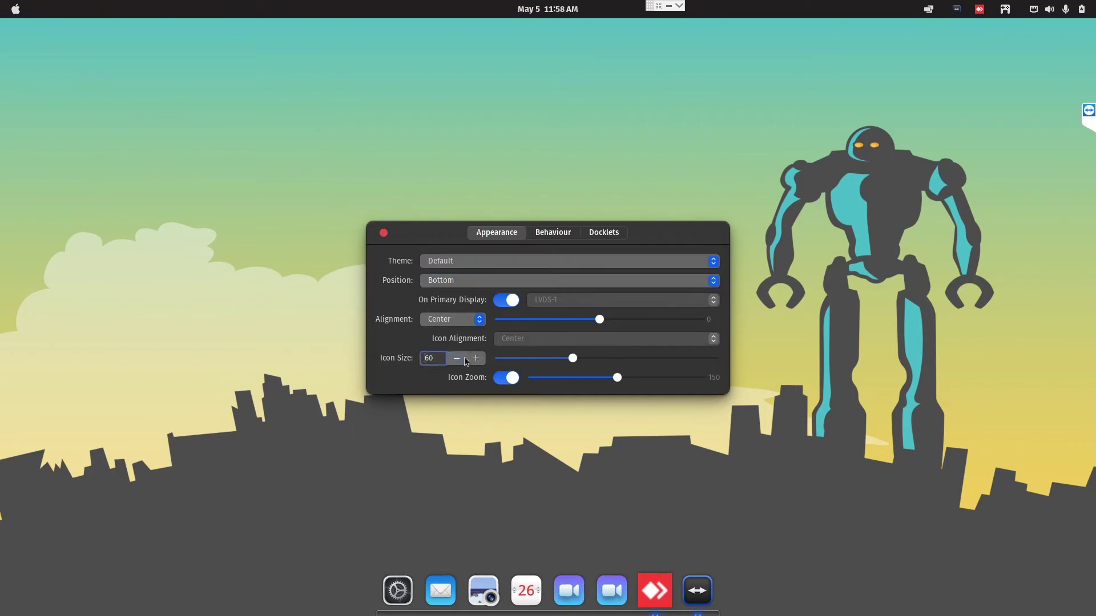
left_click(471, 359)
left_click(464, 358)
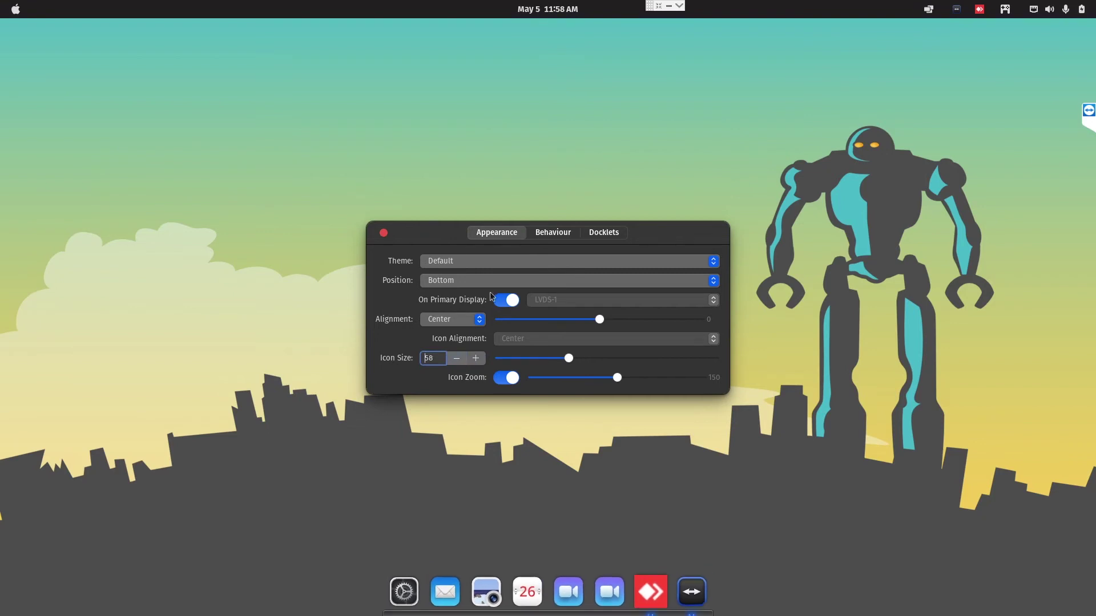
left_click(553, 233)
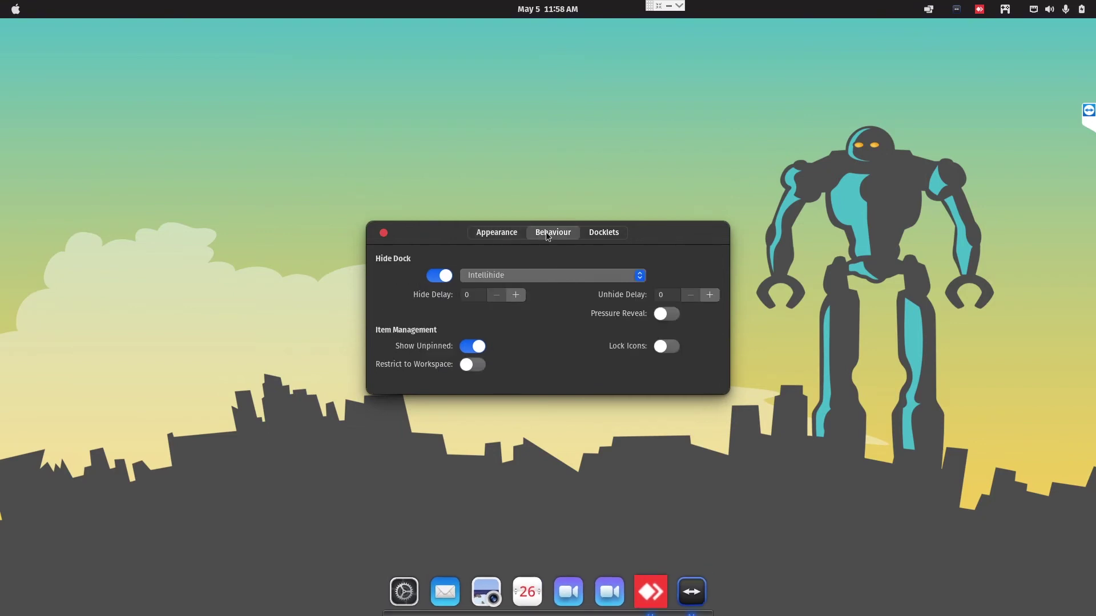
left_click(596, 235)
left_click(383, 233)
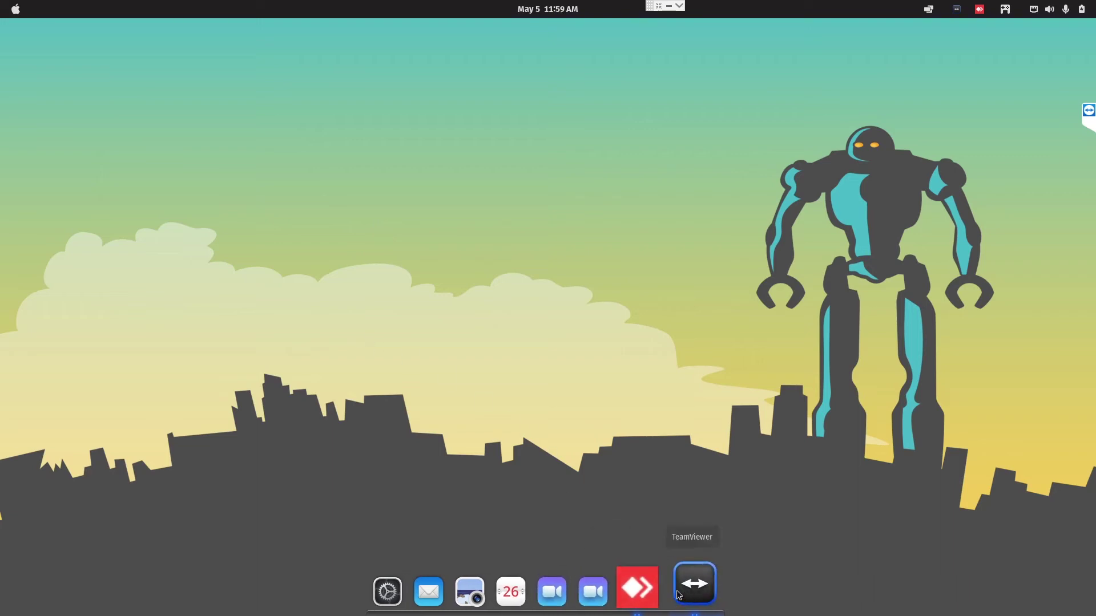
- Remove the second purple video camera app and the gear-icon Settings app from the Plank dock
right_click(618, 590)
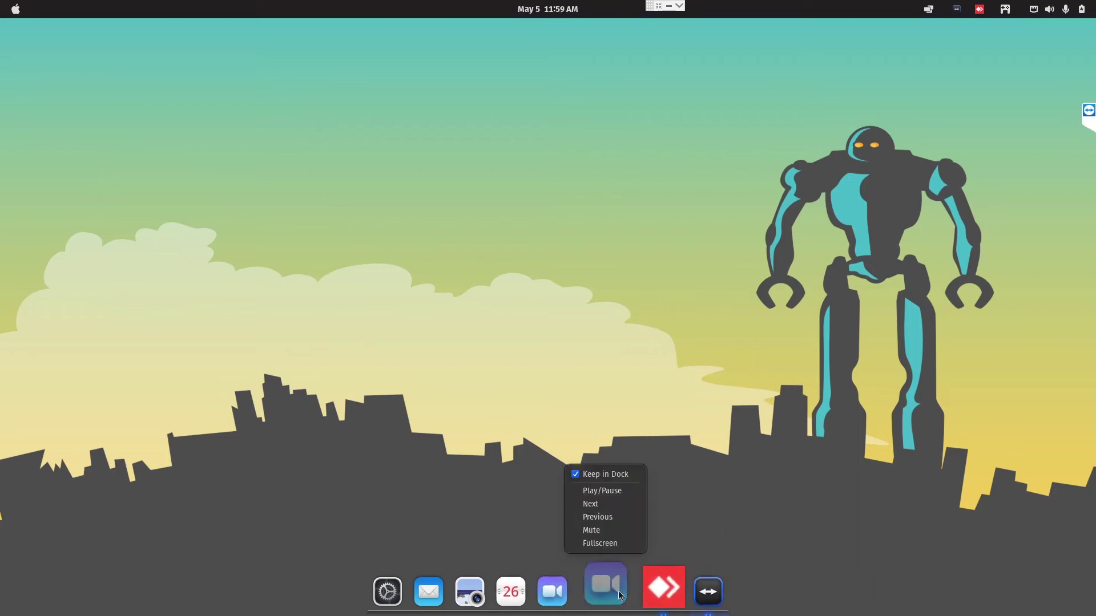
left_click(614, 474)
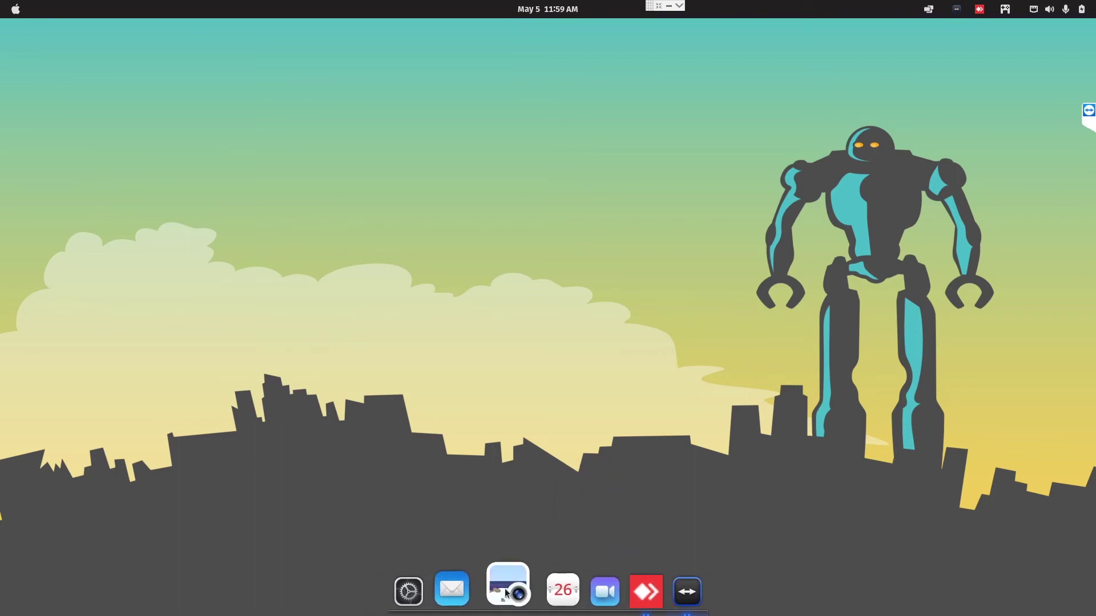
right_click(423, 584)
left_click(416, 545)
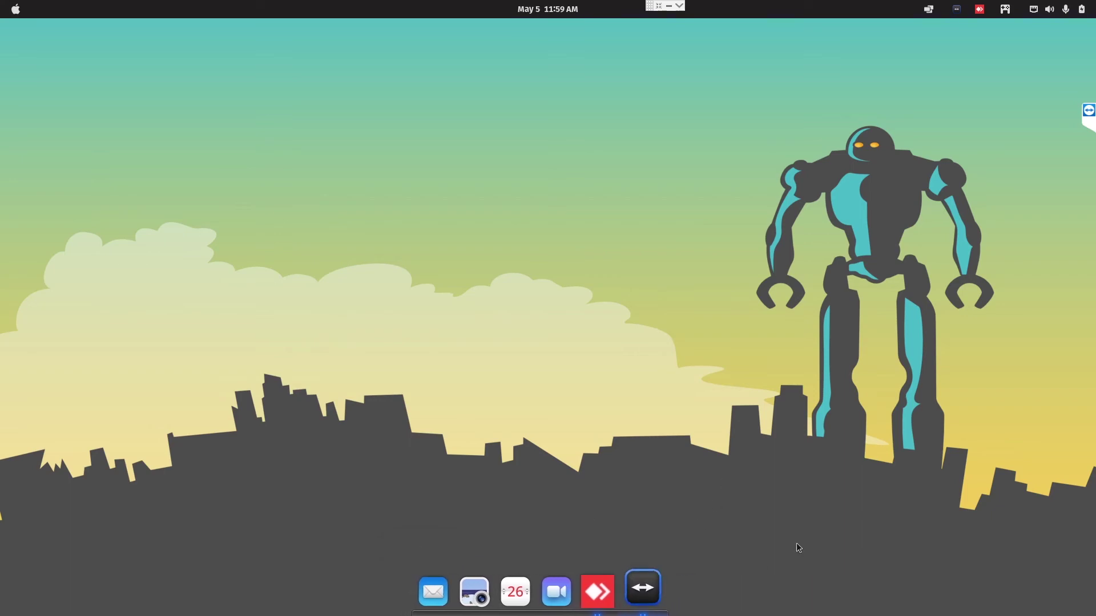
- Launch Firefox Web Browser from the applications, keep it in the dock, and close its window
key("super+a")
left_click(260, 273)
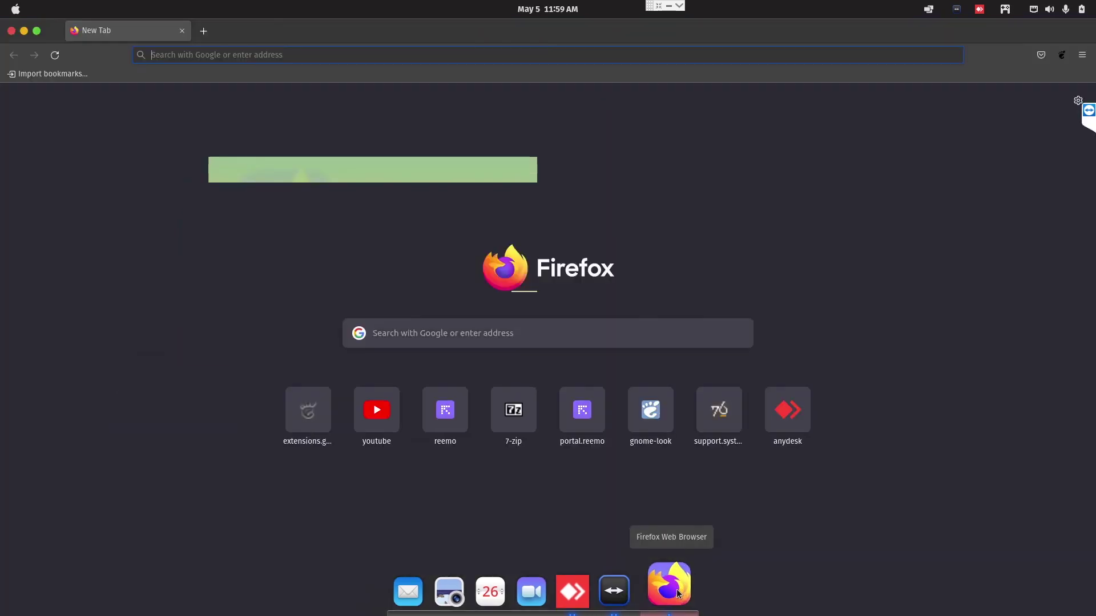
right_click(677, 591)
left_click(670, 499)
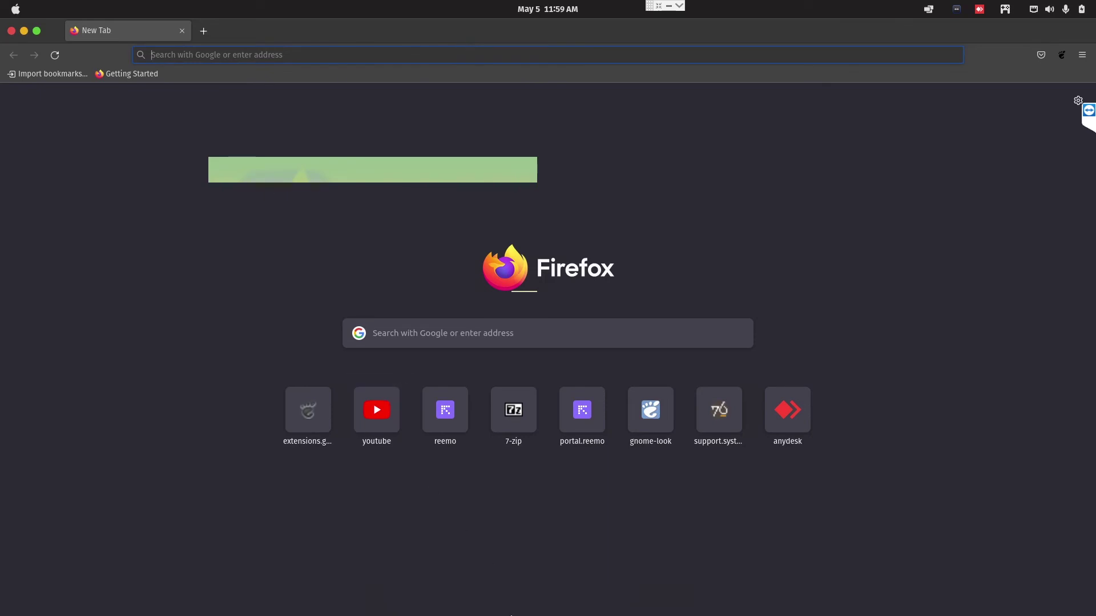
mouse_move(605, 614)
left_click(11, 32)
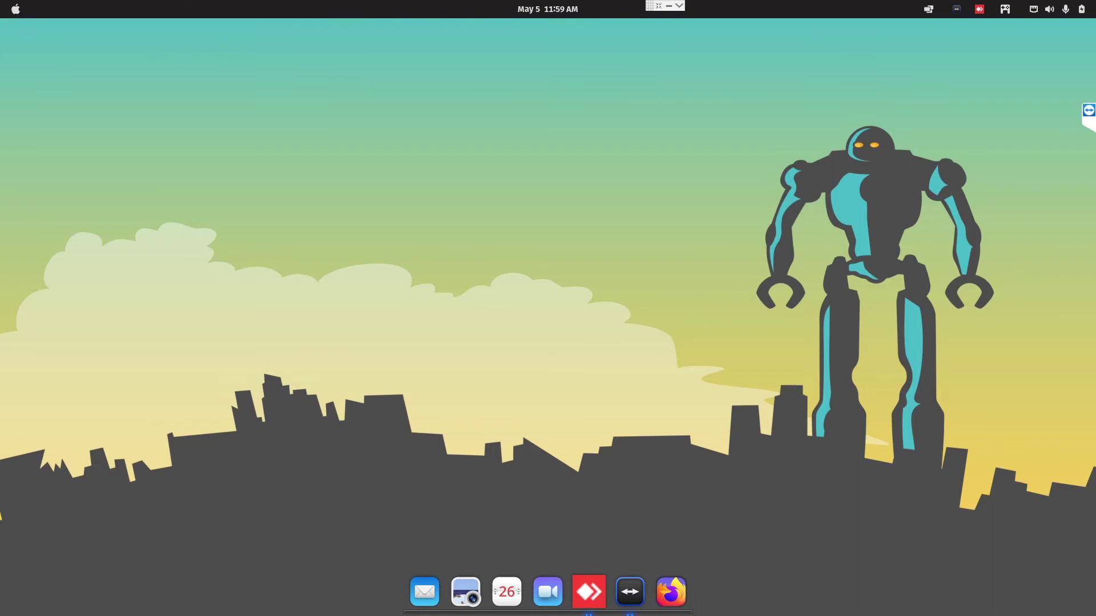
- Launch Files from the applications and keep it in the dock
key("super+a")
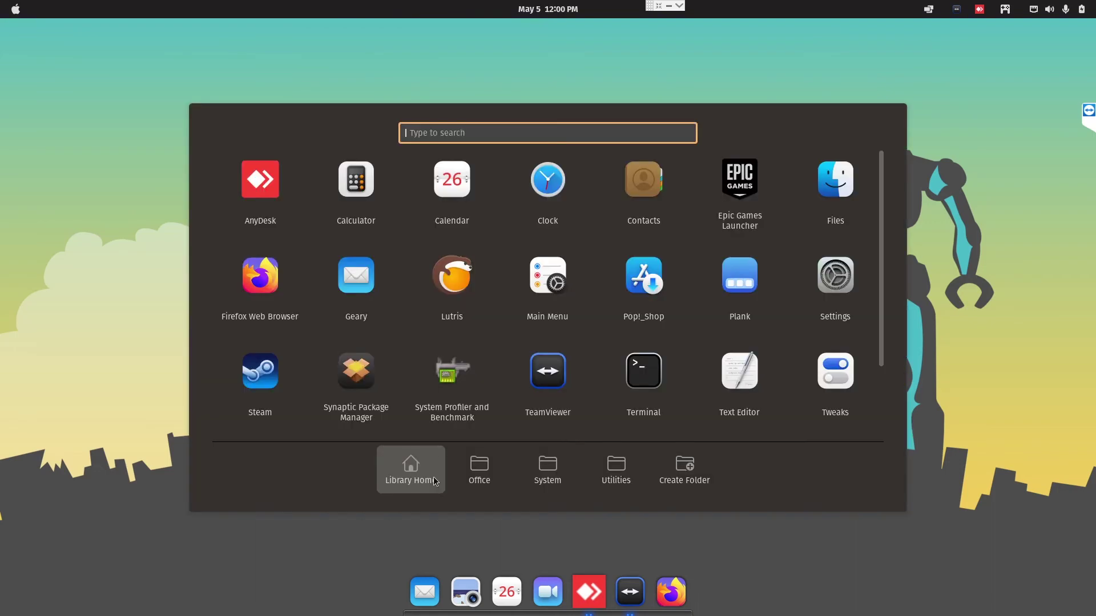
left_click(831, 188)
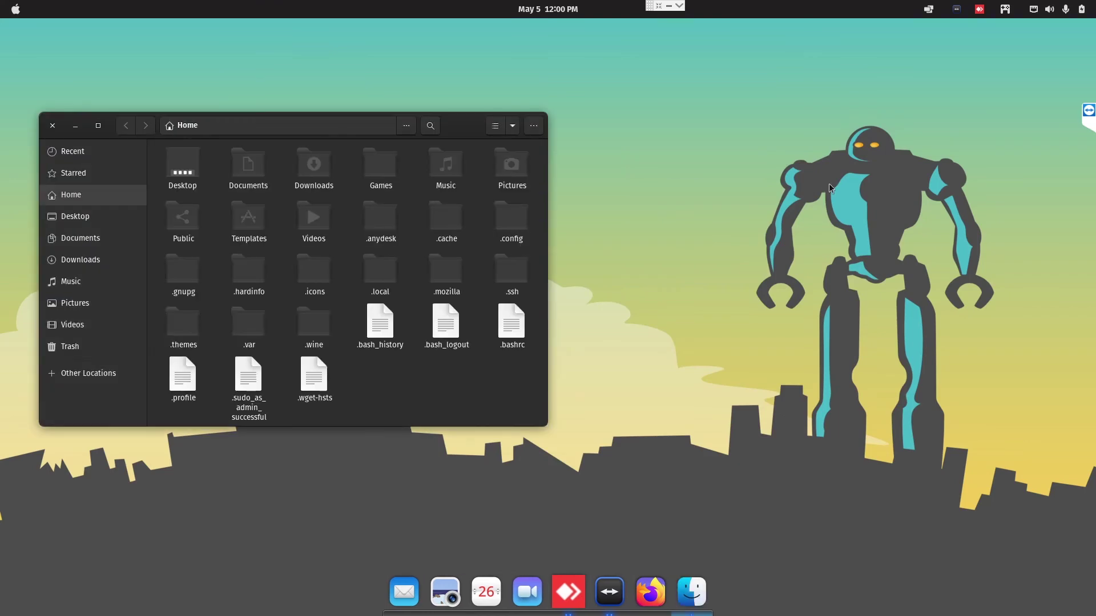
right_click(698, 594)
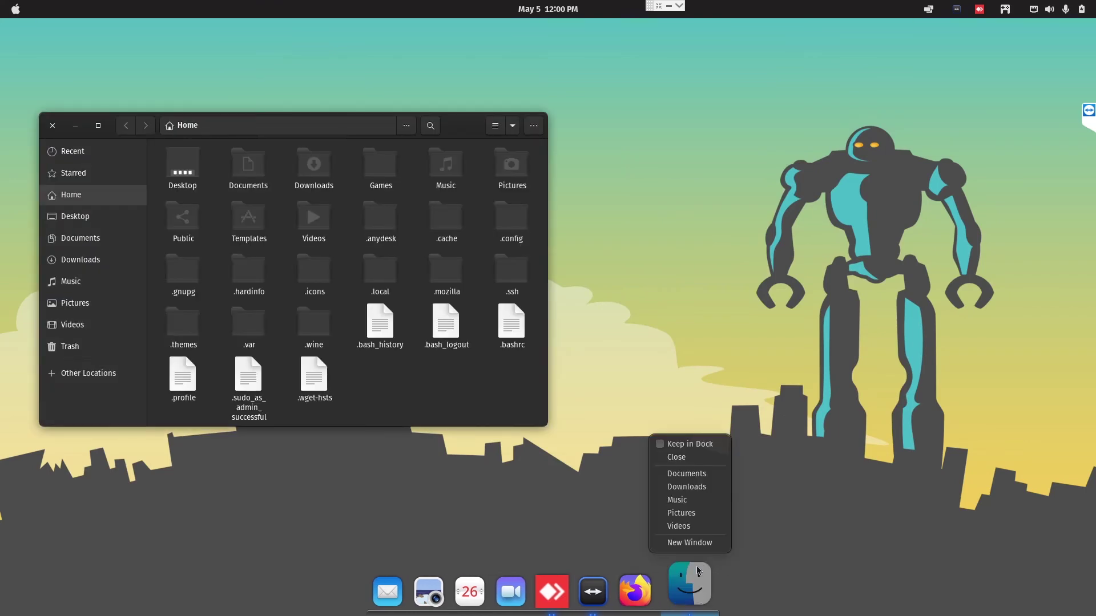
left_click(693, 451)
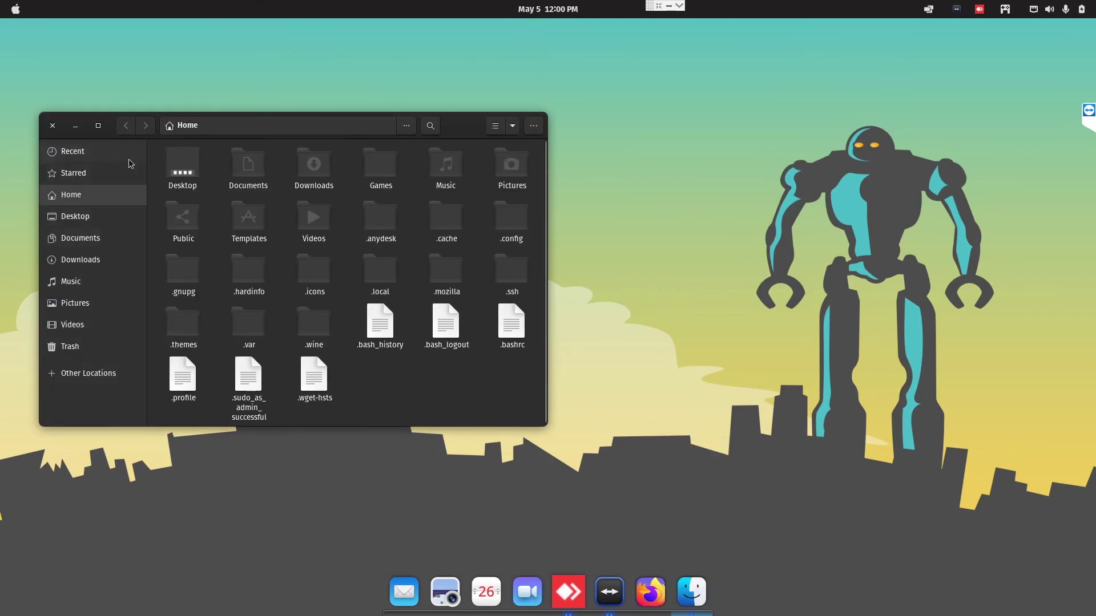
- Show the Downloads folder in Files and open a second Files window beside it
left_click(80, 260)
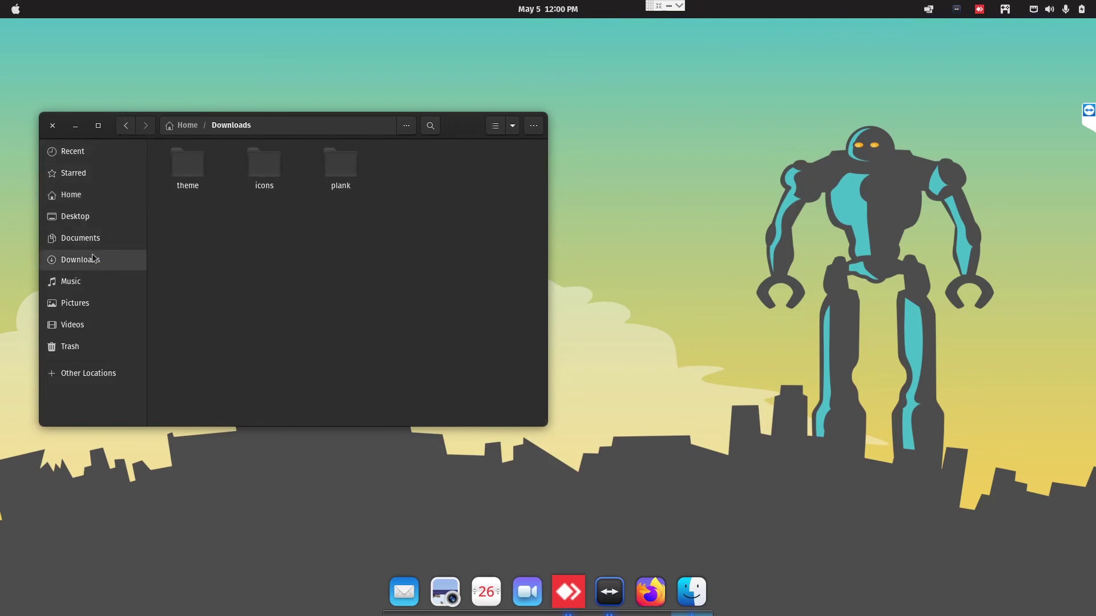
right_click(694, 588)
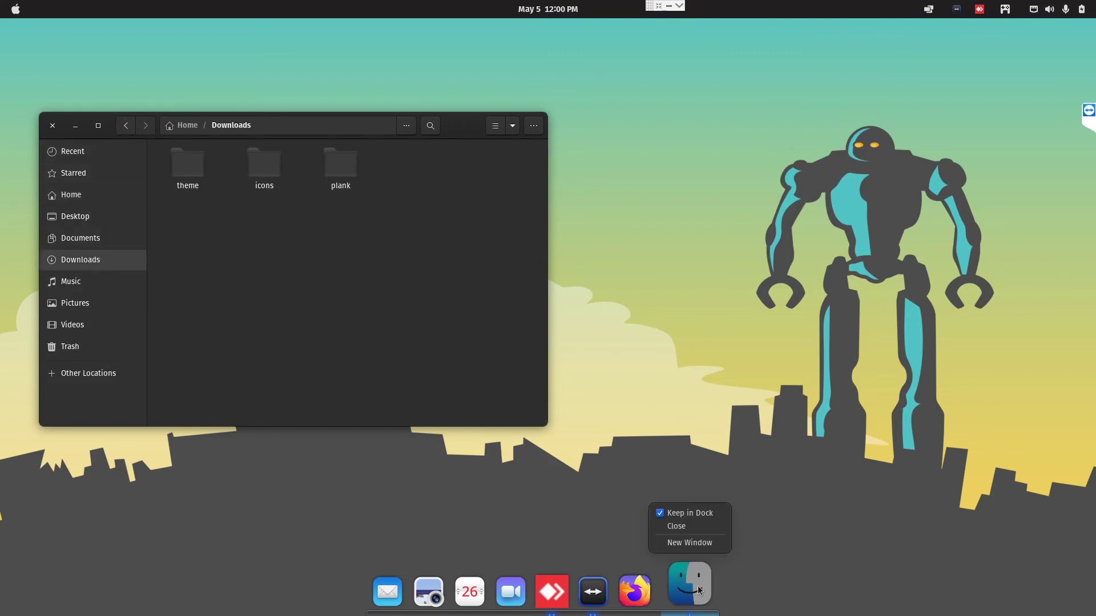
left_click(688, 543)
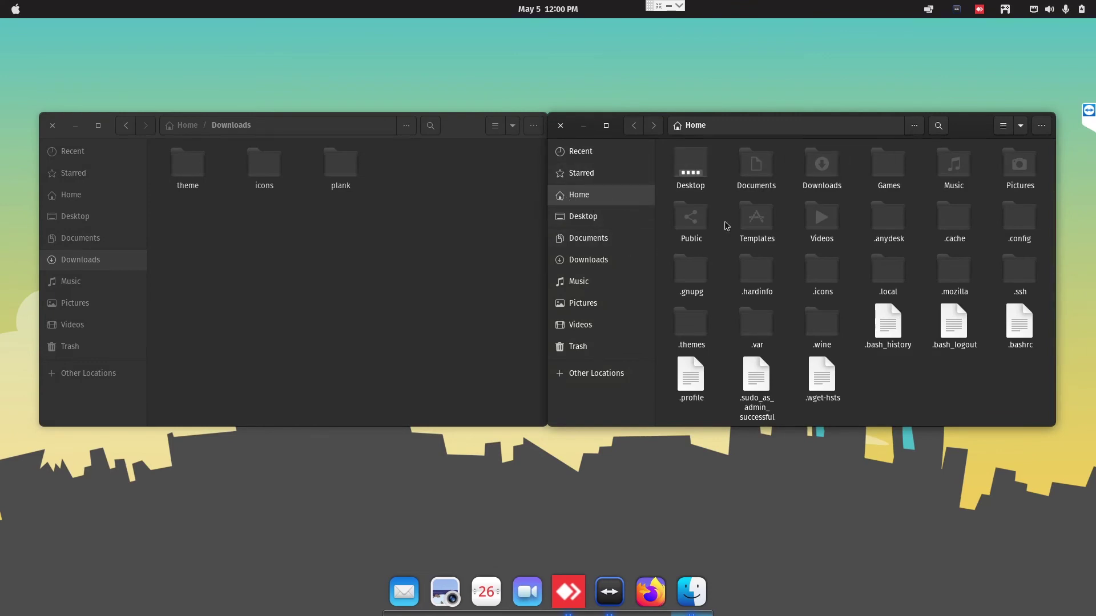
- In the second Files window, go to the .local/share/plank/themes folder
double_click(885, 277)
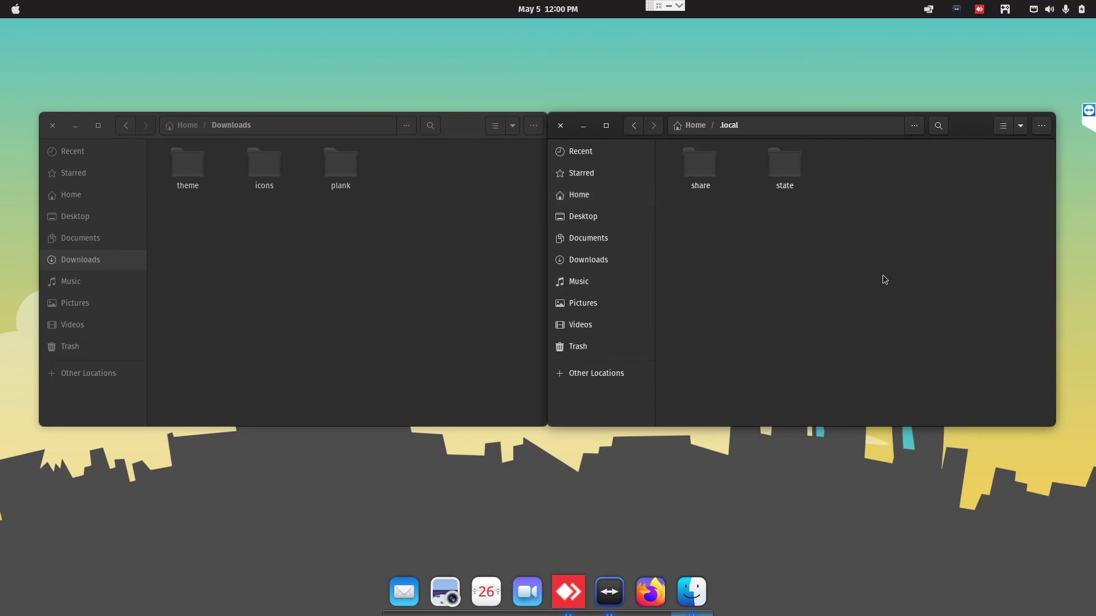
left_click(701, 164)
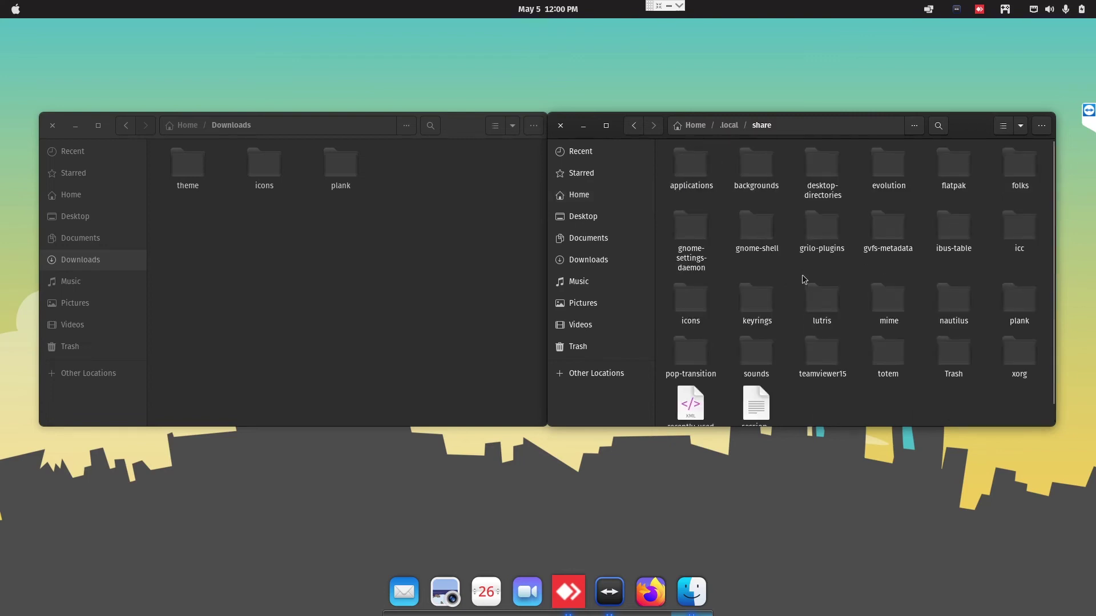
double_click(1024, 297)
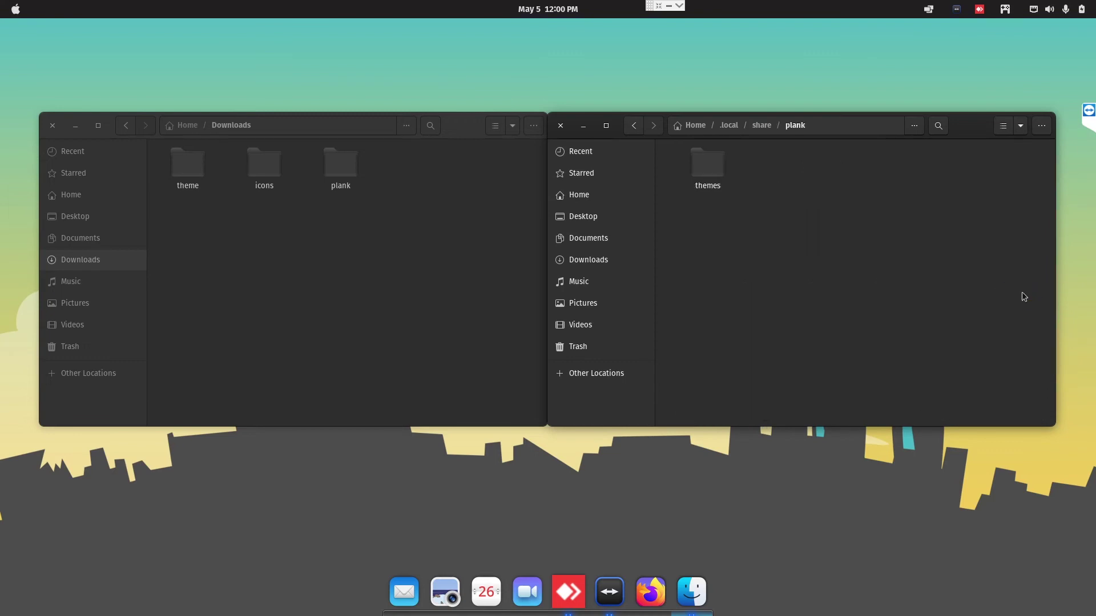
double_click(718, 166)
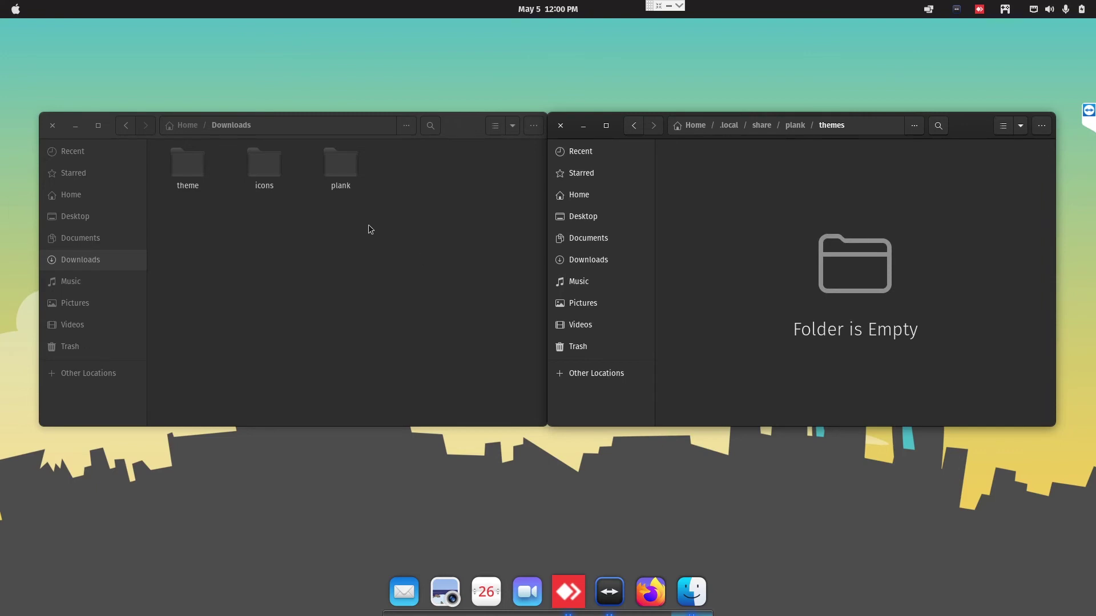
- Extract the mcOS-BS-iMacM1-Black folder from its zip in Downloads/plank into the Plank themes folder
double_click(345, 166)
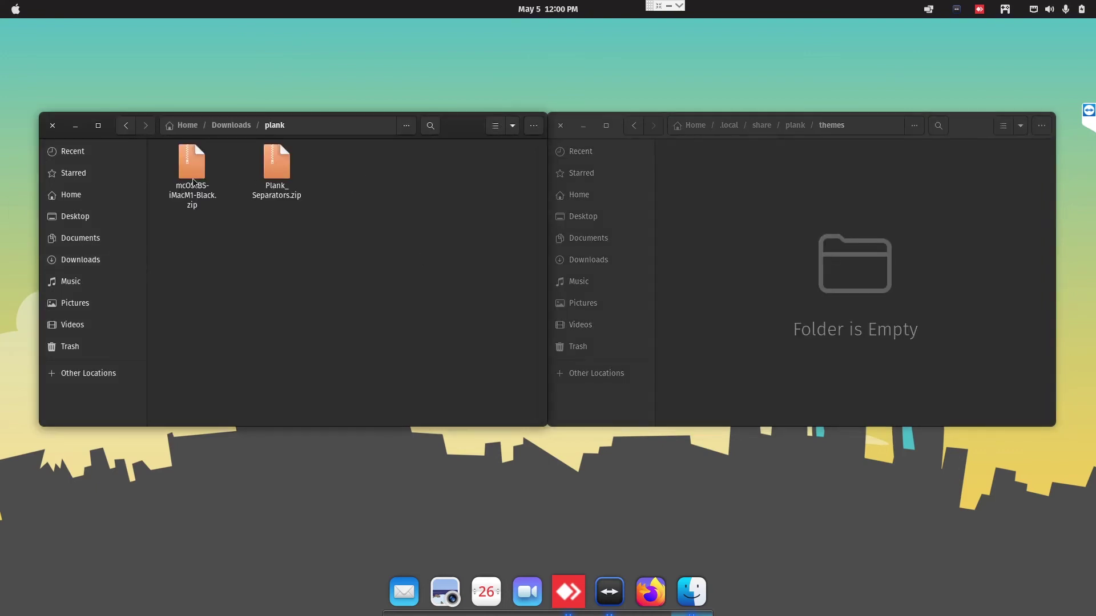
double_click(191, 177)
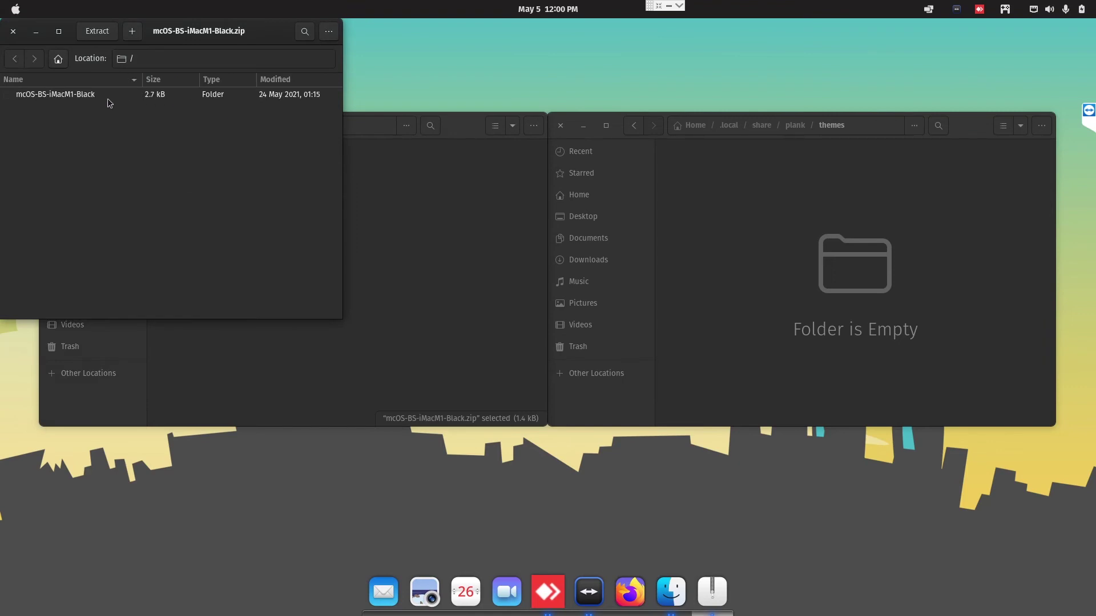
left_click_drag(108, 98, 821, 253)
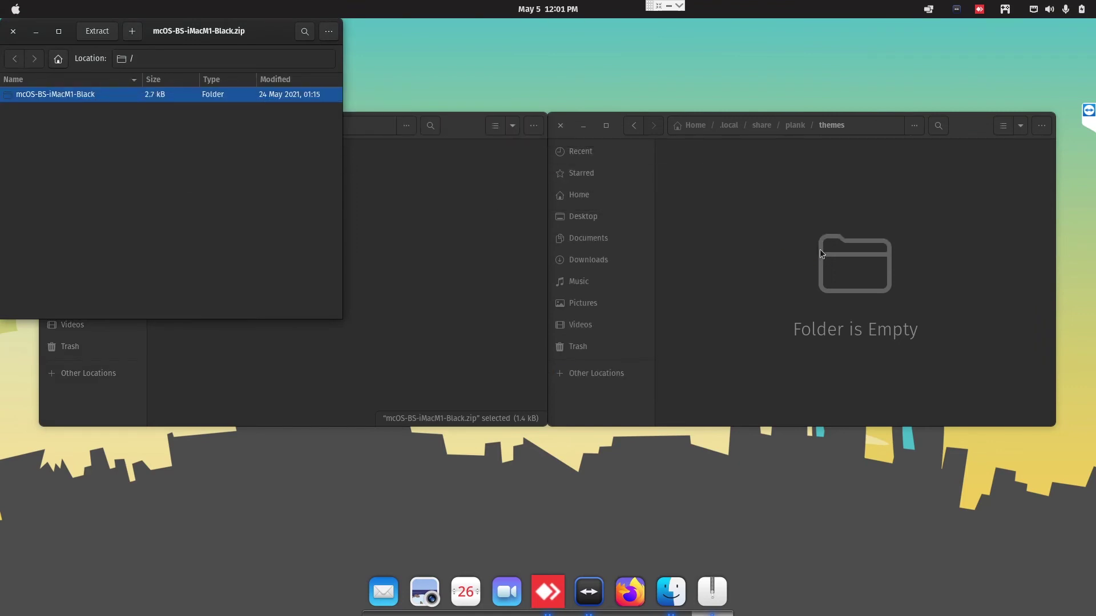
left_click_drag(86, 95, 782, 247)
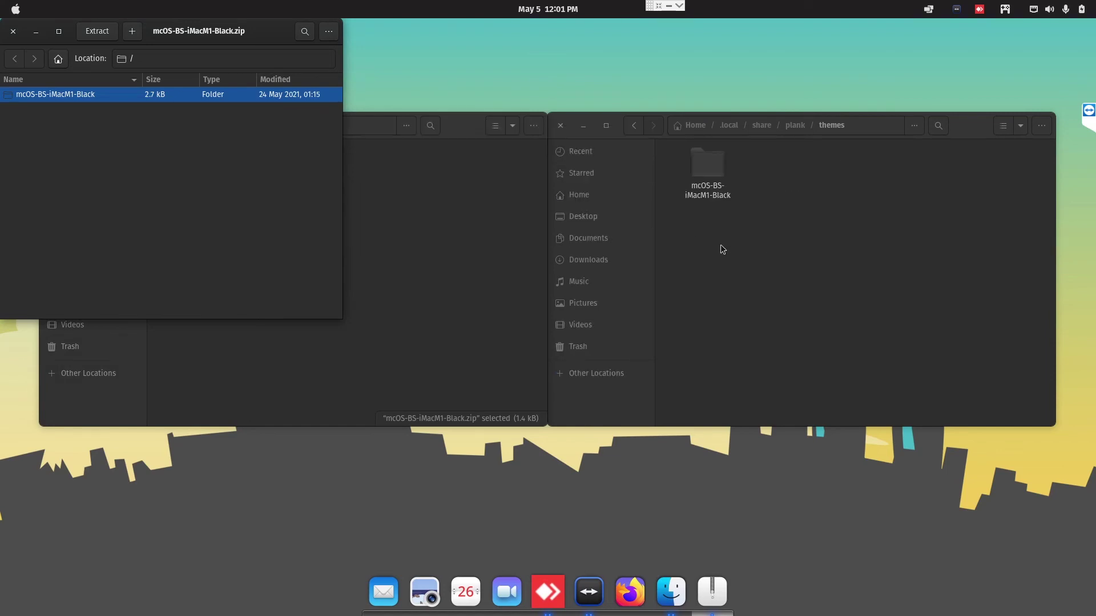
left_click(437, 225)
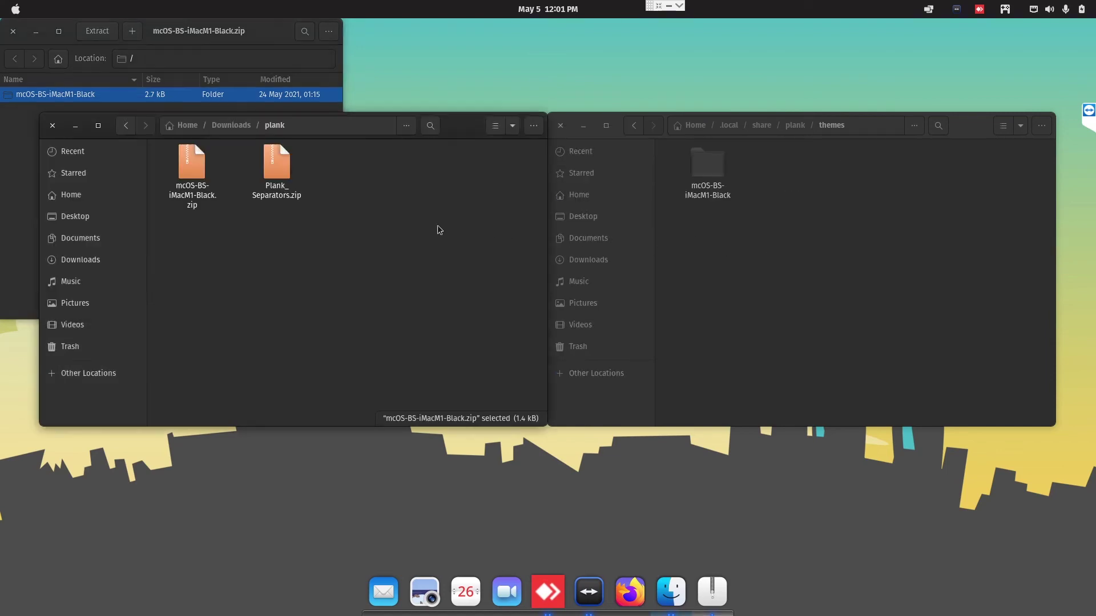
- Create a new folder named lines in the Pictures folder
left_click(603, 306)
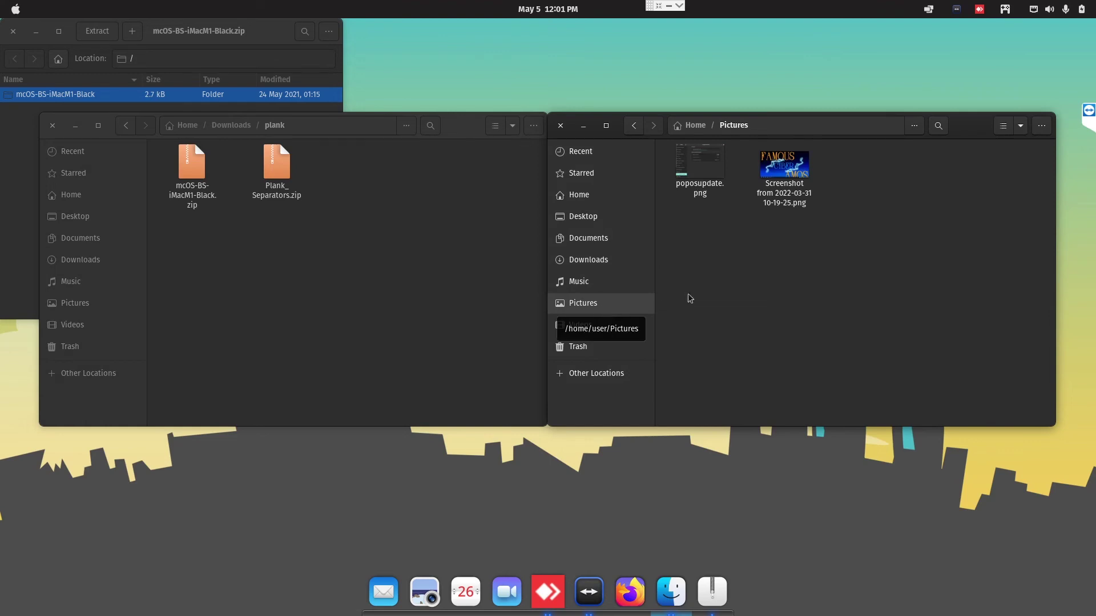
right_click(801, 285)
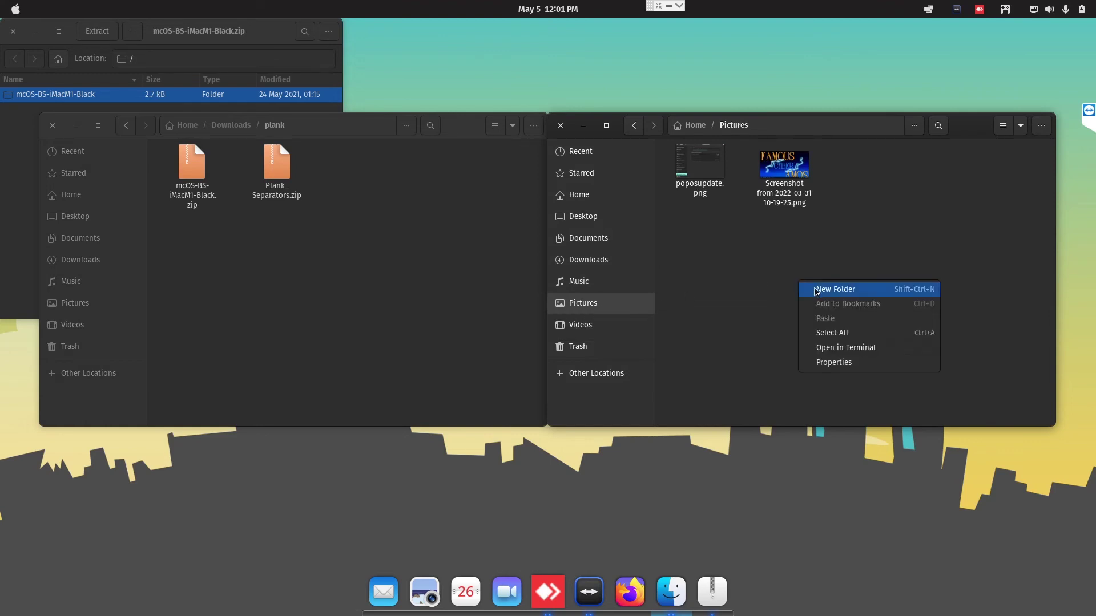
left_click(814, 289)
type("pla")
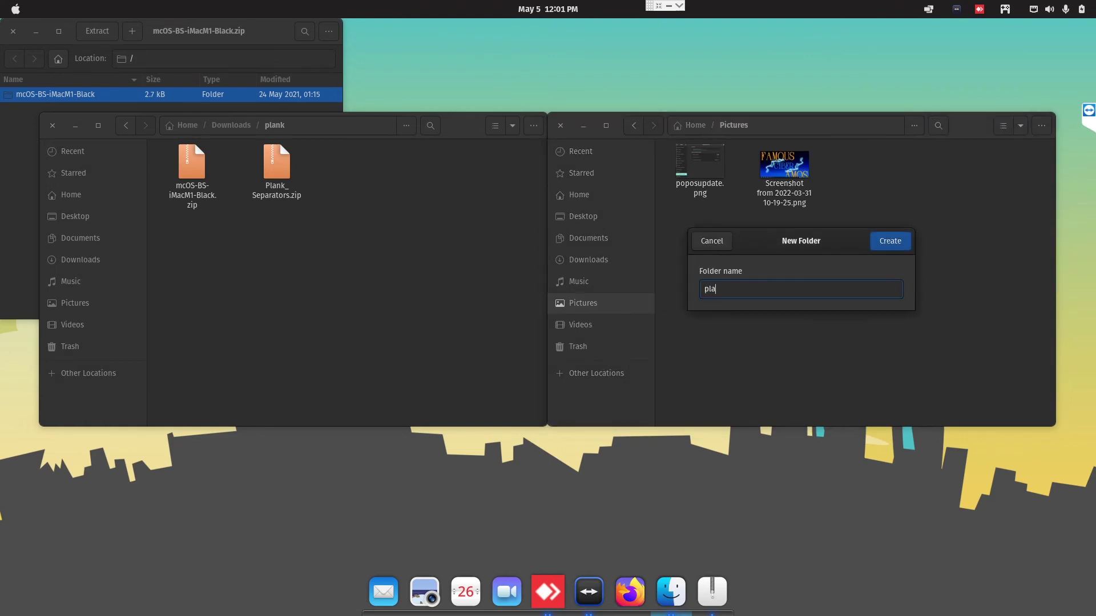
key("BackSpace")
key("BackSpace")
key("BackSpace")
type("lines")
key("Return")
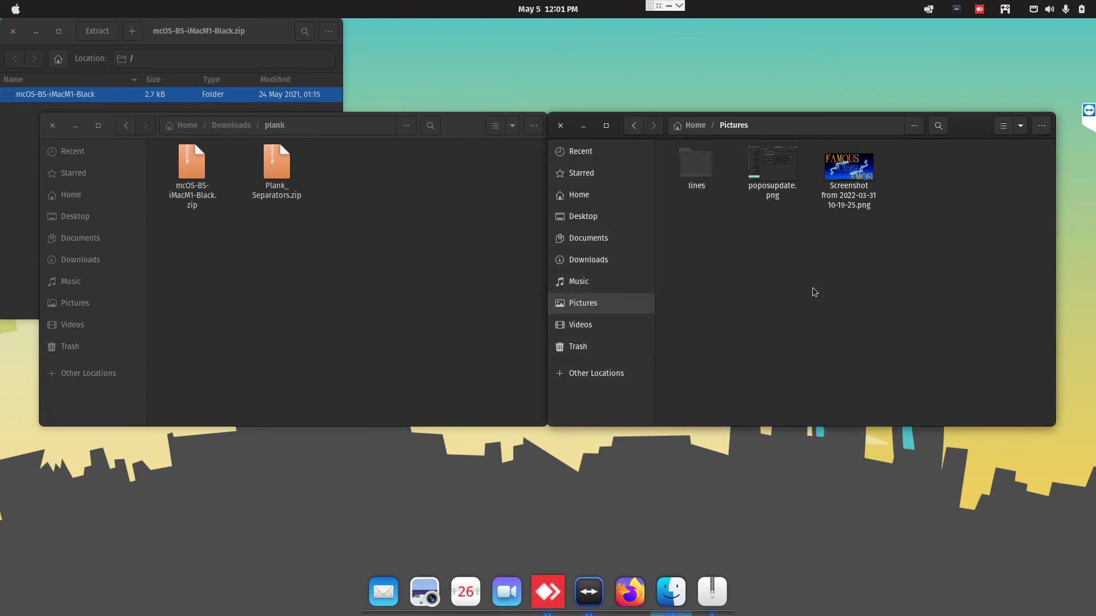
- Extract the Plank_Separators folder from Plank_Separators.zip into the Pictures/lines folder and close the archive
double_click(701, 170)
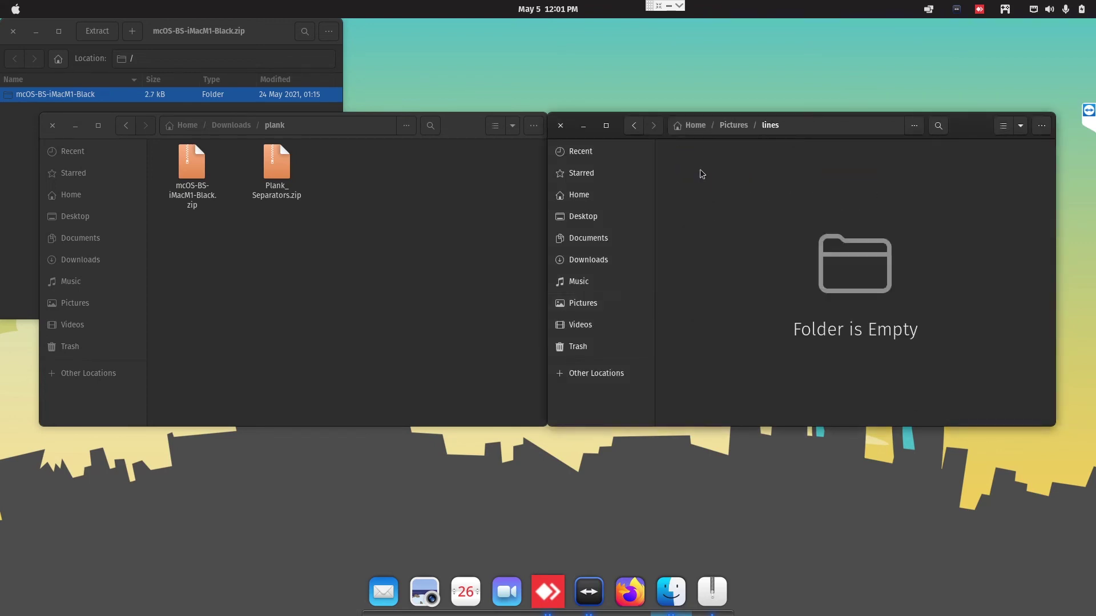
double_click(271, 163)
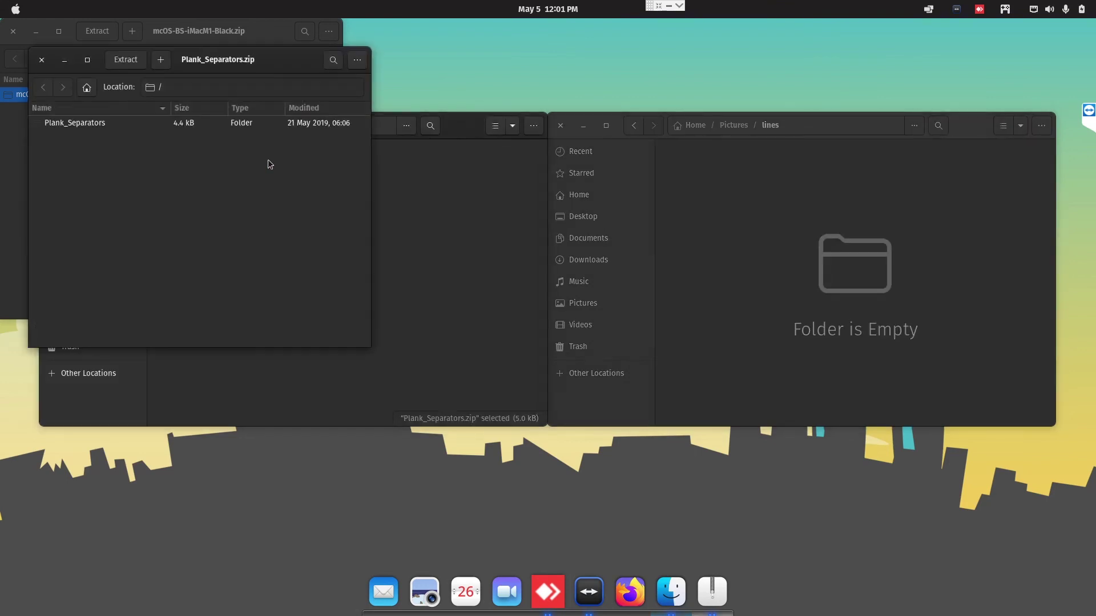
left_click(161, 126)
left_click_drag(147, 126, 750, 242)
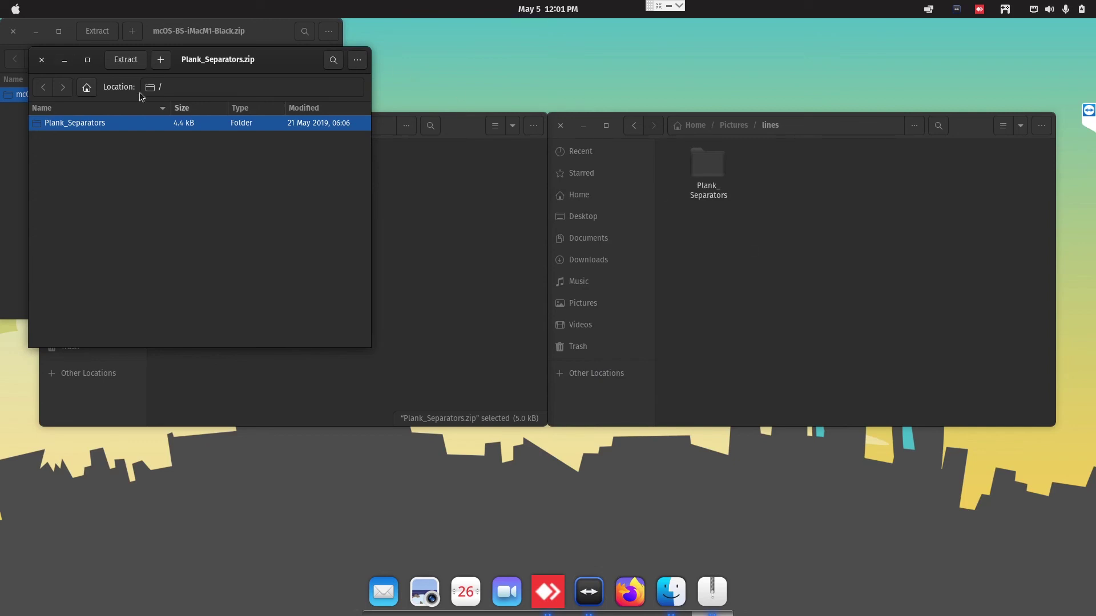
left_click(47, 63)
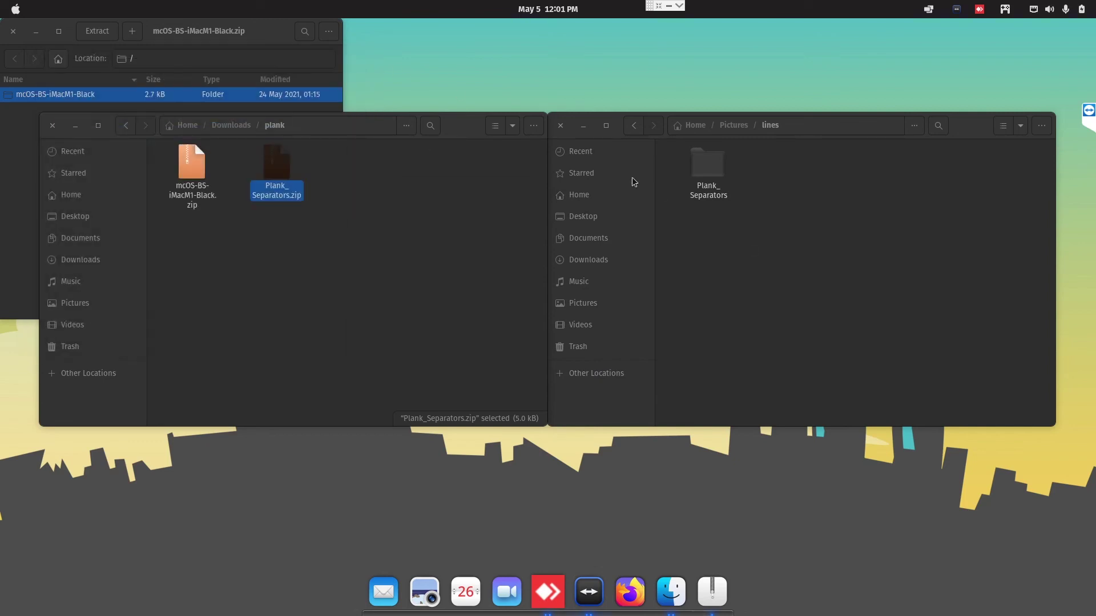
- Add separator_black_horiz.png from the Plank_Separators/Separators_horizontal folder to the dock between Firefox and Files
double_click(708, 168)
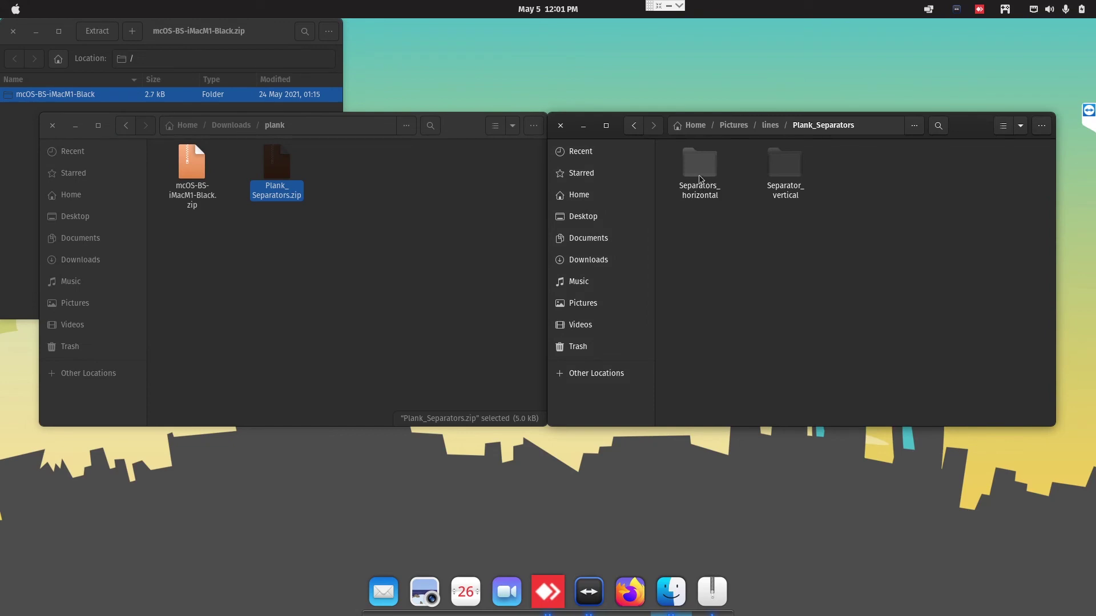
double_click(700, 171)
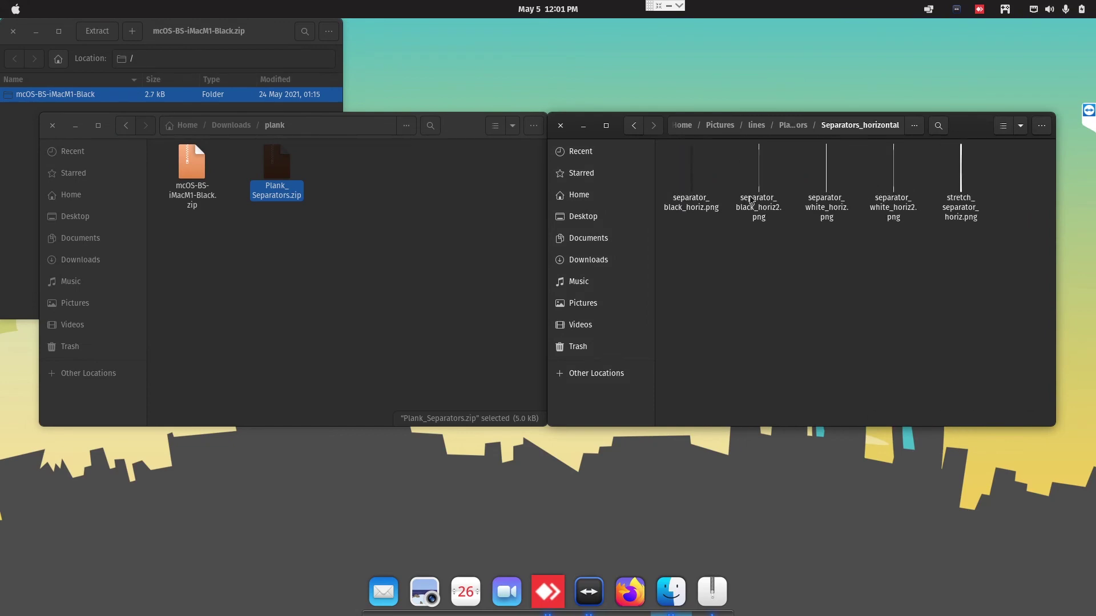
left_click_drag(692, 178, 730, 336)
left_click(730, 336)
left_click_drag(691, 205, 650, 597)
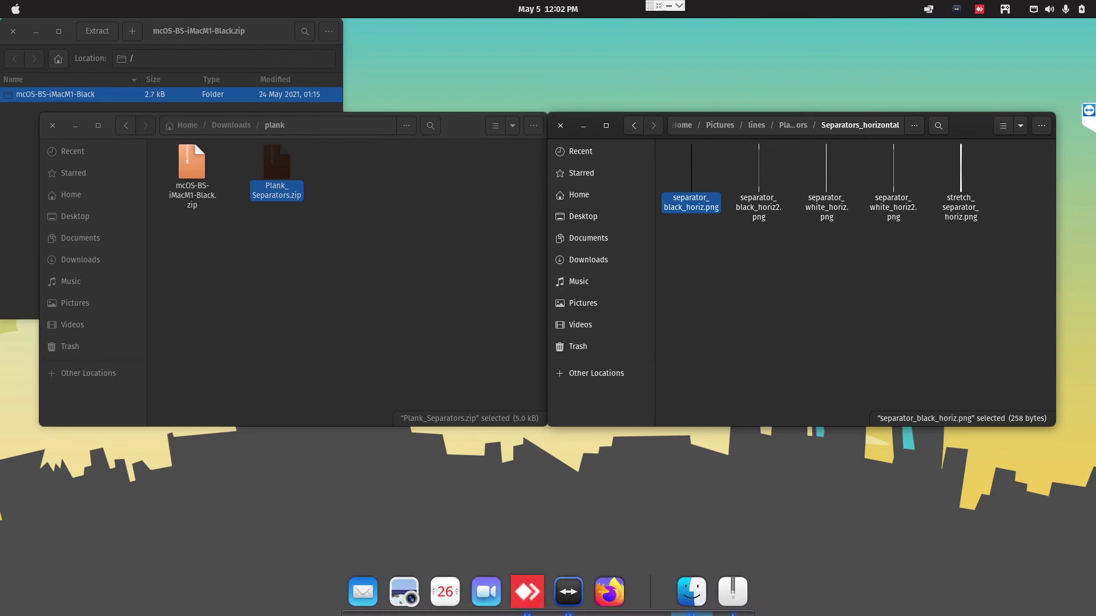
- Close both Files windows and the mcOS-BS-iMacM1-Black.zip archive window
left_click(562, 126)
left_click(53, 126)
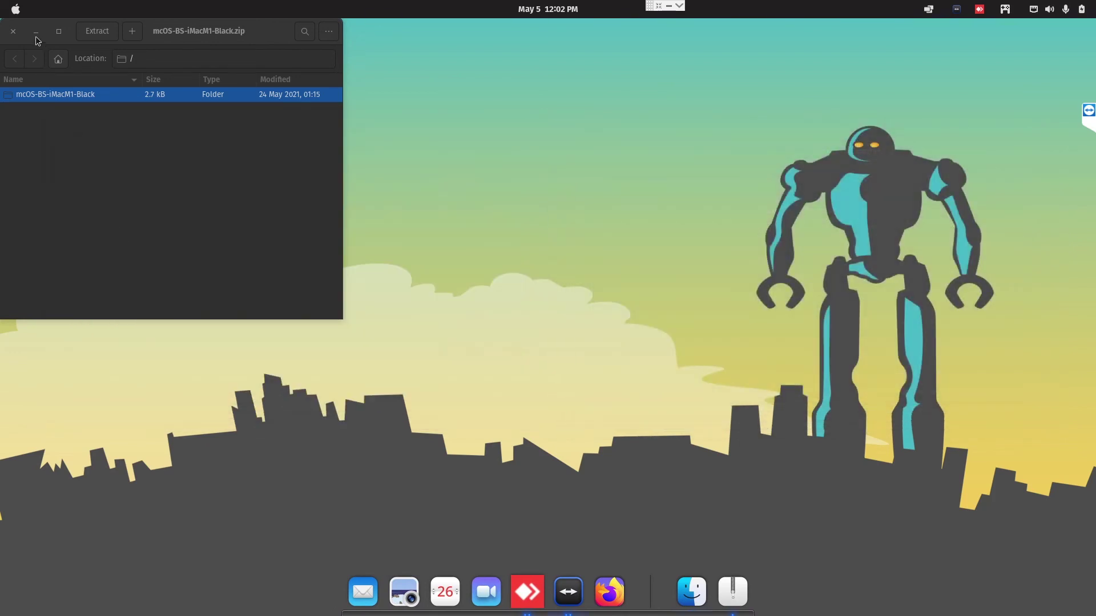
left_click(15, 33)
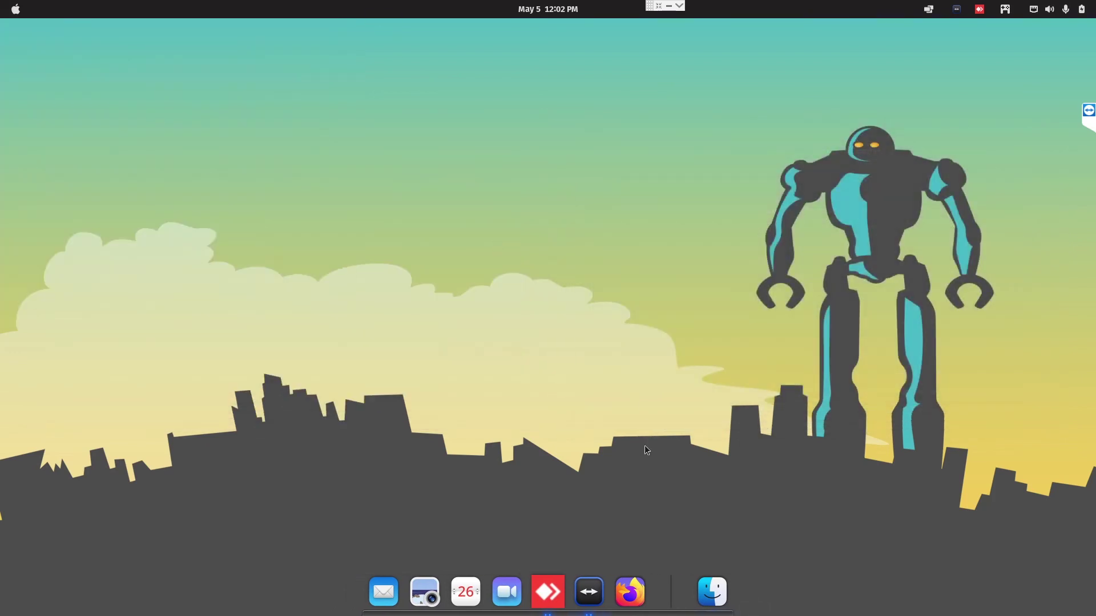
- Set the Plank dock theme to mcOS-BS-iMacM1-Black and close the dock preferences
right_click(735, 598)
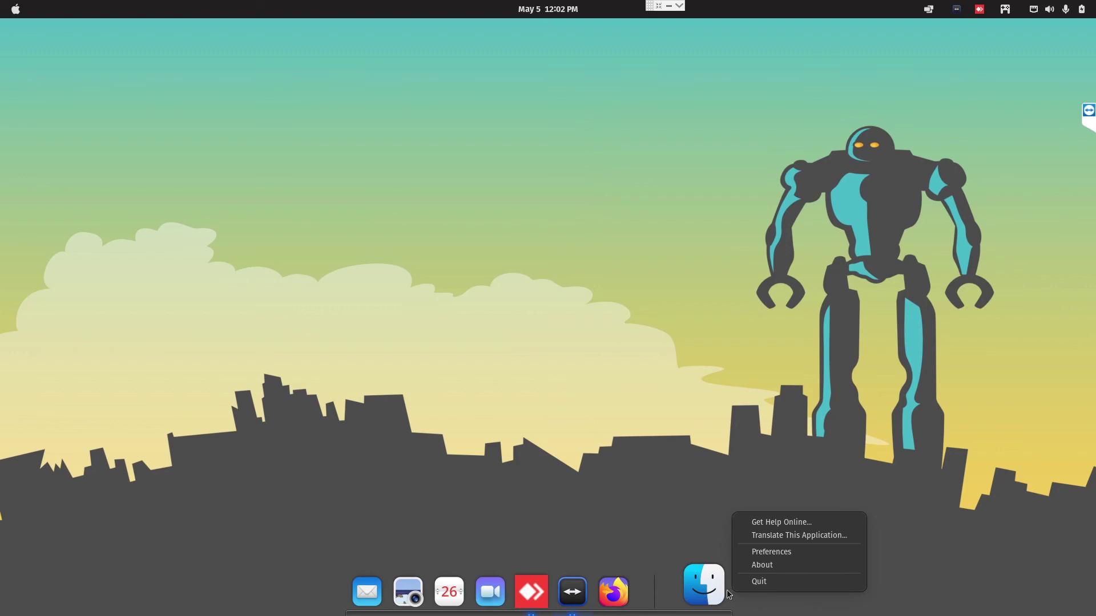
left_click(776, 552)
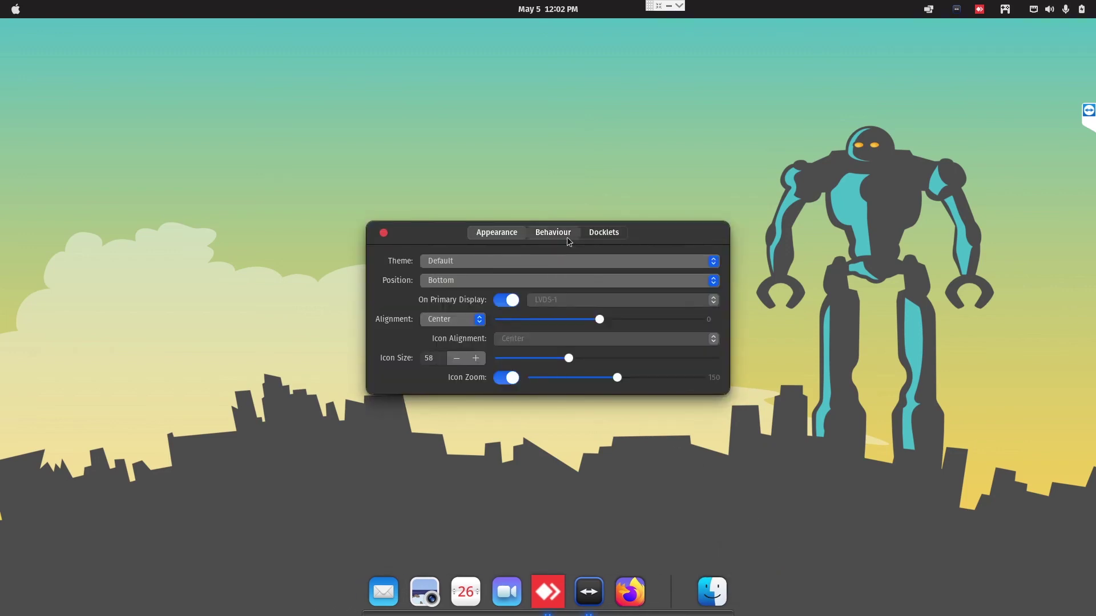
left_click(573, 260)
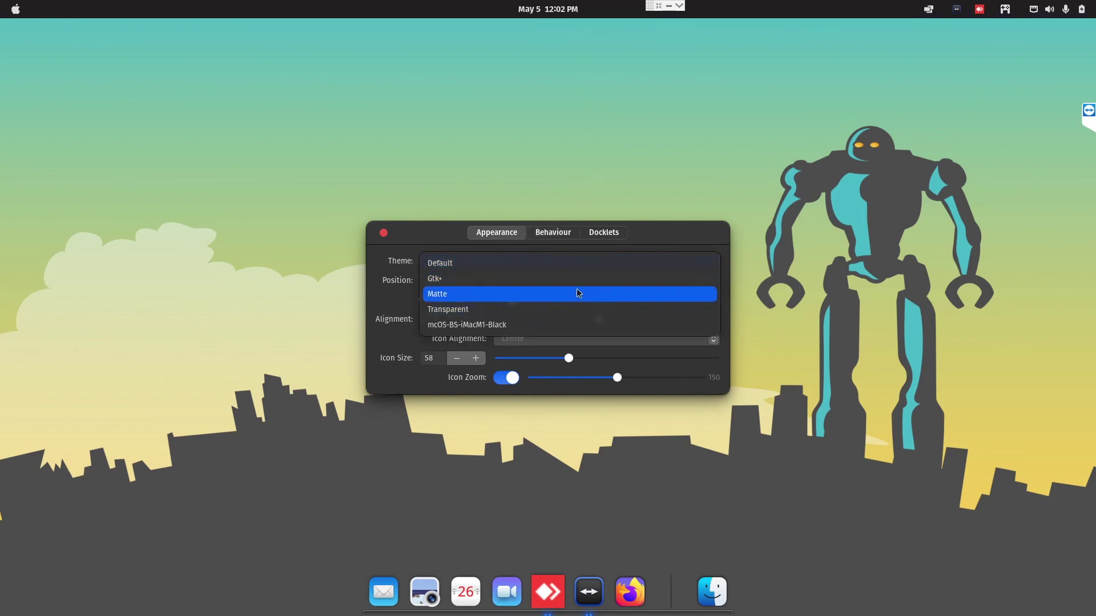
left_click(589, 324)
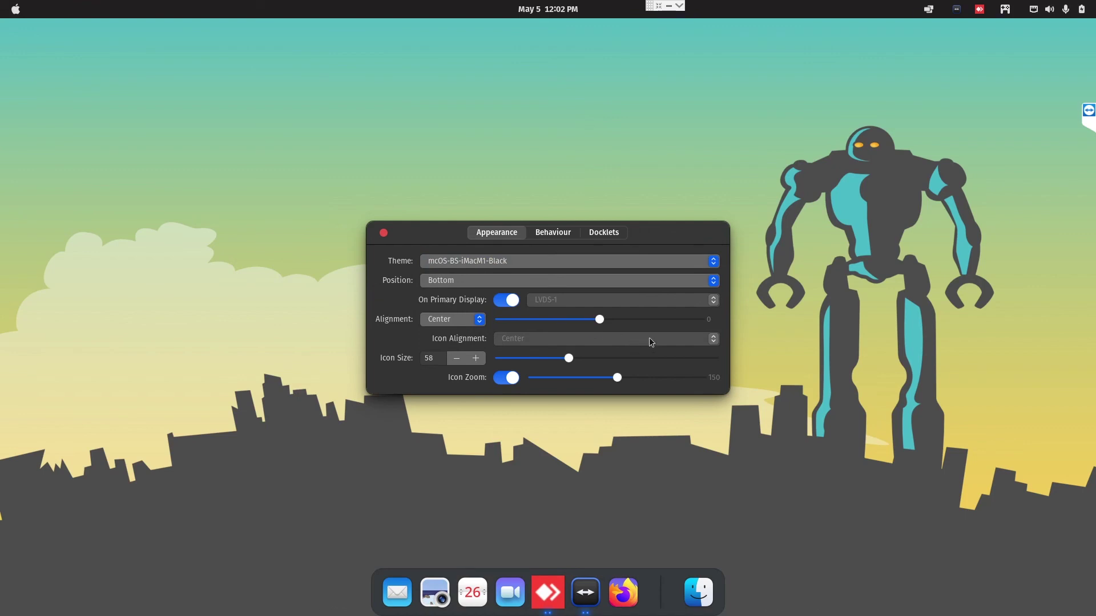
left_click(385, 233)
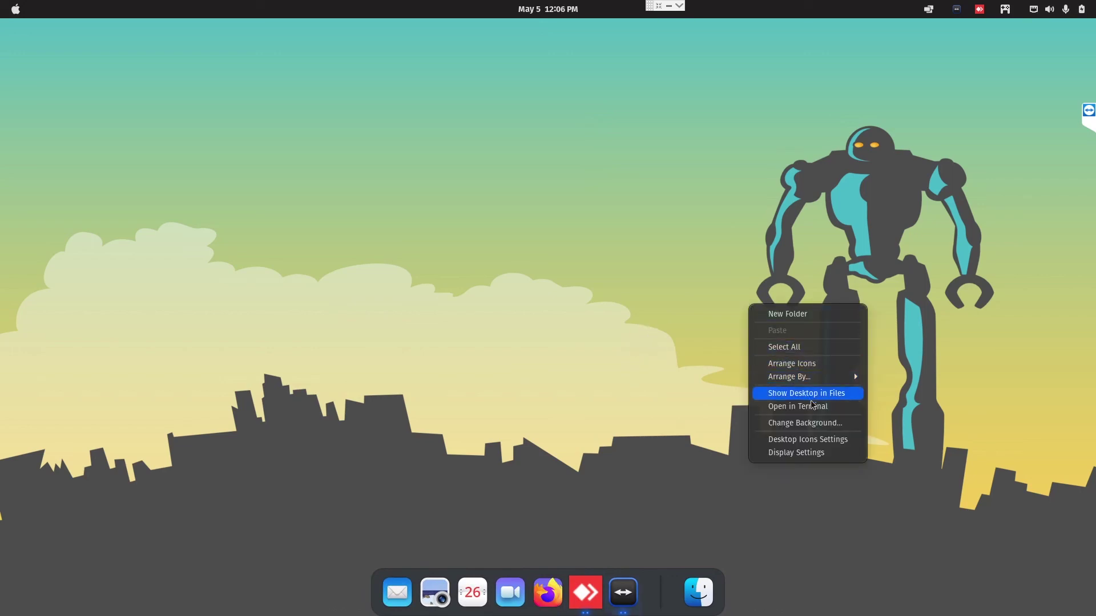
- Change the desktop background to the blue underwater jellyfish picture and close the settings window
left_click(824, 423)
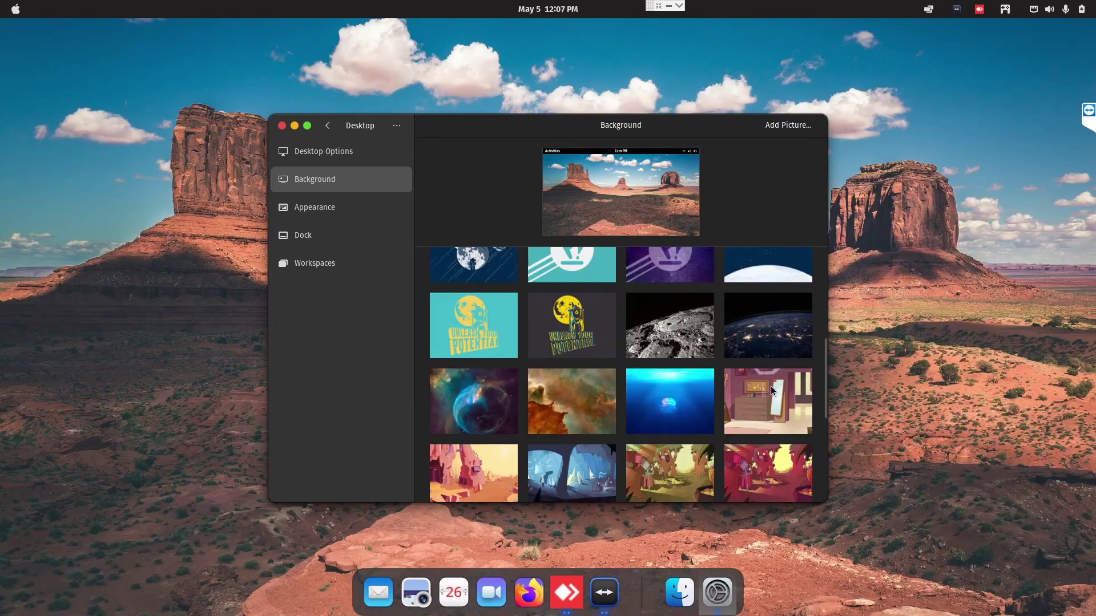
scroll(772, 390, "down", 4)
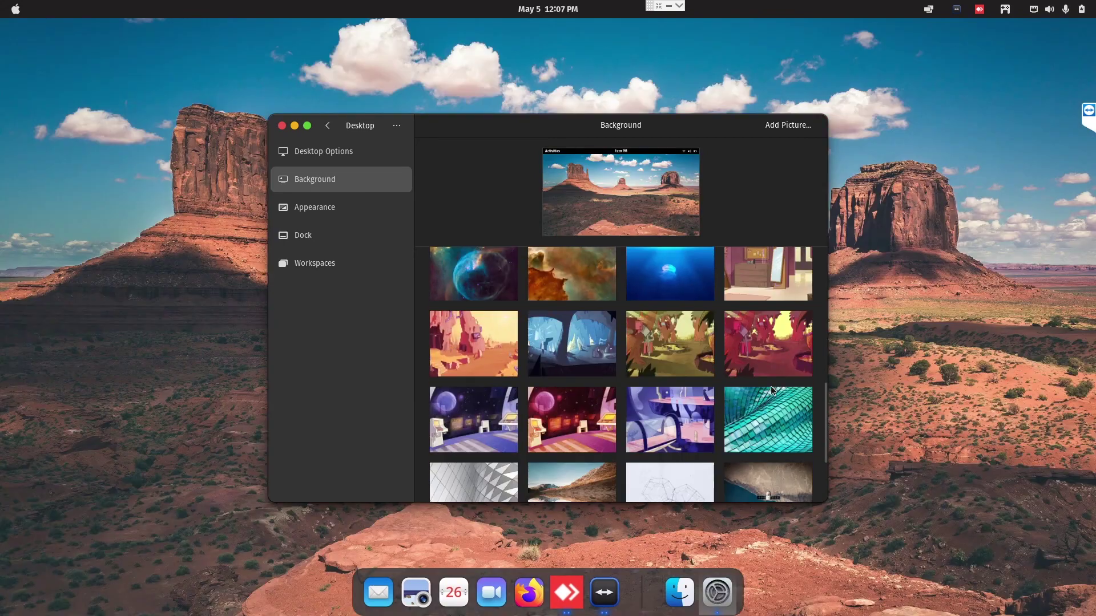
left_click(686, 285)
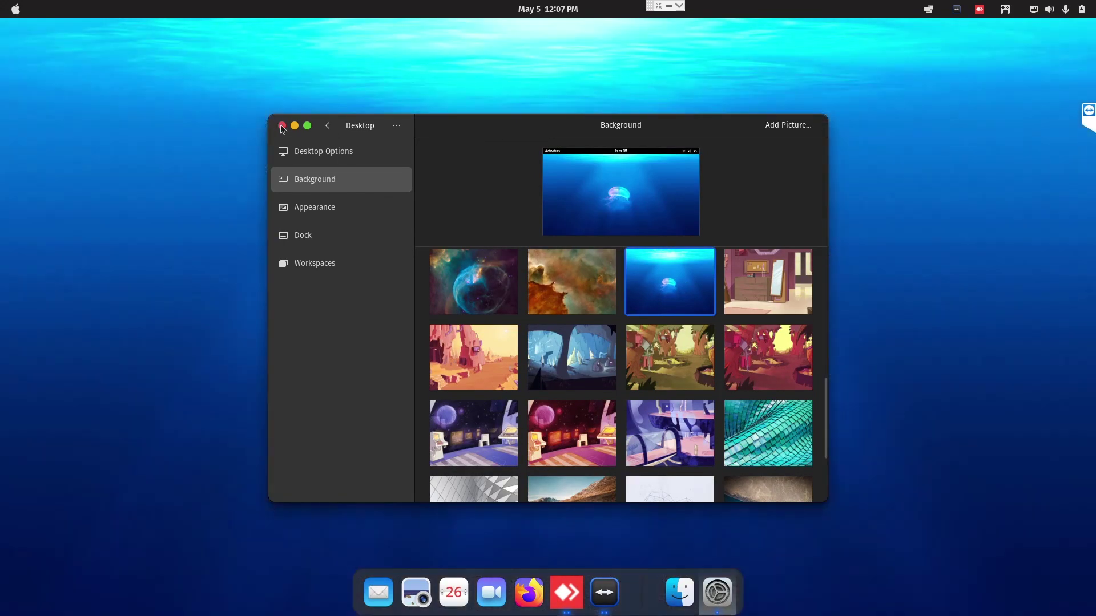
left_click(281, 125)
- Set the dock's icon size to 48 in the Plank preferences and show the behaviour settings
right_click(688, 588)
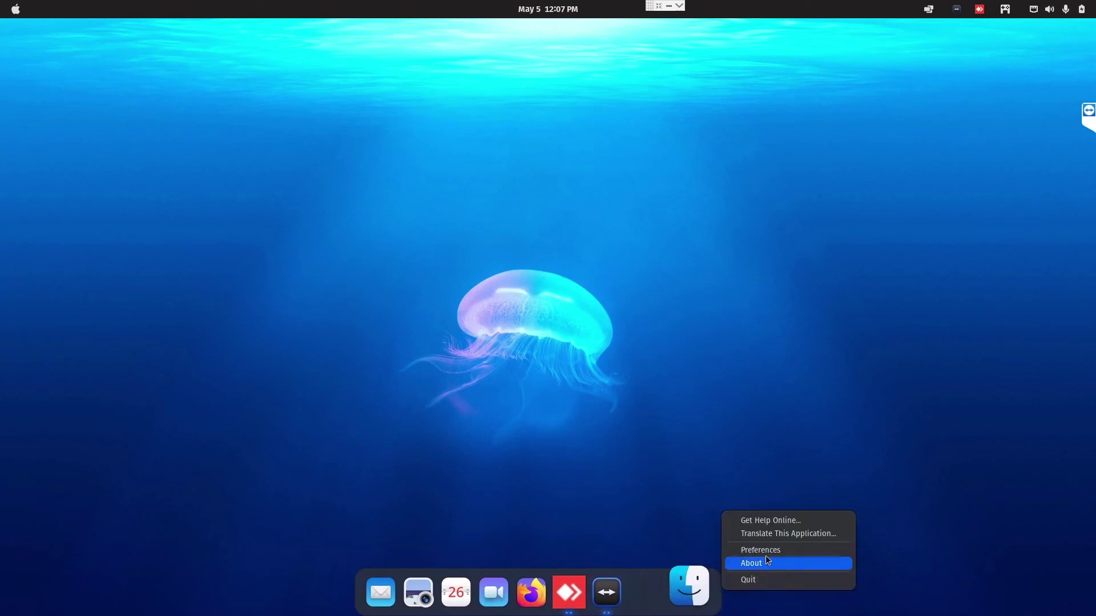
left_click(769, 549)
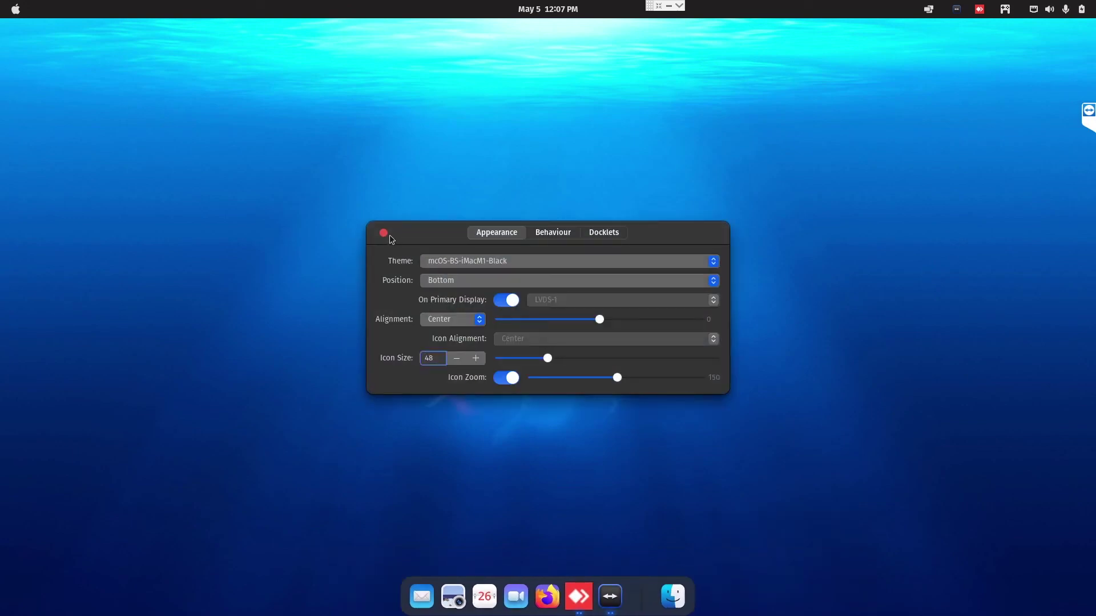
left_click(546, 234)
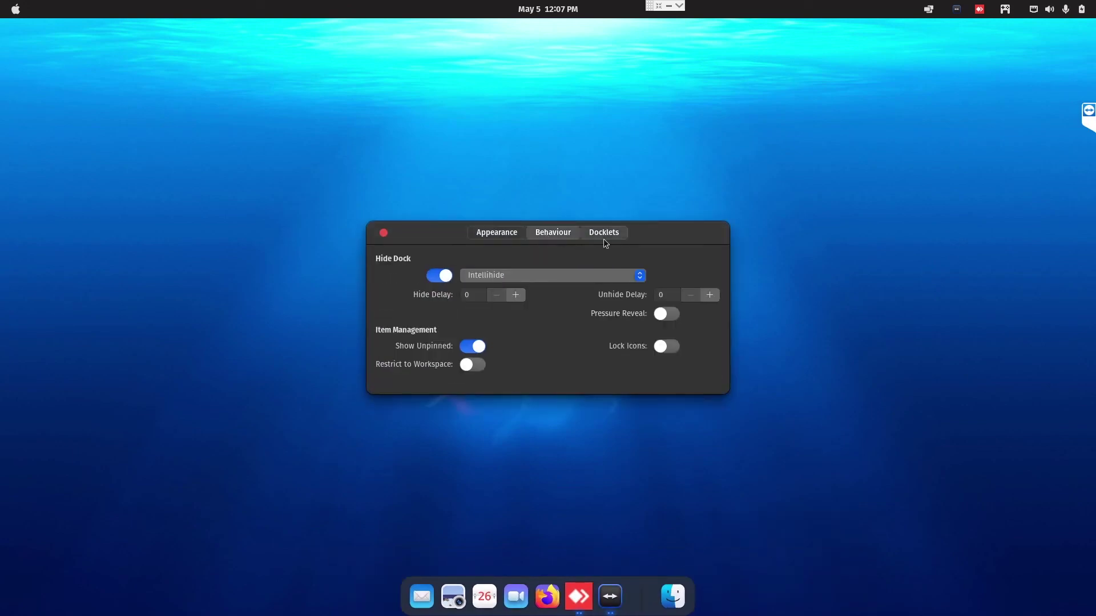
- Add the Trash docklet to the dock, close the preferences, and test it by opening and closing the Trash folder
left_click(610, 235)
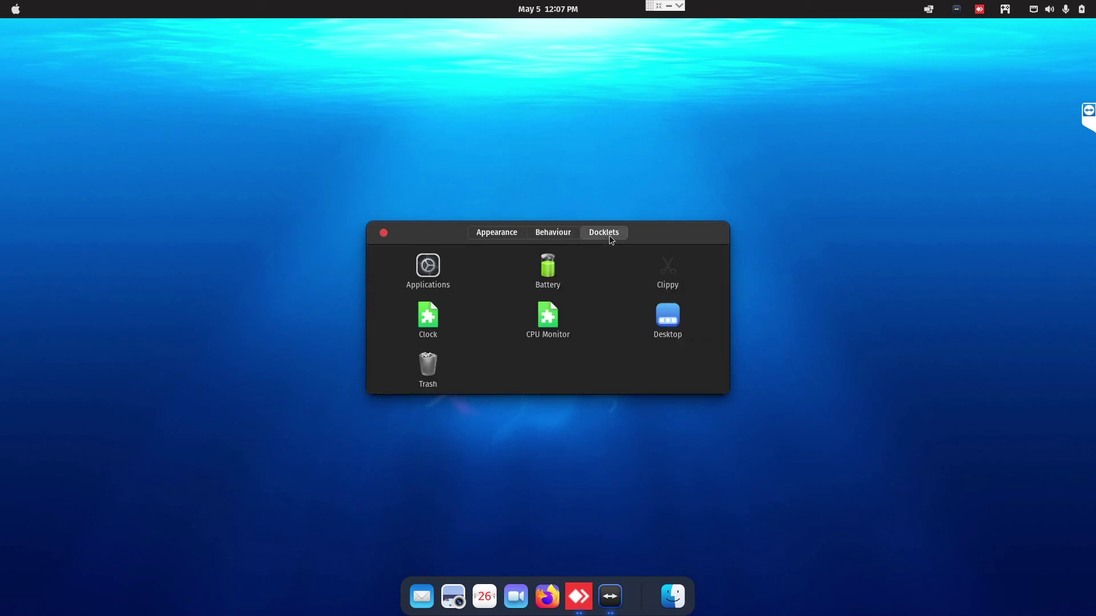
left_click(429, 369)
left_click_drag(441, 367, 676, 597)
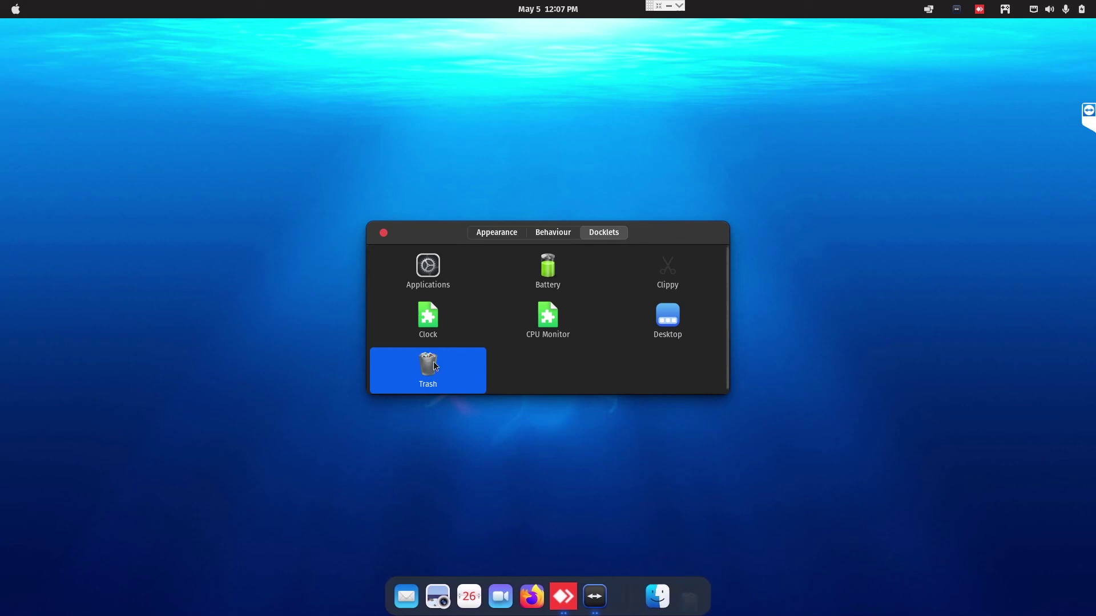
left_click(383, 233)
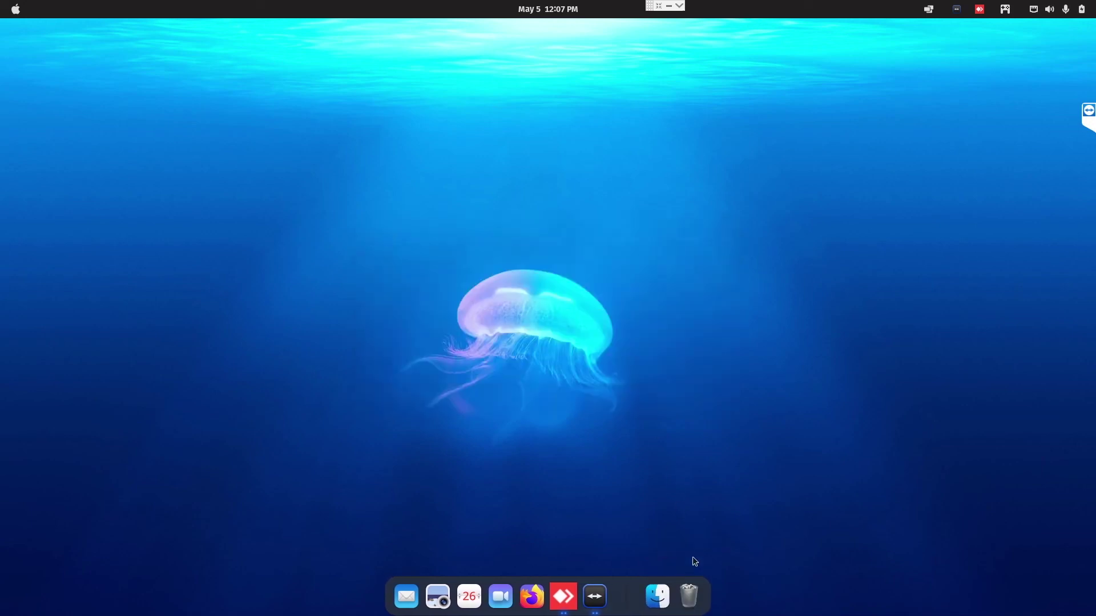
left_click(696, 592)
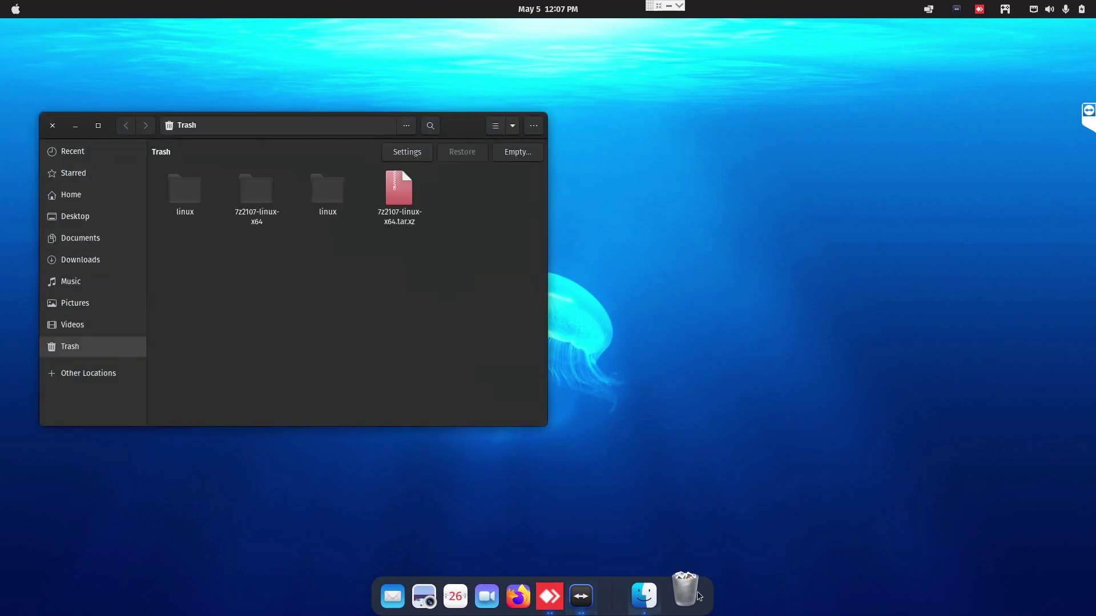
left_click(53, 126)
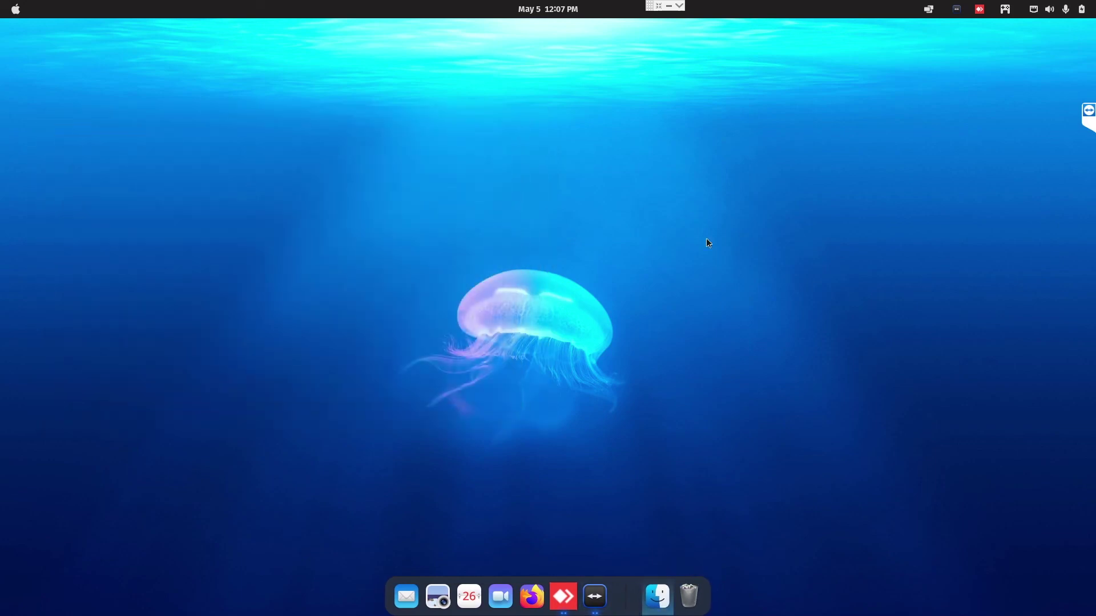
- Open the startup applications in Tweaks and browse the list of applications that can be added
right_click(707, 238)
left_click(921, 300)
key("super")
left_click(967, 321)
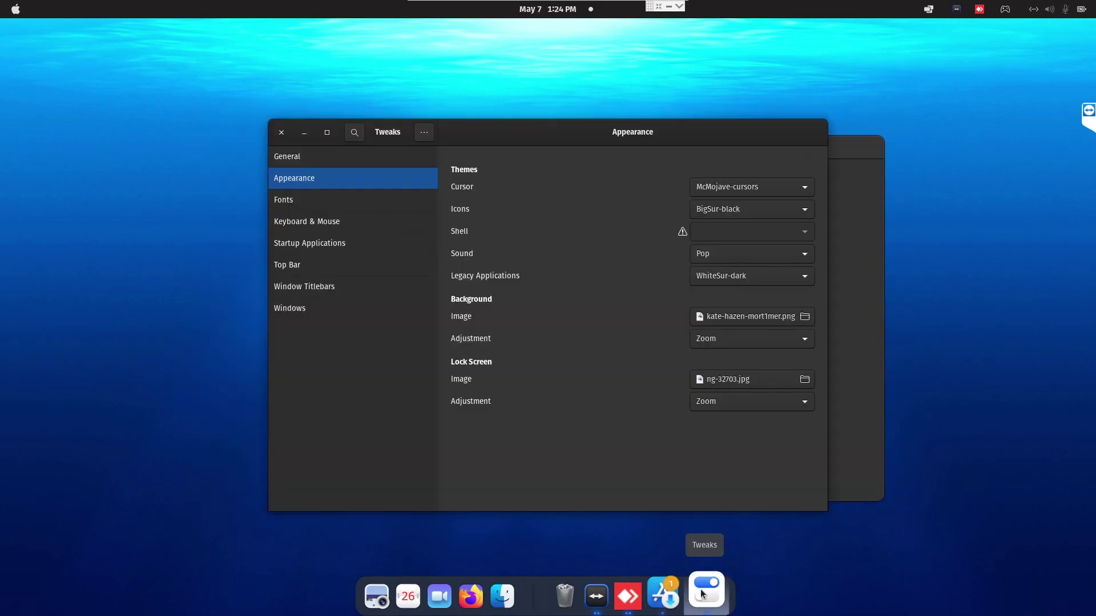
left_click(339, 244)
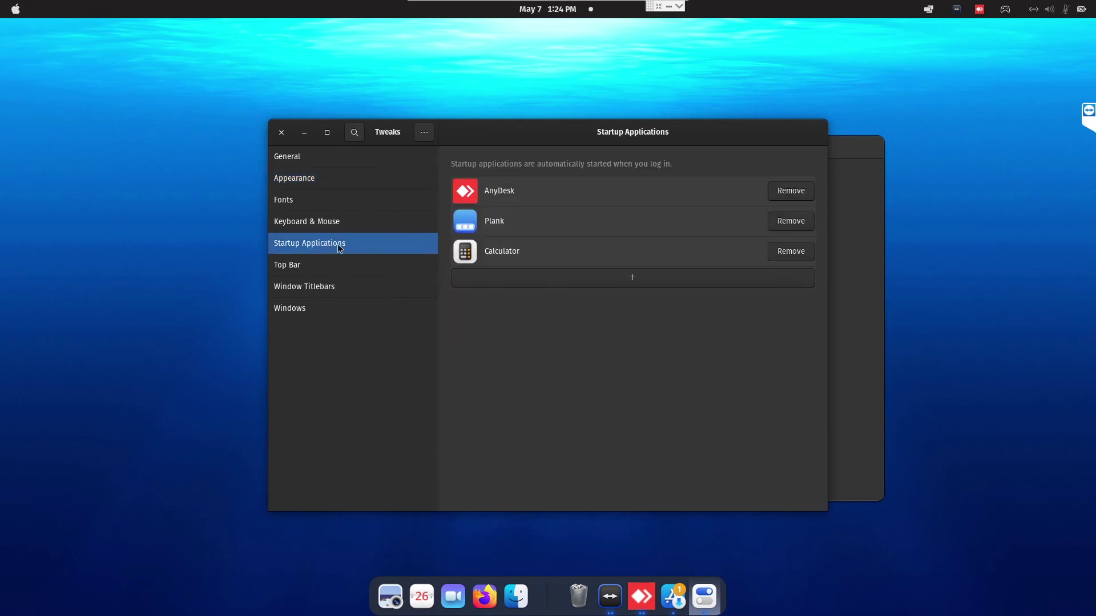
left_click(717, 286)
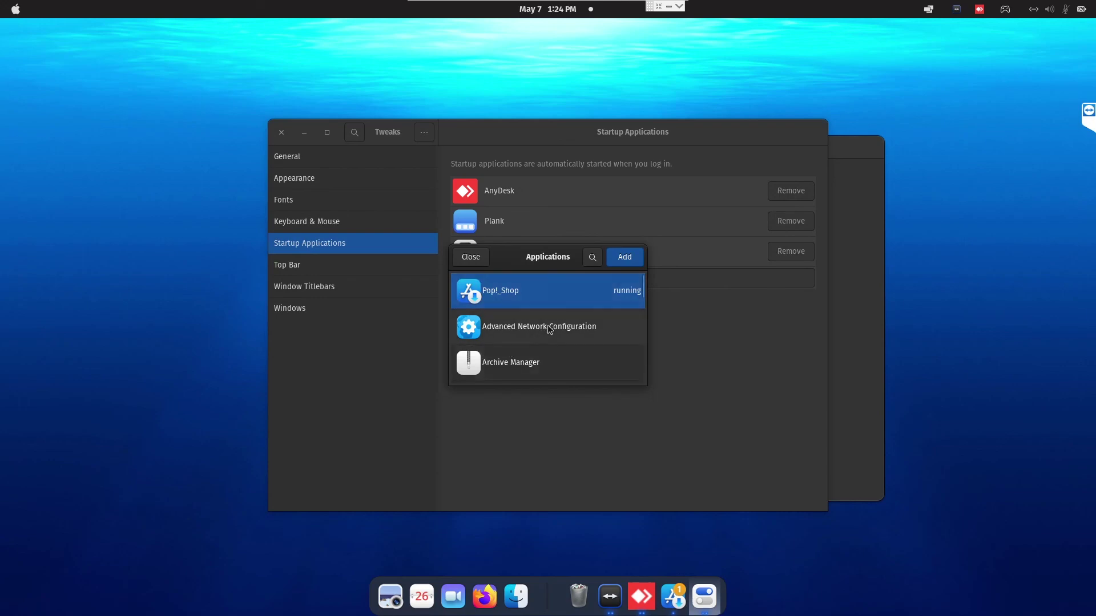
scroll(550, 329, "down", 5)
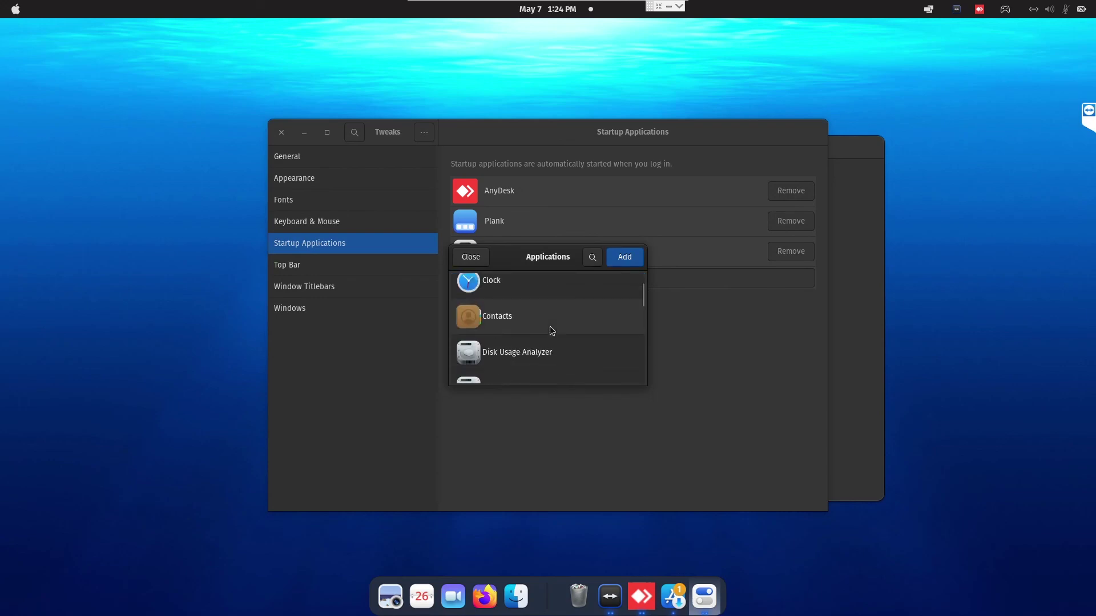